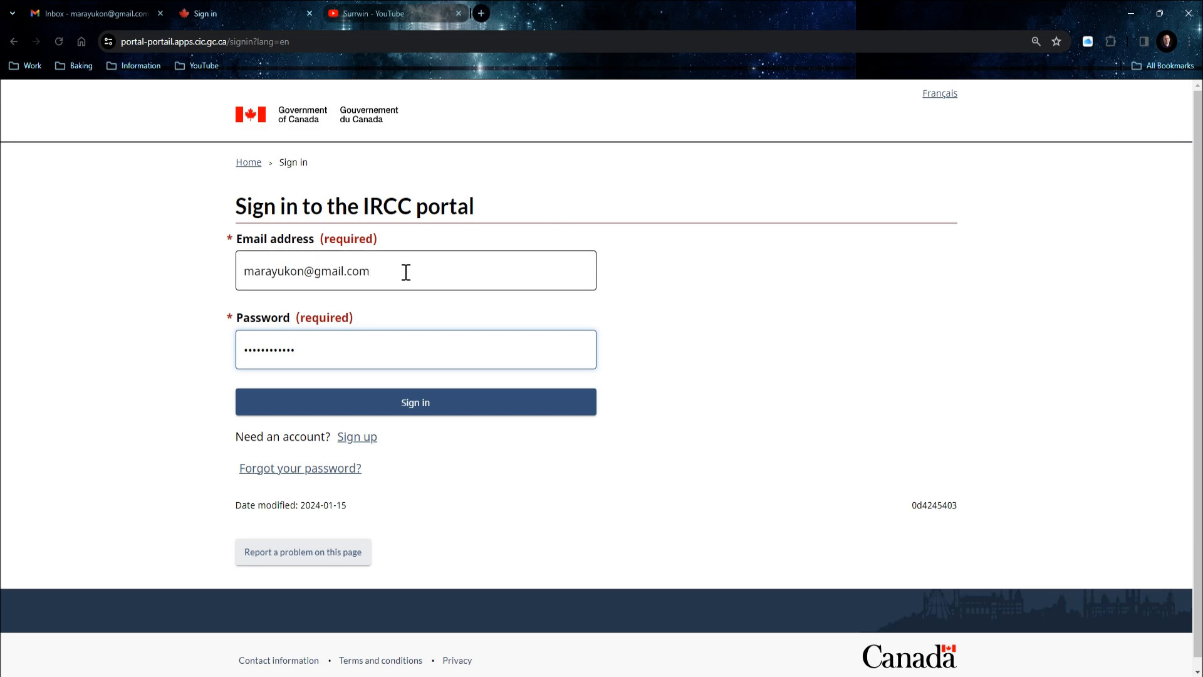
Submit the entered account e-mail address and password to sign in to the IRCC portal.
{"action": "left_click", "coordinate": [469, 409]}
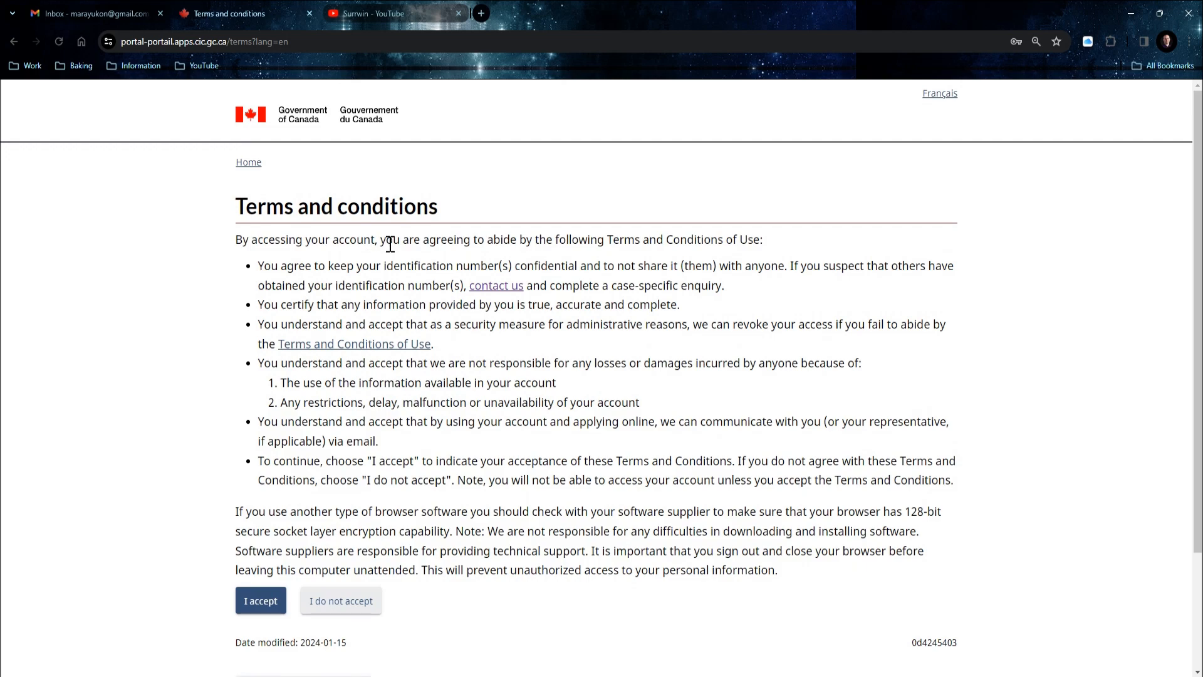
Accept the terms and conditions and open 'Apply to visit, study or work in Canada as a temporary resident'.
{"action": "left_click", "coordinate": [262, 601]}
{"action": "scroll", "coordinate": [618, 347], "scroll_direction": "down", "scroll_amount": 2}
{"action": "scroll", "coordinate": [717, 301], "scroll_direction": "down", "scroll_amount": 1}
{"action": "scroll", "coordinate": [721, 282], "scroll_direction": "up", "scroll_amount": 4}
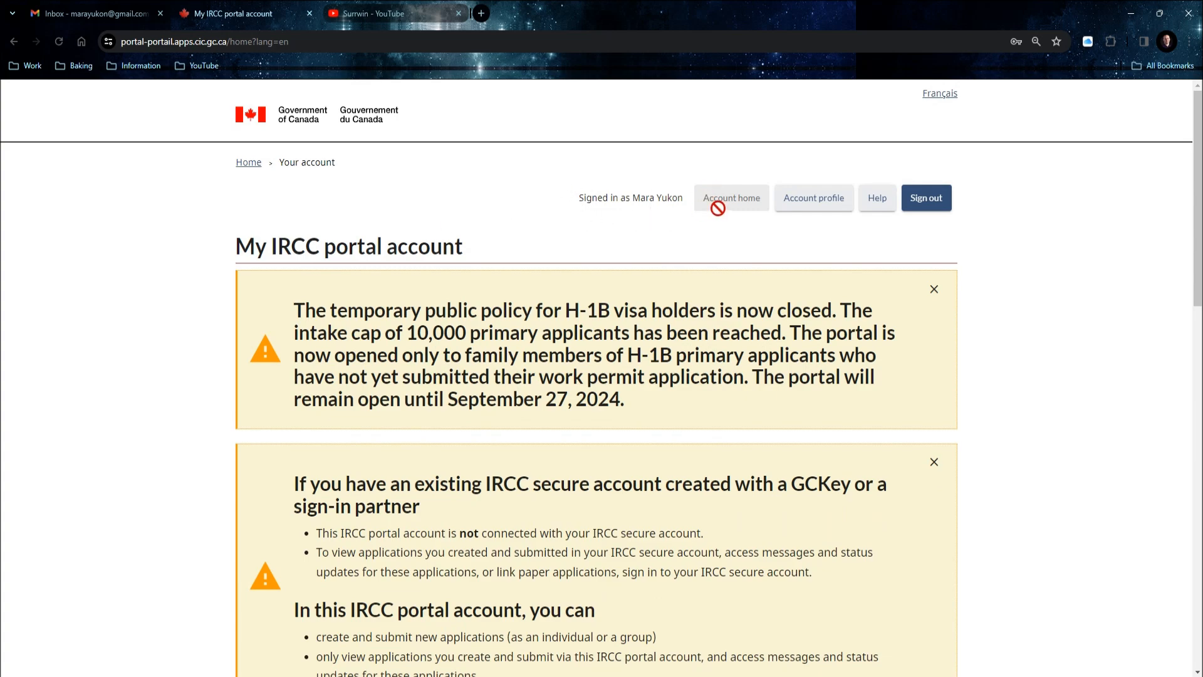
{"action": "scroll", "coordinate": [718, 219], "scroll_direction": "down", "scroll_amount": 4}
{"action": "scroll", "coordinate": [718, 252], "scroll_direction": "down", "scroll_amount": 8}
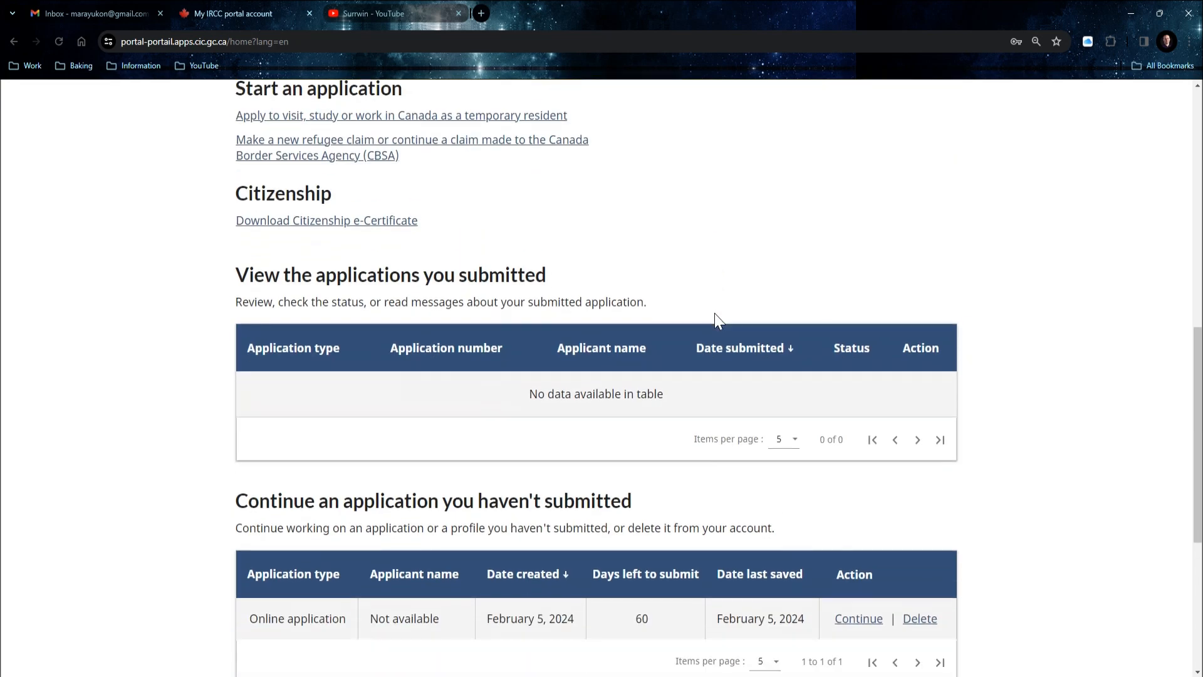
{"action": "scroll", "coordinate": [553, 253], "scroll_direction": "up", "scroll_amount": 3}
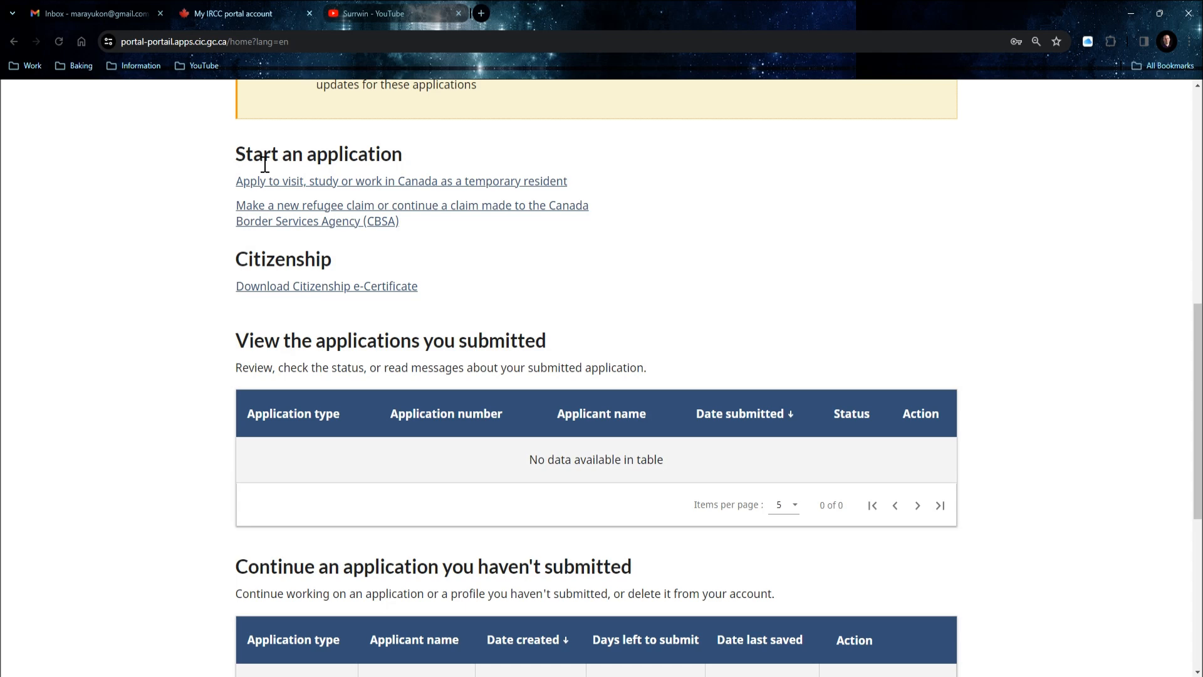
{"action": "left_click", "coordinate": [322, 185]}
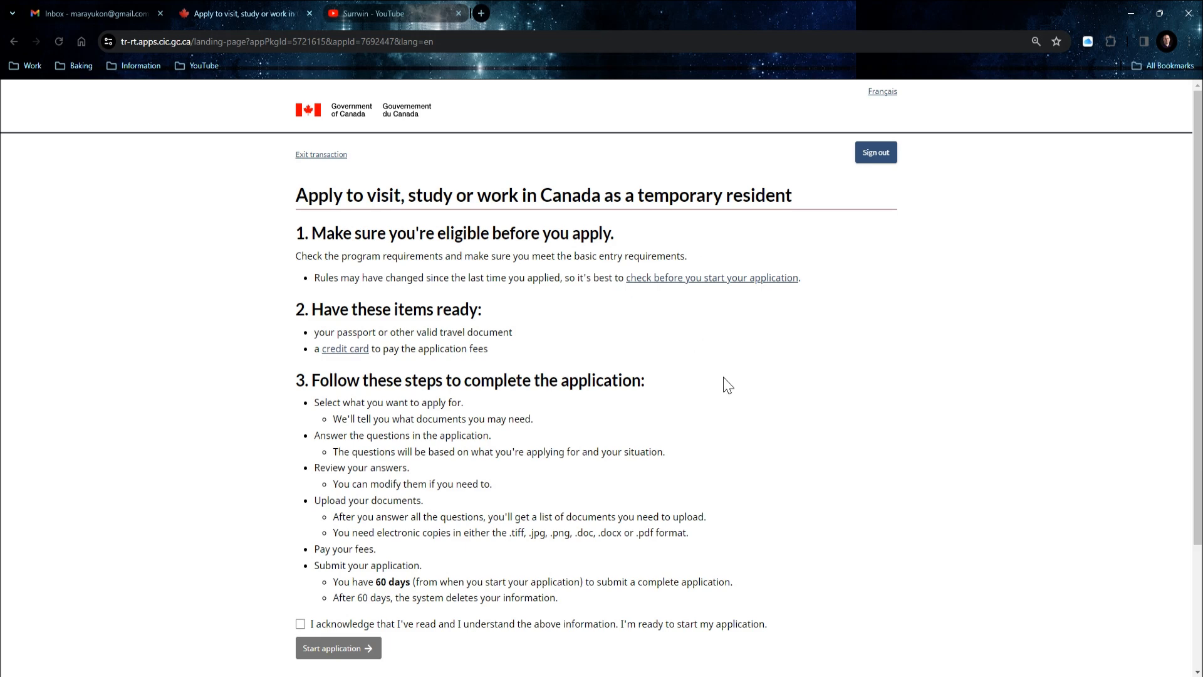
Tick the acknowledgement of the application instructions and start the application.
{"action": "scroll", "coordinate": [589, 367], "scroll_direction": "down", "scroll_amount": 1}
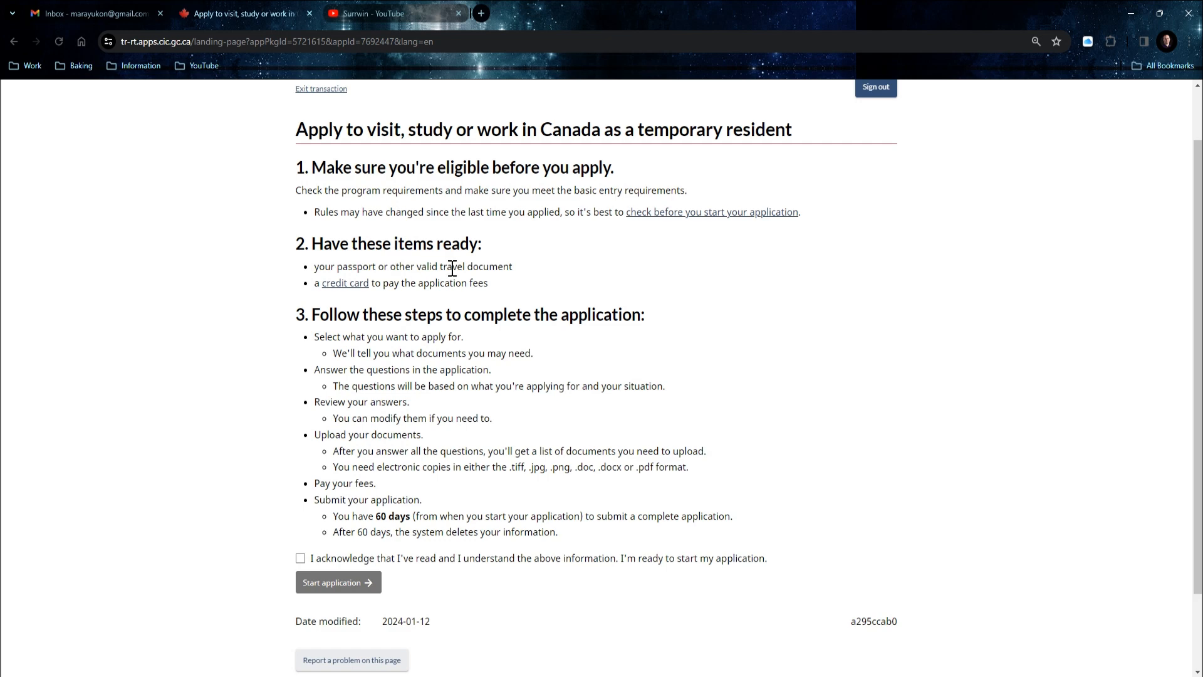
{"action": "scroll", "coordinate": [448, 255], "scroll_direction": "down", "scroll_amount": 1}
{"action": "scroll", "coordinate": [449, 255], "scroll_direction": "up", "scroll_amount": 1}
{"action": "left_click", "coordinate": [300, 559]}
{"action": "scroll", "coordinate": [459, 376], "scroll_direction": "down", "scroll_amount": 1}
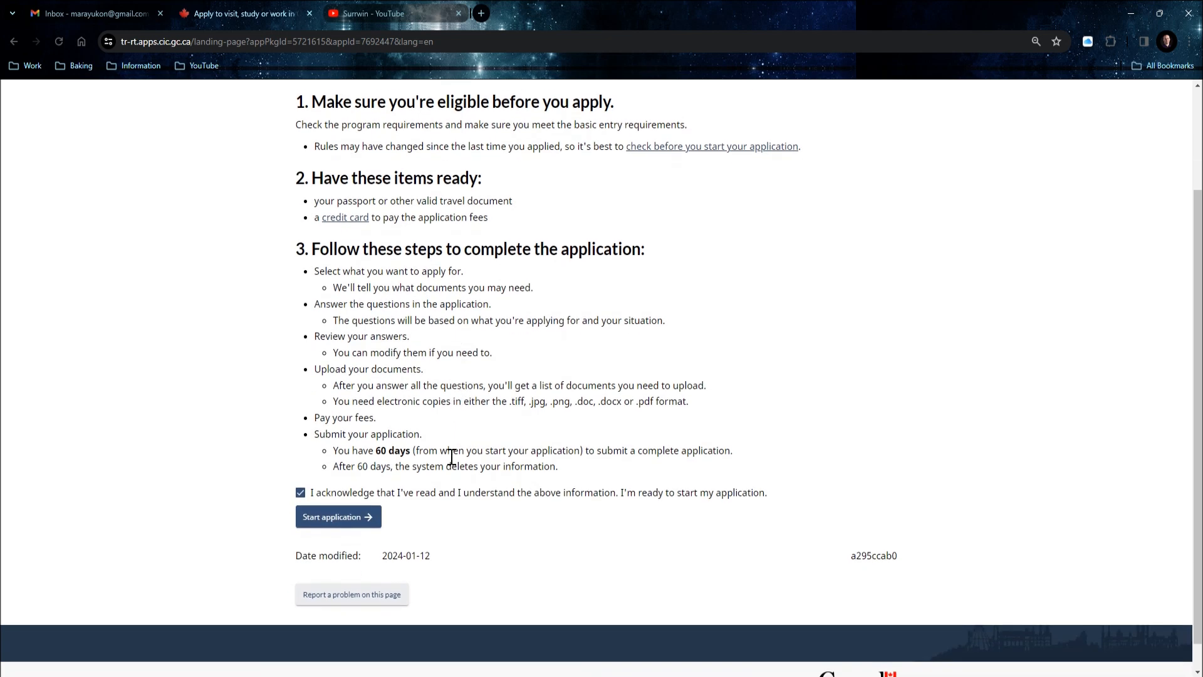
{"action": "left_click", "coordinate": [341, 530]}
{"action": "left_click", "coordinate": [339, 526]}
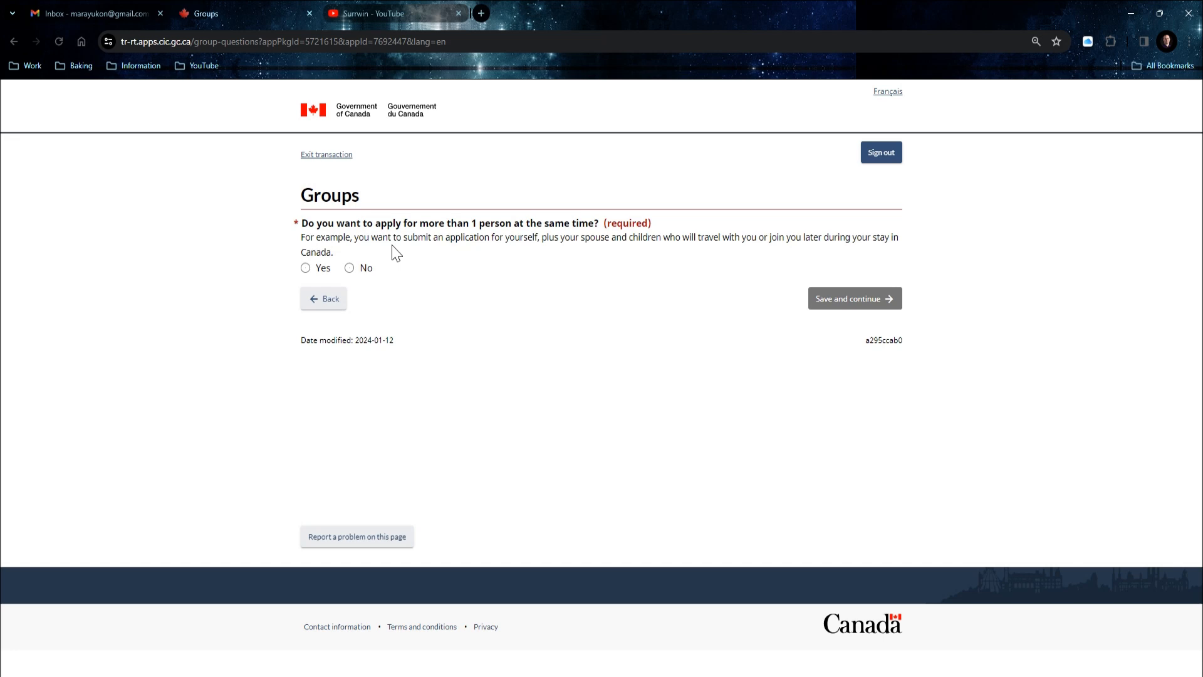
Answer No on Groups, then choose 'visitor visa or super visa' and 'To visit Canada as a tourist'.
{"action": "left_click", "coordinate": [349, 268]}
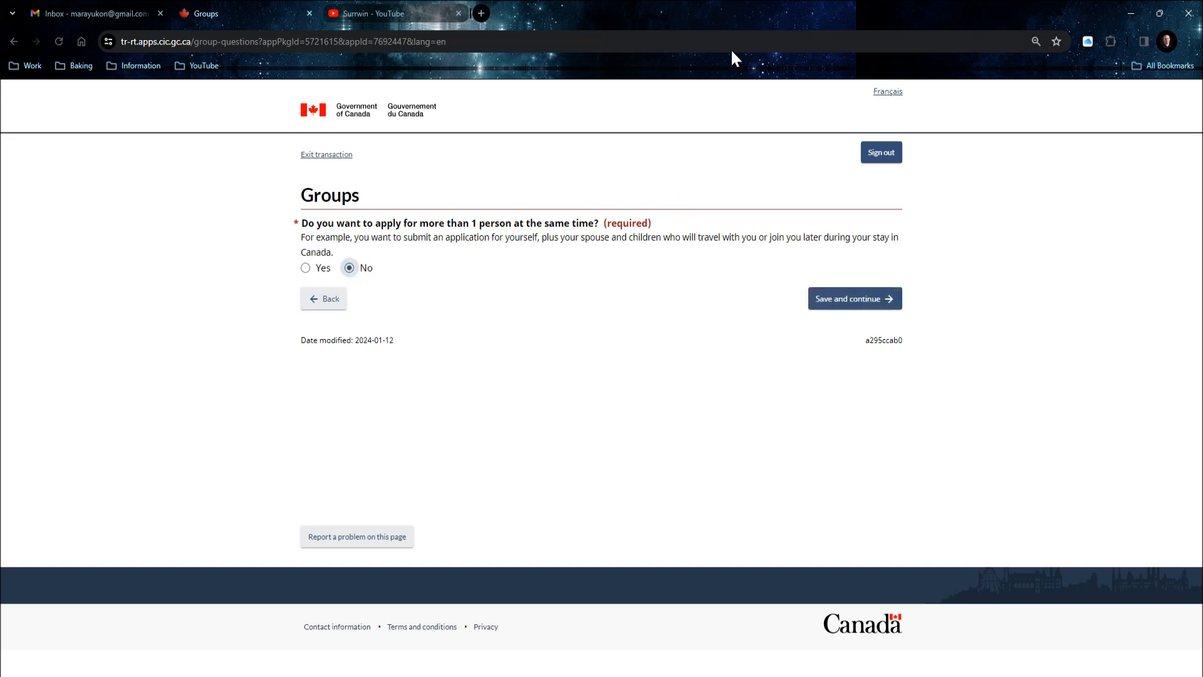
{"action": "left_click", "coordinate": [840, 299]}
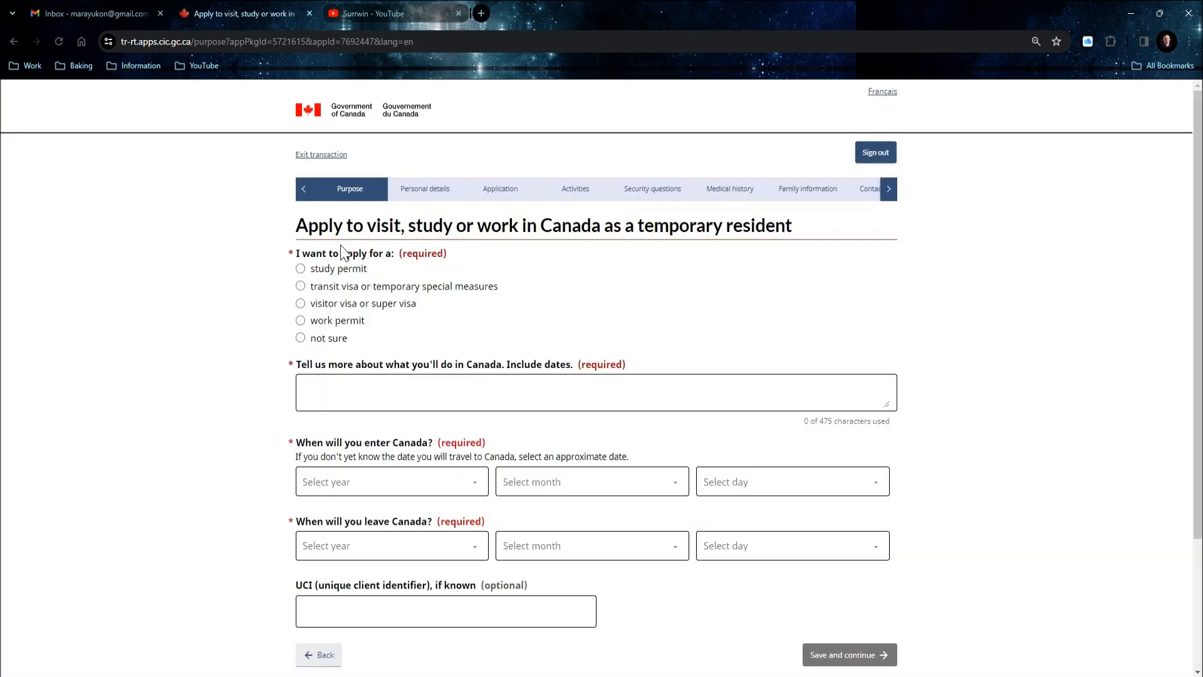
{"action": "left_click", "coordinate": [301, 303]}
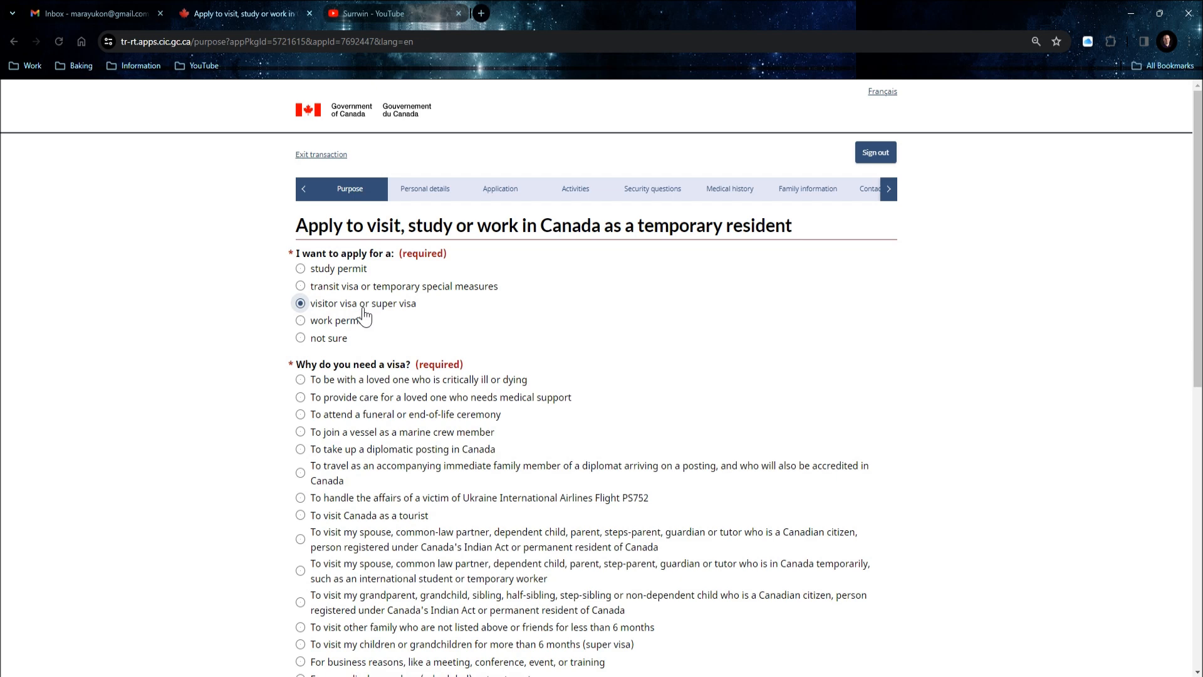
{"action": "scroll", "coordinate": [390, 306], "scroll_direction": "down", "scroll_amount": 1}
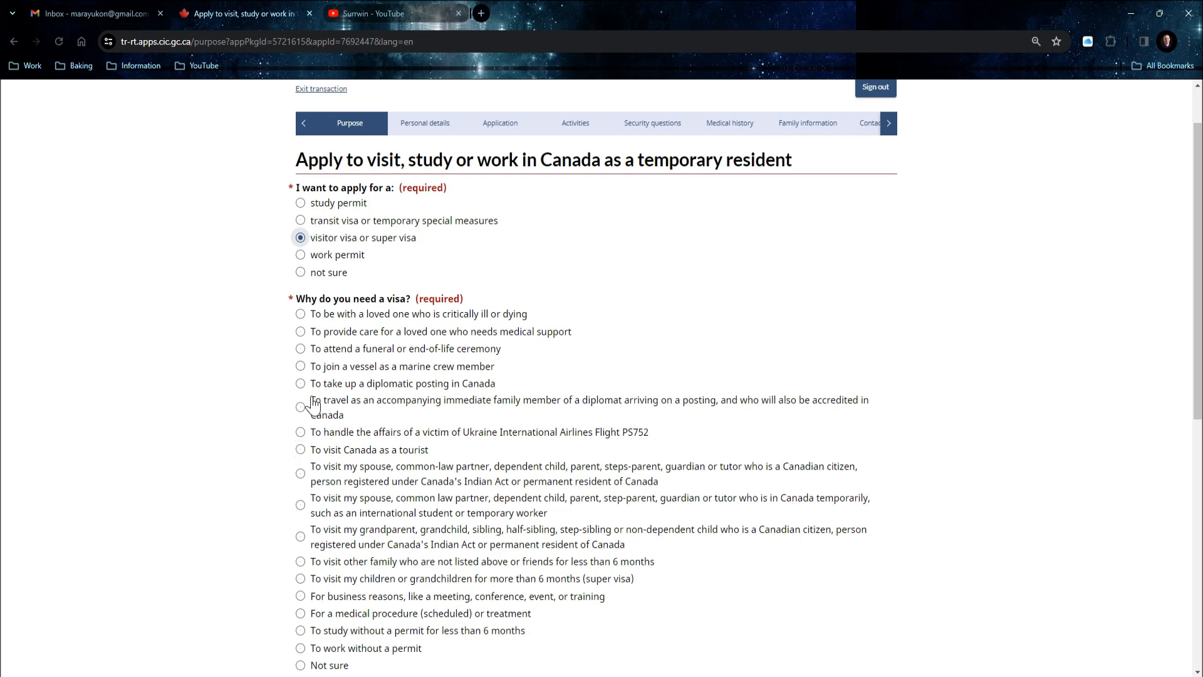
{"action": "left_click", "coordinate": [301, 451]}
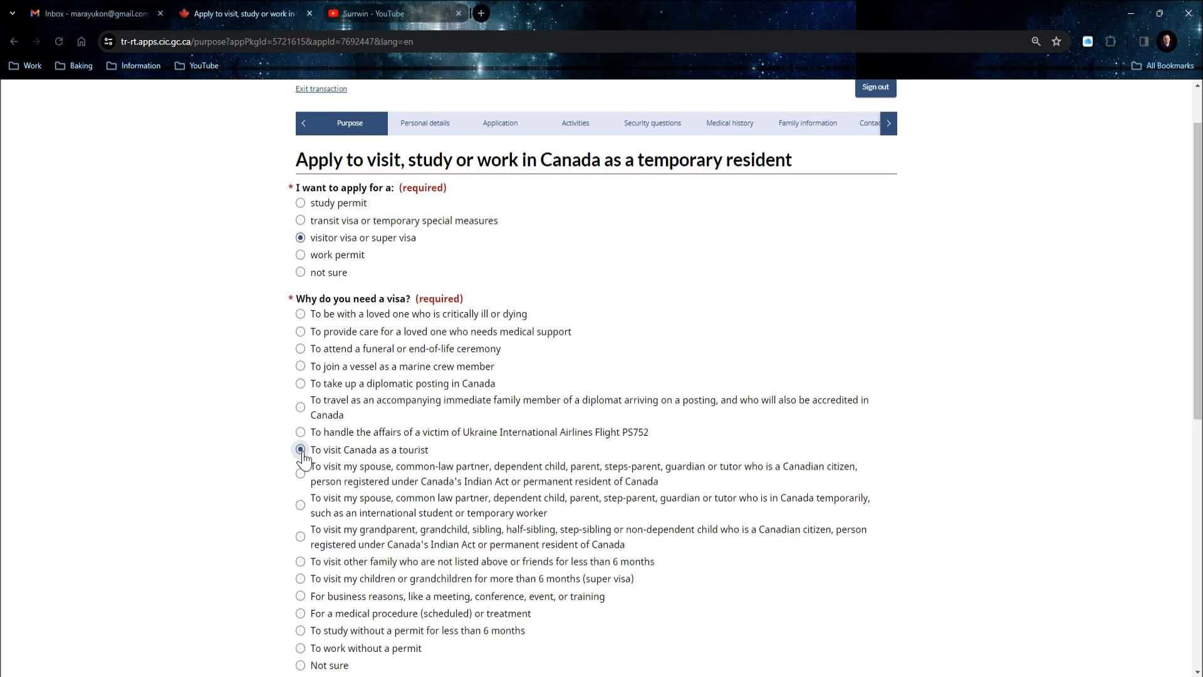
{"action": "scroll", "coordinate": [303, 459], "scroll_direction": "down", "scroll_amount": 4}
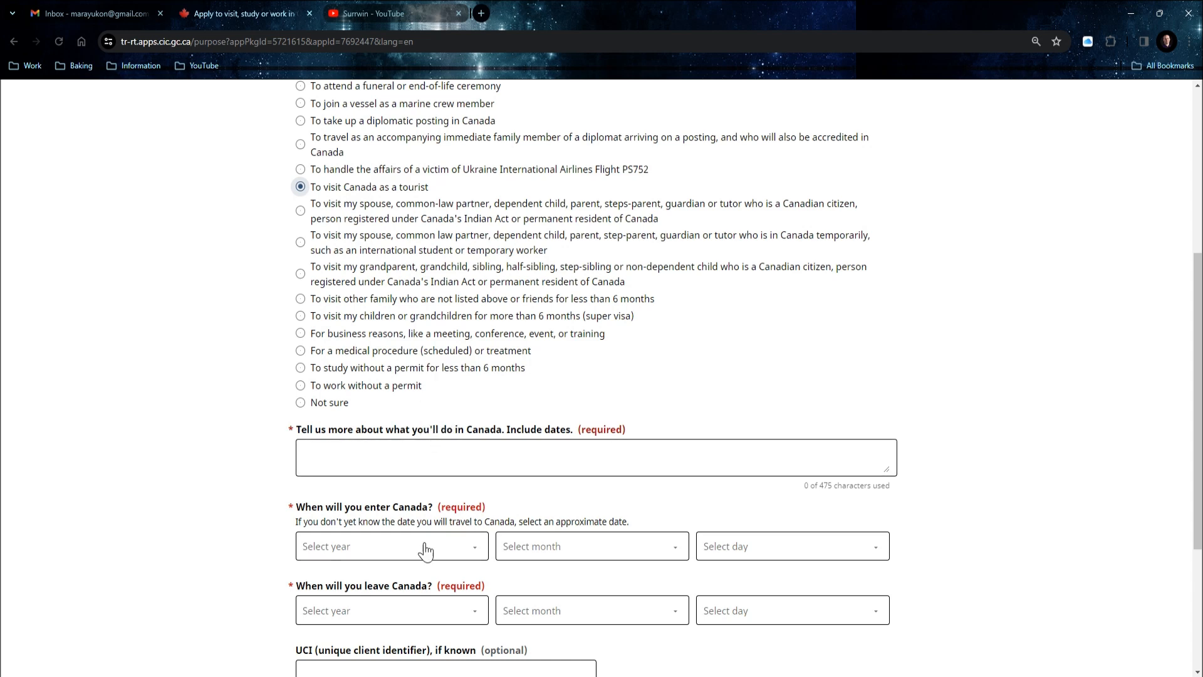
{"action": "left_click", "coordinate": [363, 458]}
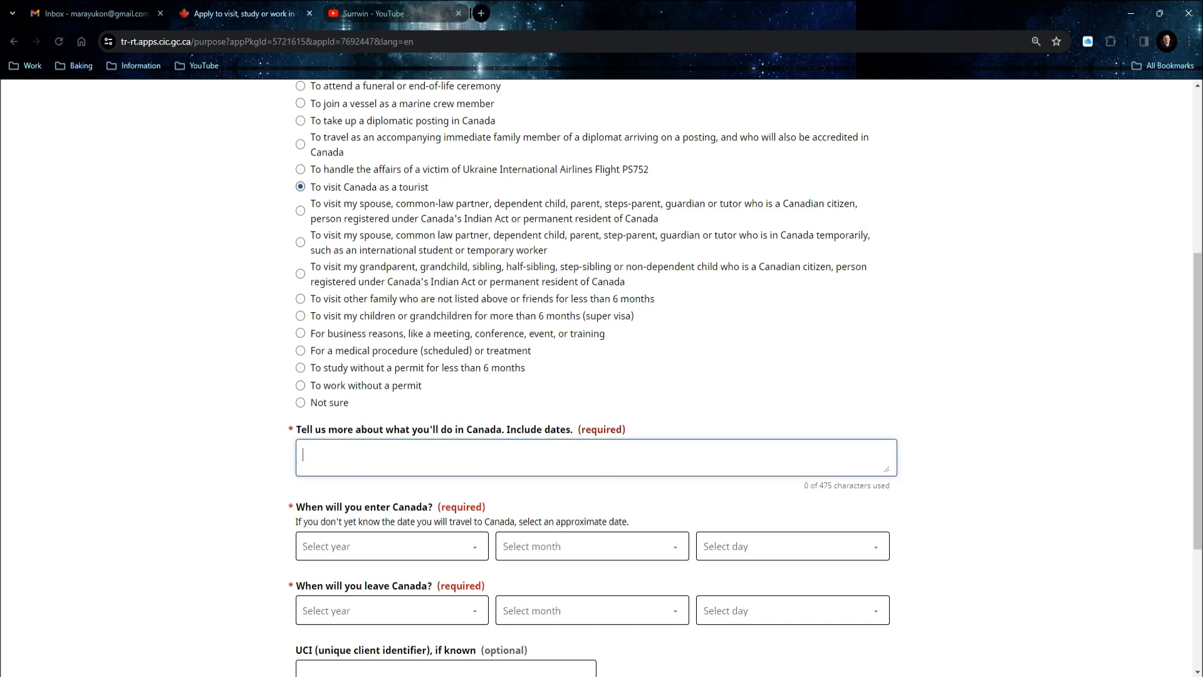
Describe the trip as a Calgary vacation to see Canmore and Banff, March 1 – March 31 2024.
{"action": "type", "text": "I will be having vacation to calgary. I want"}
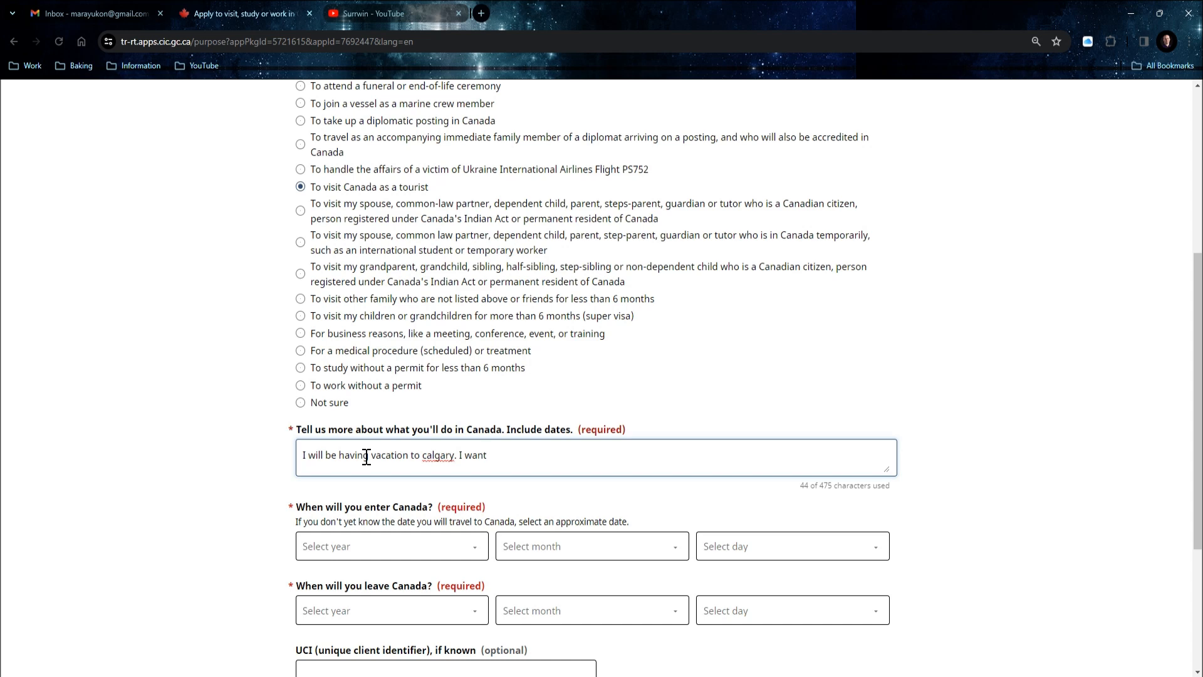
{"action": "type", "text": "o see canmore, banff. March 1 2"}
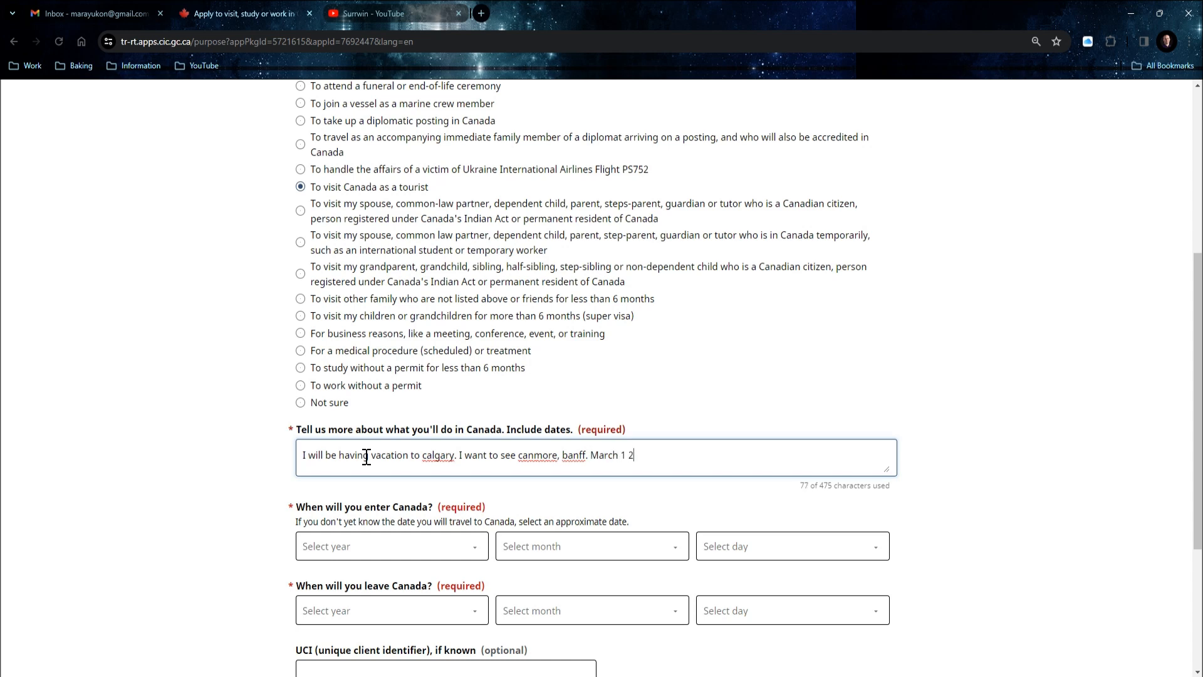
{"action": "type", "text": "024 - Marchg 31 2024."}
{"action": "scroll", "coordinate": [462, 289], "scroll_direction": "down", "scroll_amount": 2}
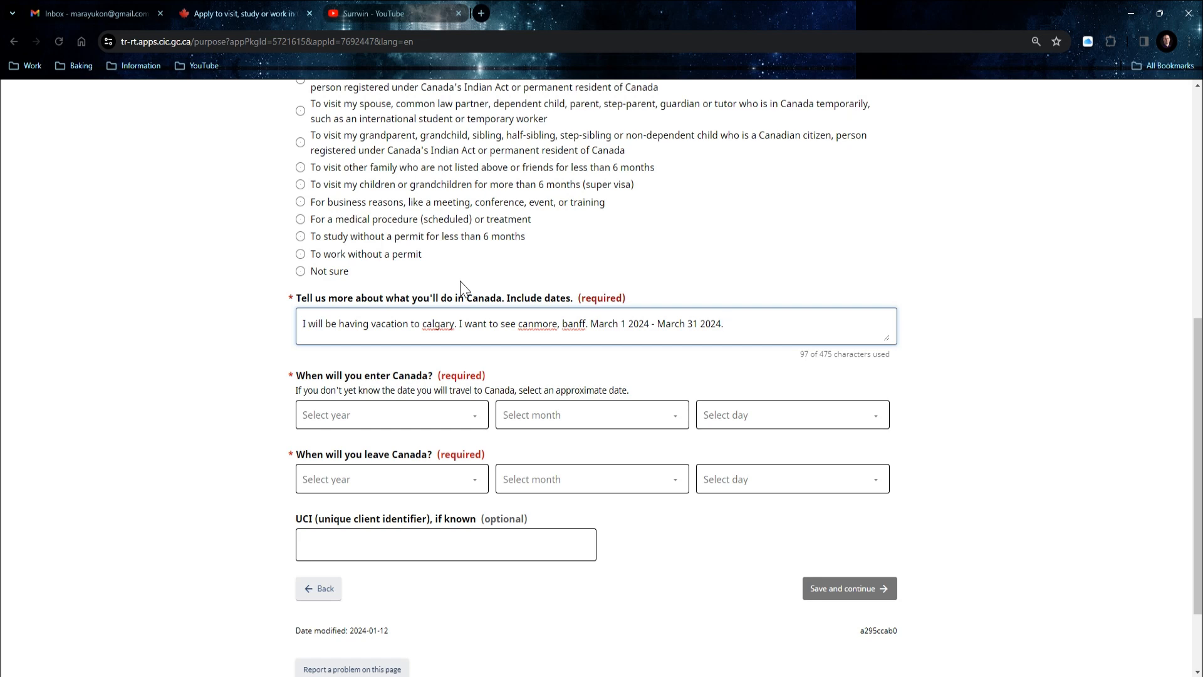
{"action": "left_click", "coordinate": [469, 413]}
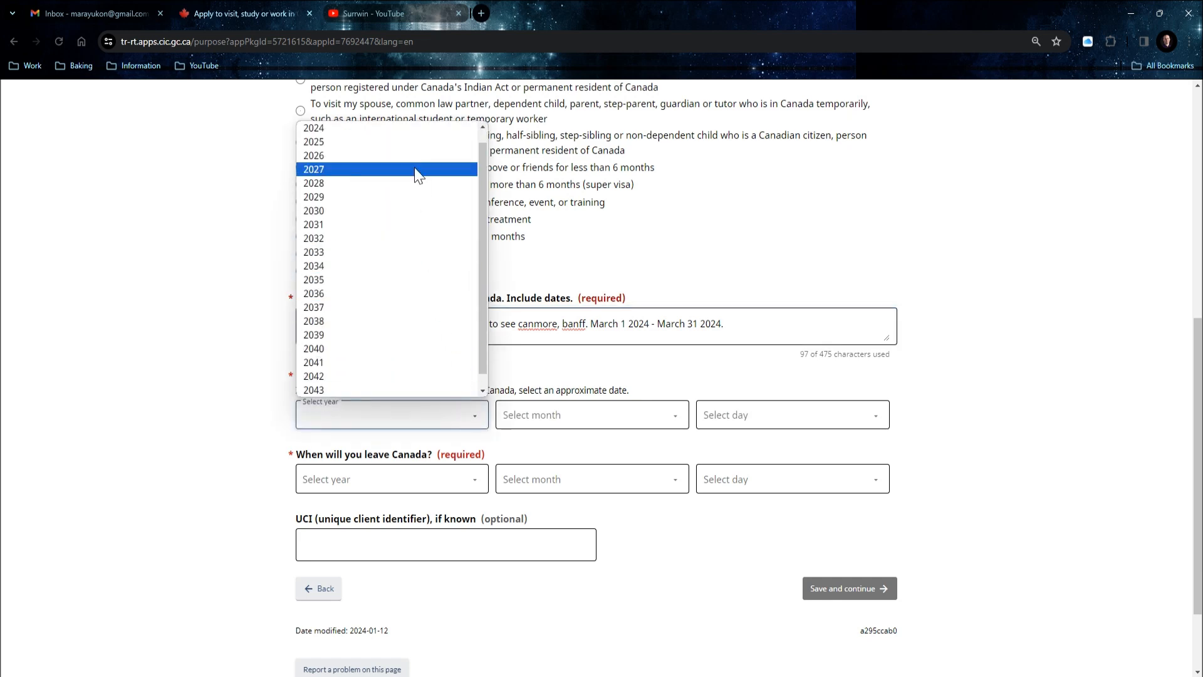
Set entry to 1 March 2024 and departure to 31 March 2024, then save the Purpose page.
{"action": "left_click", "coordinate": [380, 129]}
{"action": "left_click", "coordinate": [627, 425]}
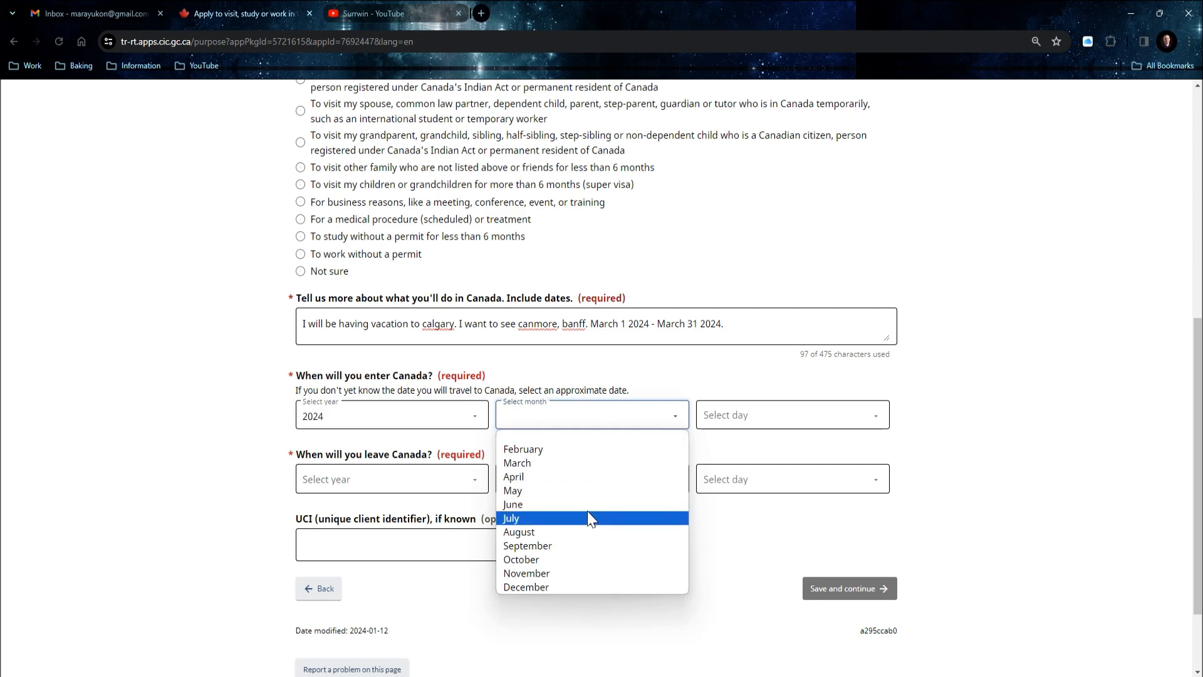
{"action": "left_click", "coordinate": [528, 467]}
{"action": "left_click", "coordinate": [740, 482]}
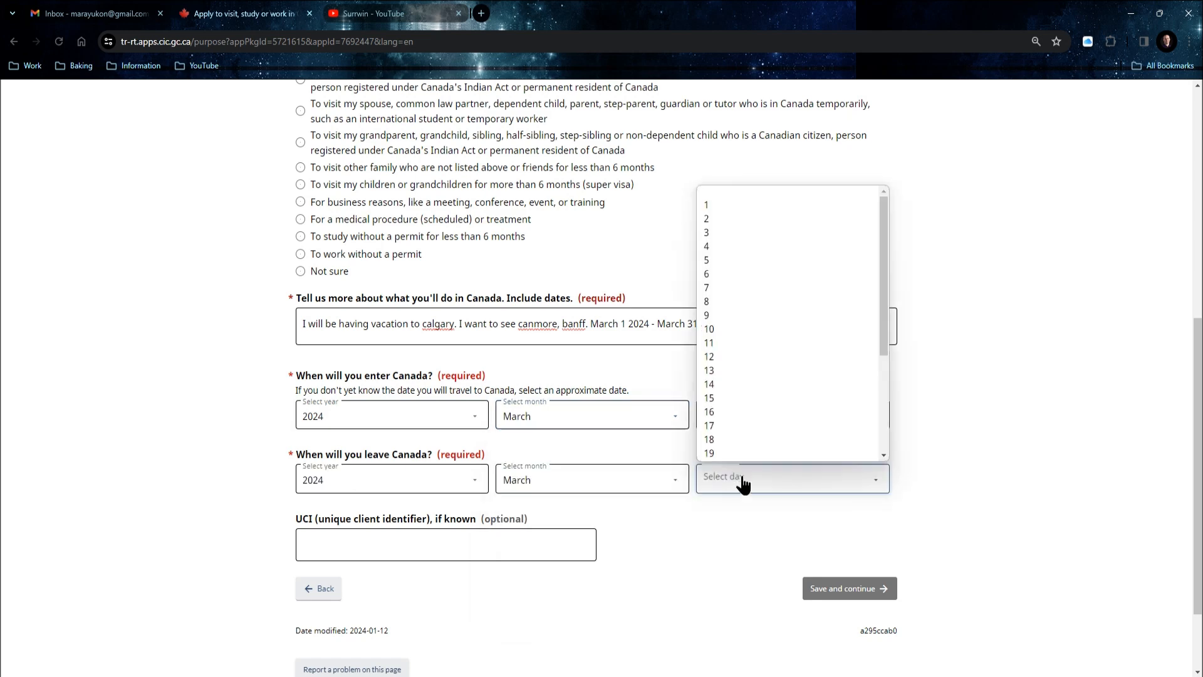
{"action": "scroll", "coordinate": [742, 450], "scroll_direction": "down", "scroll_amount": 3}
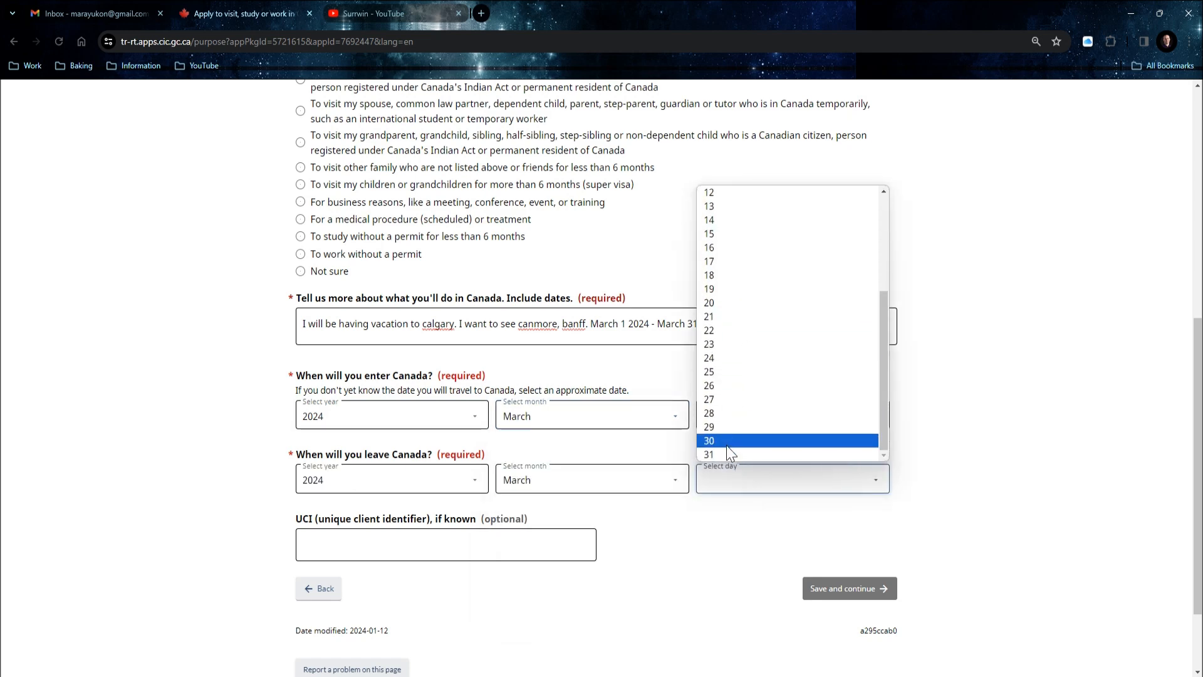
{"action": "left_click", "coordinate": [714, 455]}
{"action": "scroll", "coordinate": [491, 521], "scroll_direction": "down", "scroll_amount": 1}
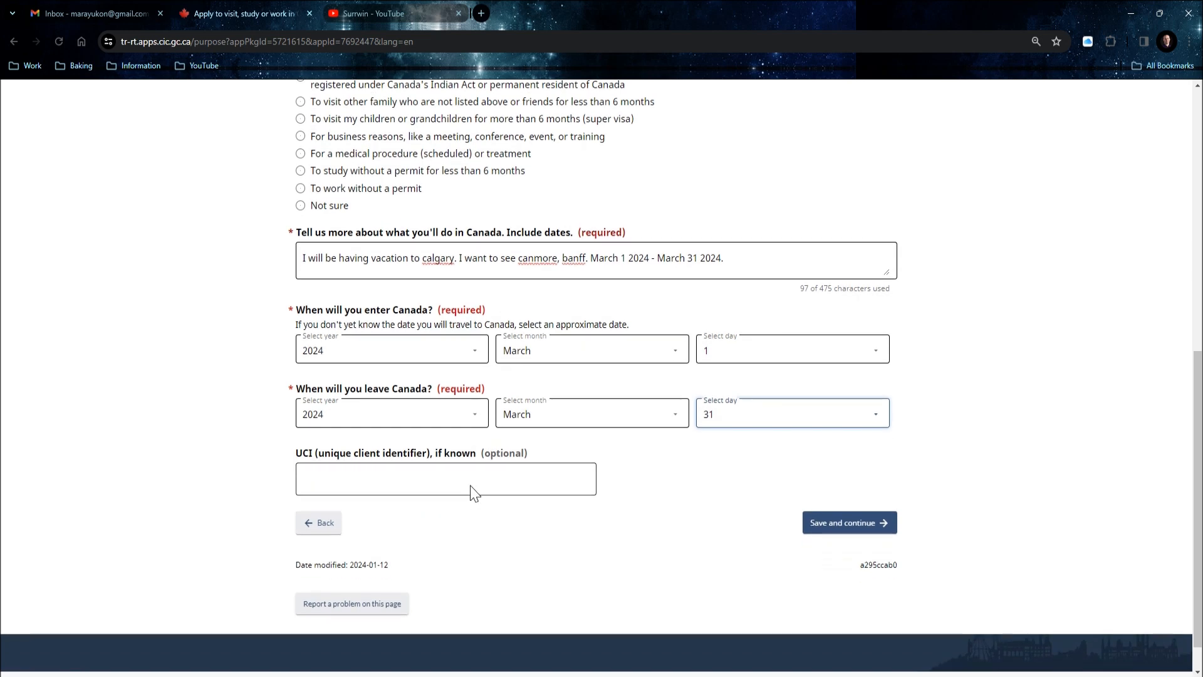
{"action": "scroll", "coordinate": [540, 443], "scroll_direction": "up", "scroll_amount": 2}
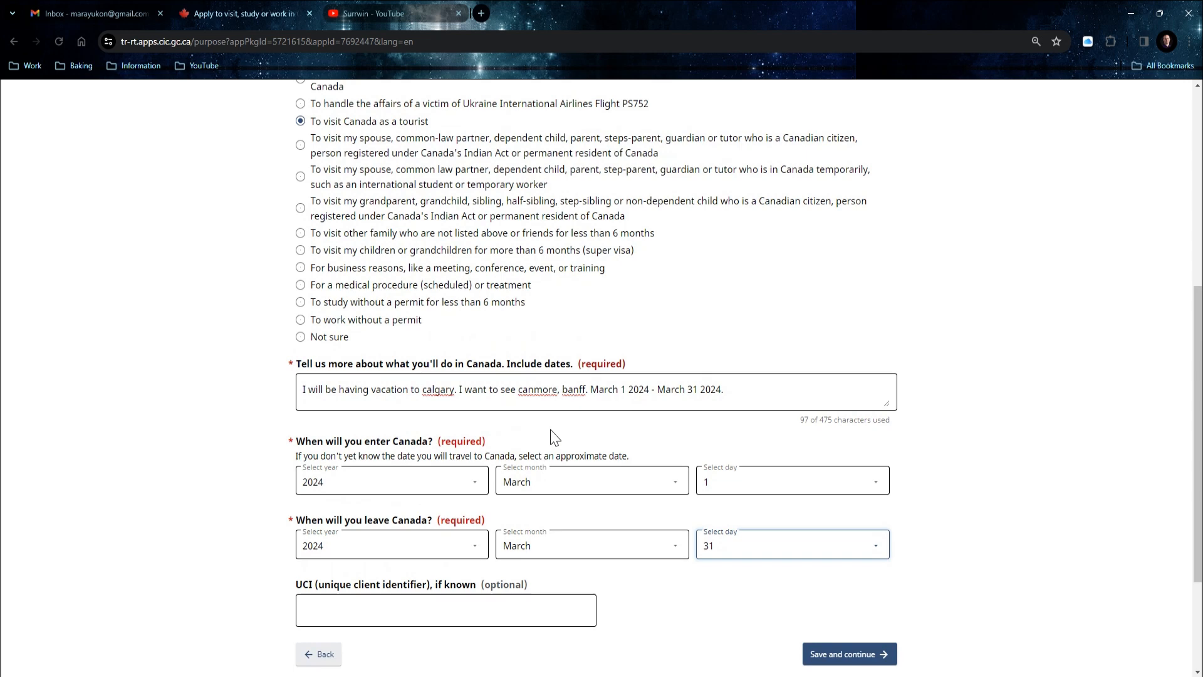
{"action": "scroll", "coordinate": [439, 505], "scroll_direction": "down", "scroll_amount": 1}
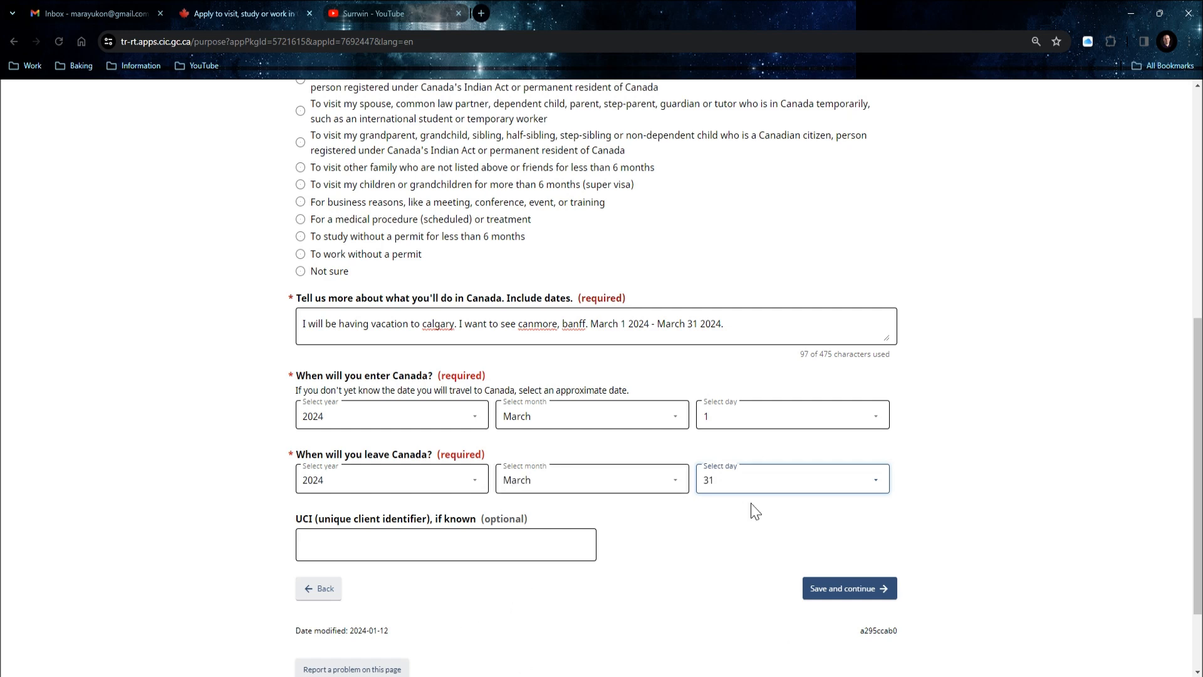
{"action": "left_click", "coordinate": [855, 597]}
{"action": "left_click", "coordinate": [855, 596]}
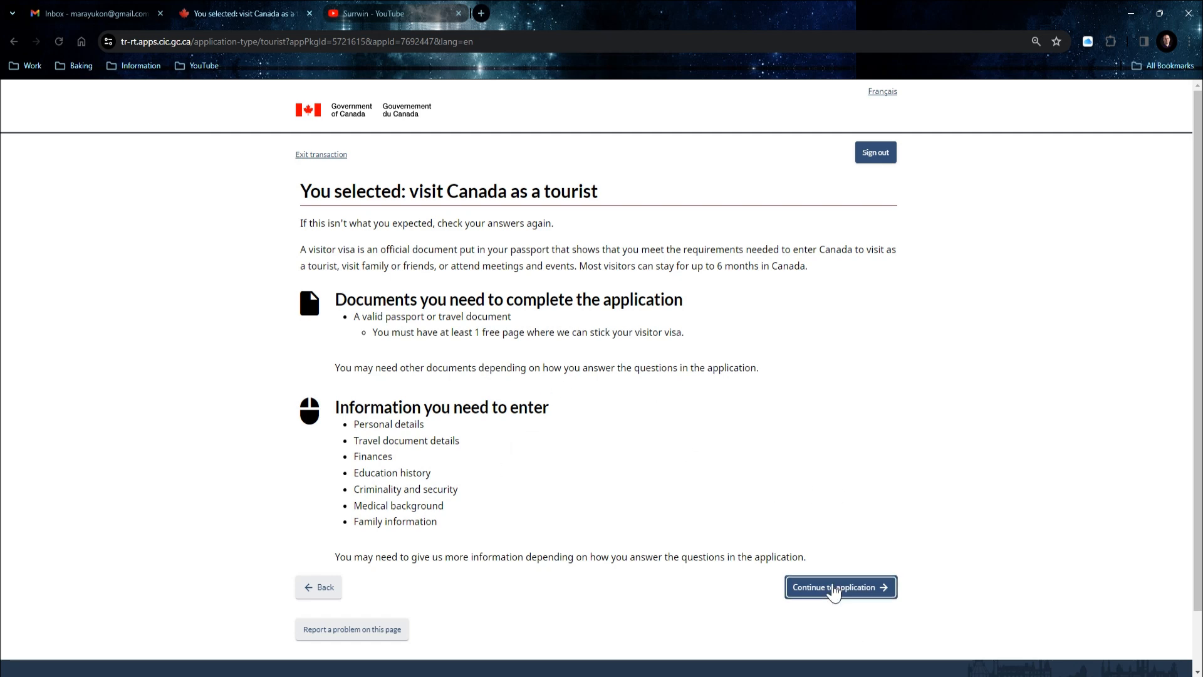
Continue past the 'visit Canada as a tourist' summary into the application.
{"action": "left_click", "coordinate": [852, 587]}
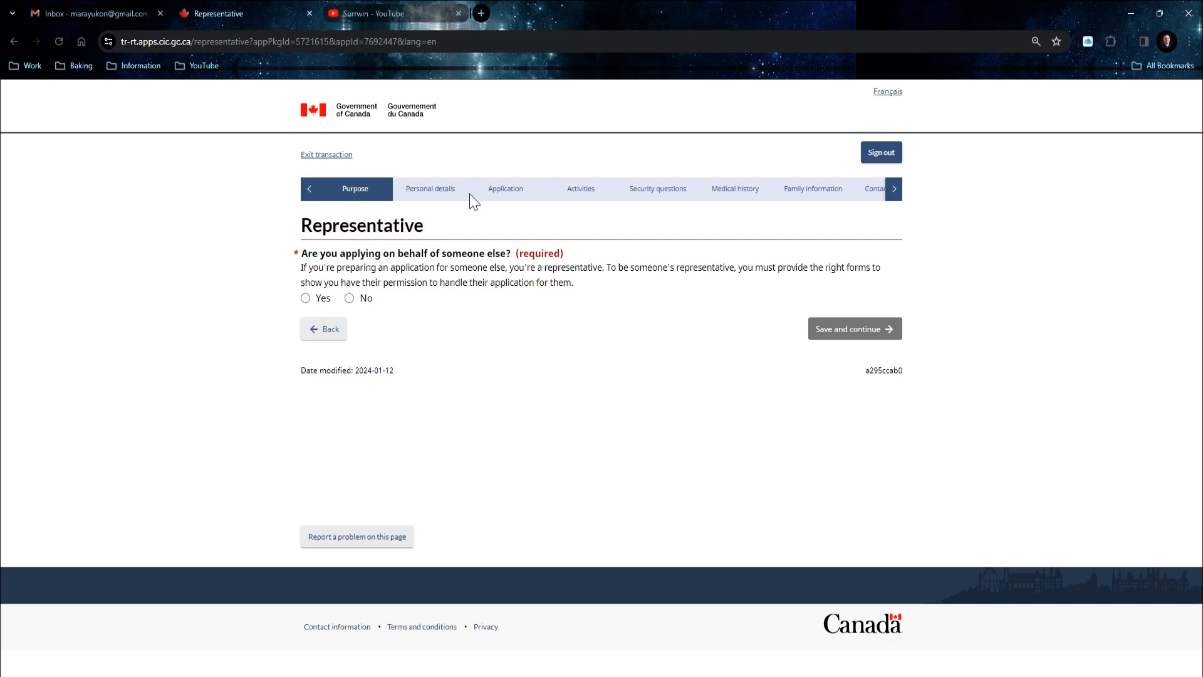
Answer No to applying on behalf of someone else and save the Representative page.
{"action": "left_click", "coordinate": [305, 298]}
{"action": "scroll", "coordinate": [580, 359], "scroll_direction": "down", "scroll_amount": 5}
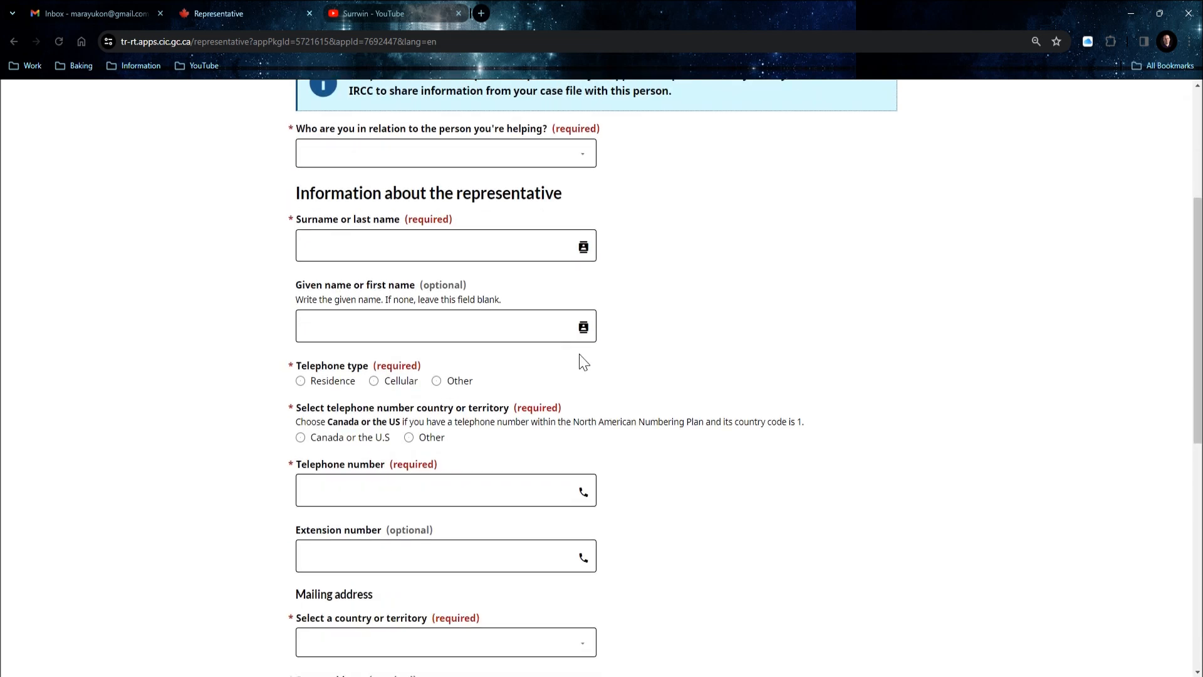
{"action": "scroll", "coordinate": [592, 367], "scroll_direction": "down", "scroll_amount": 3}
{"action": "scroll", "coordinate": [601, 373], "scroll_direction": "up", "scroll_amount": 8}
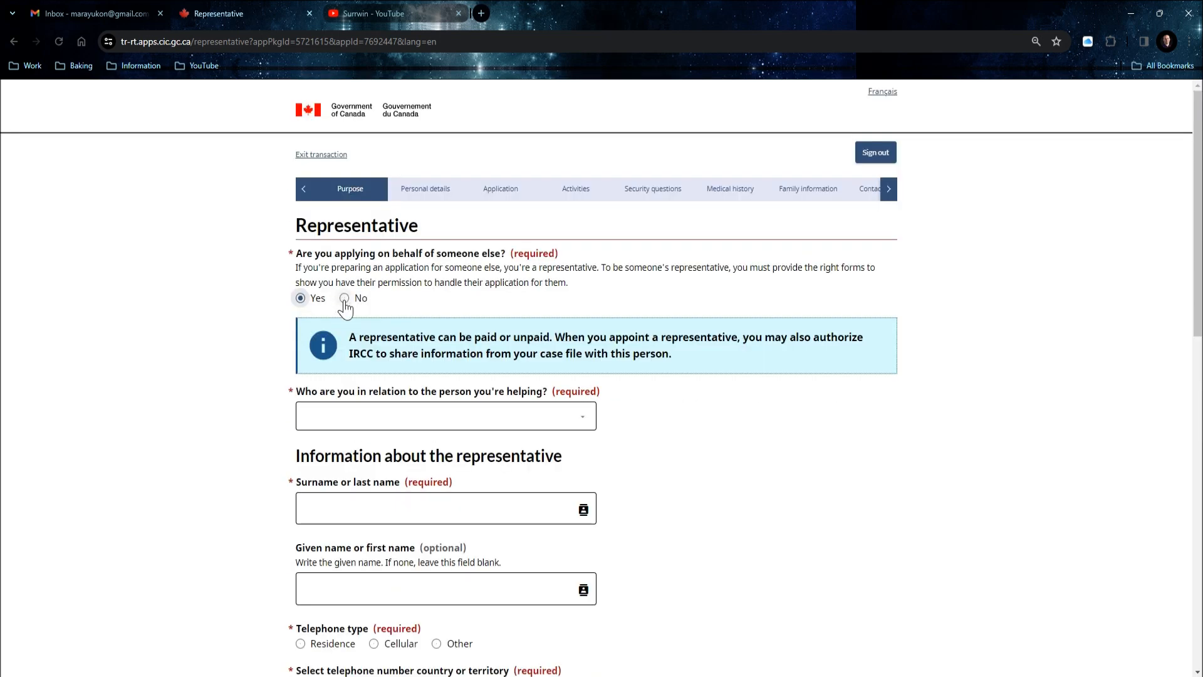
{"action": "left_click", "coordinate": [344, 299]}
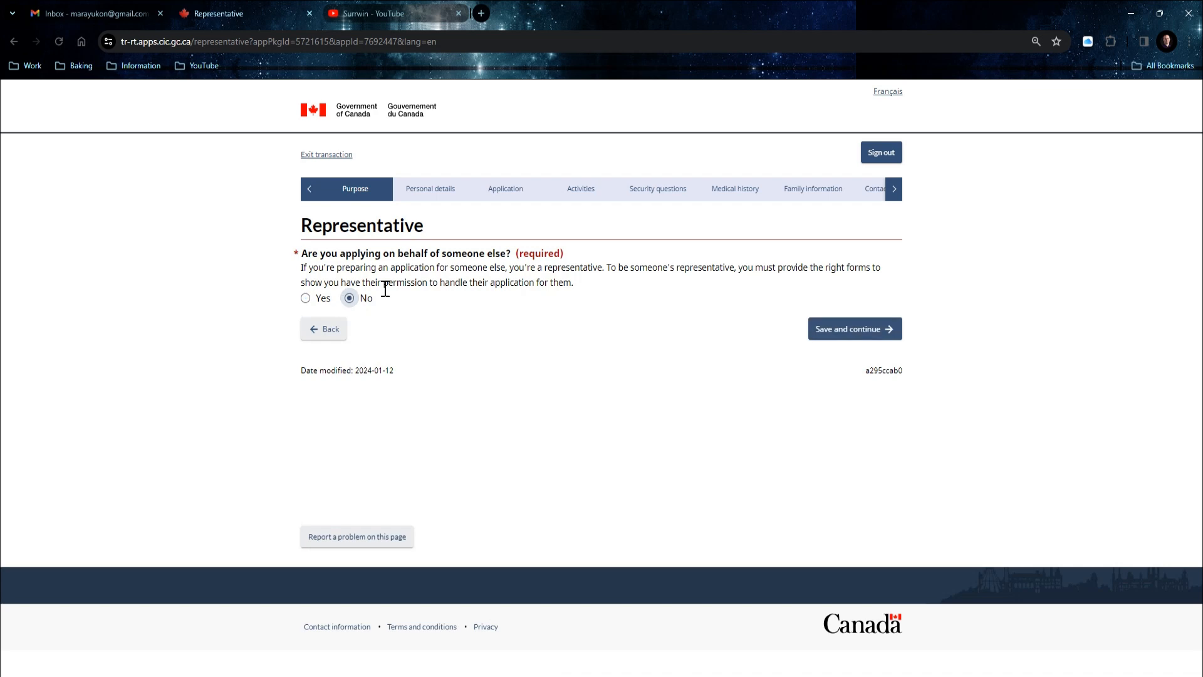
{"action": "left_click", "coordinate": [879, 339]}
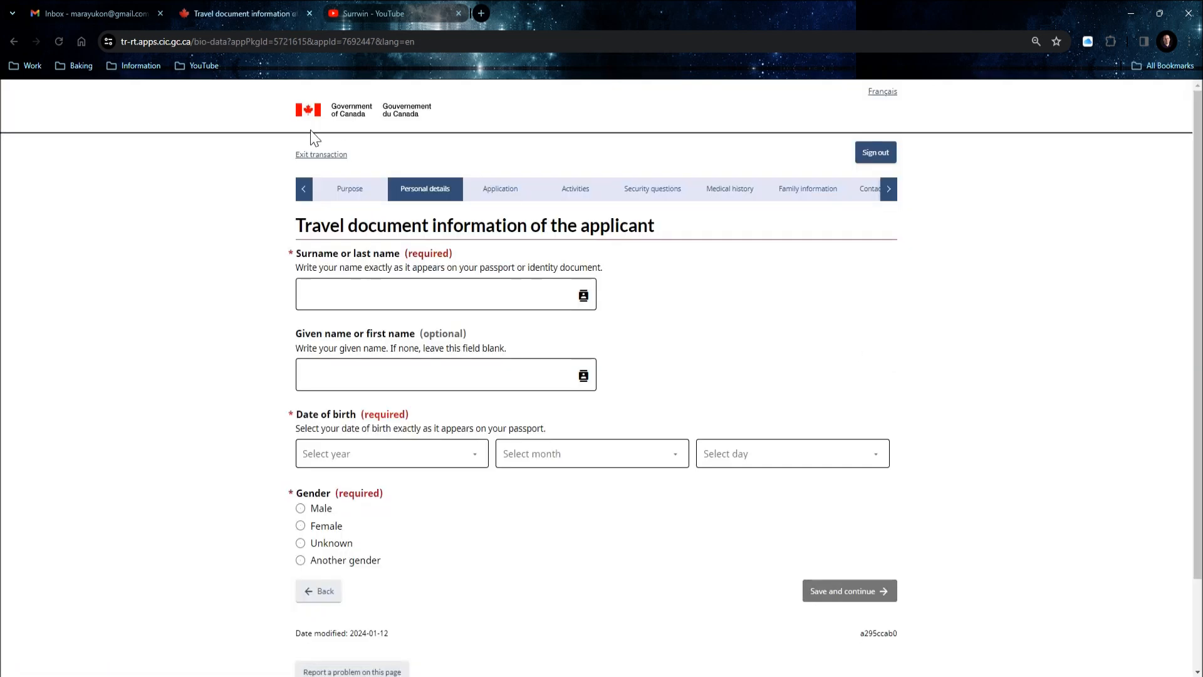
Enter the applicant's surname and given name.
{"action": "left_click", "coordinate": [397, 299]}
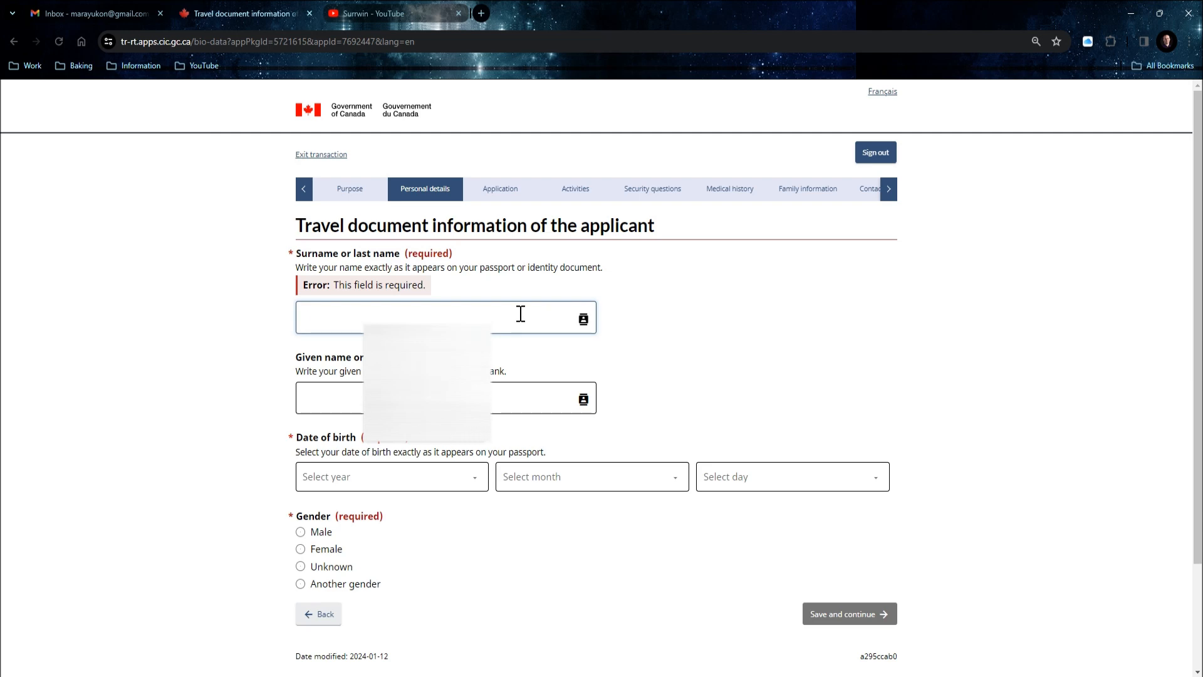
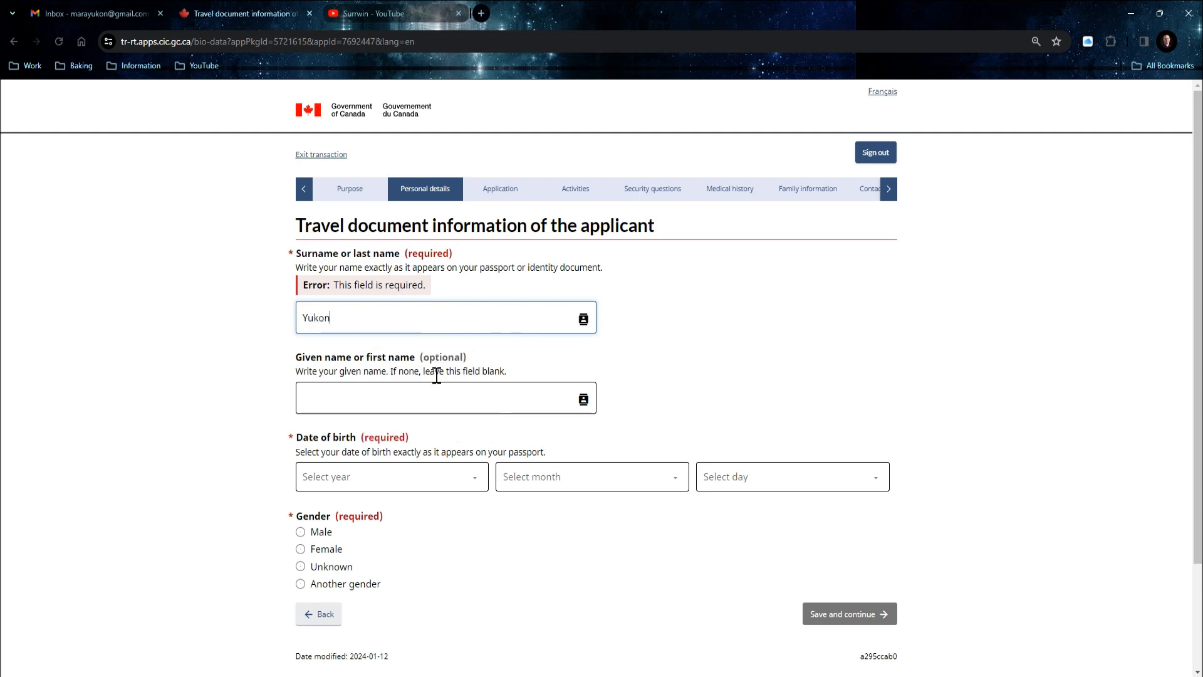
{"action": "left_click", "coordinate": [404, 391]}
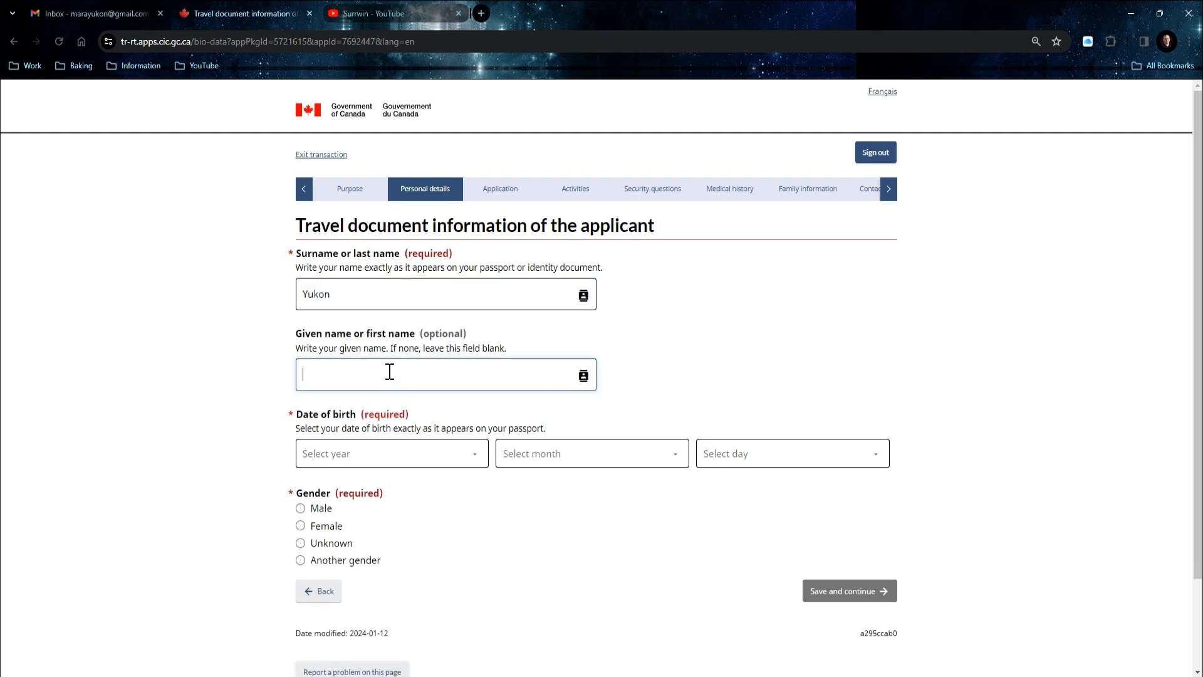
Set the birth date to 20 November 1990 and gender to Female, then save.
{"action": "left_click", "coordinate": [469, 454]}
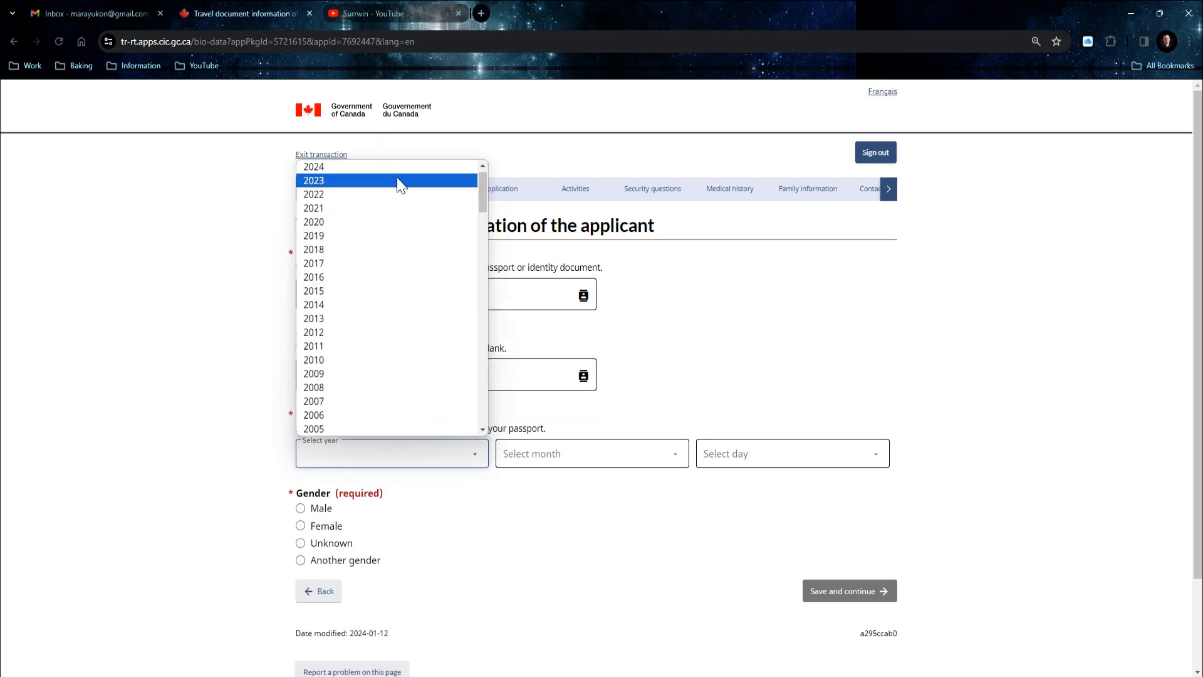
{"action": "scroll", "coordinate": [369, 351], "scroll_direction": "down", "scroll_amount": 6}
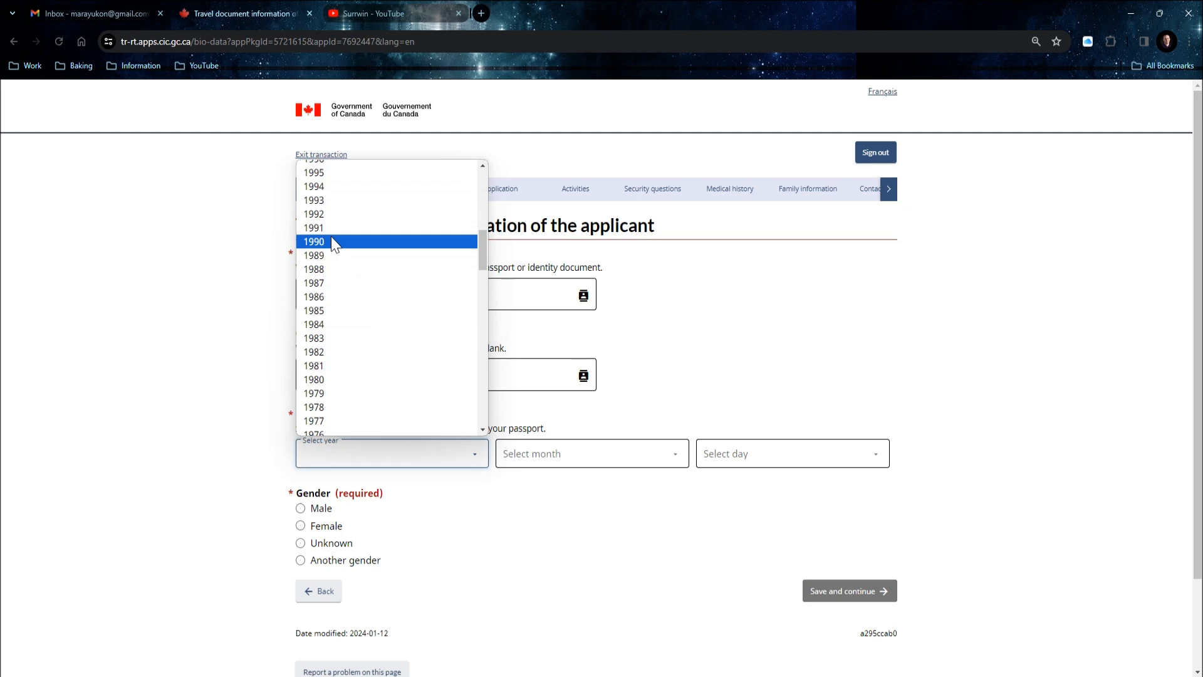
{"action": "left_click", "coordinate": [330, 241]}
{"action": "left_click", "coordinate": [526, 461]}
{"action": "left_click", "coordinate": [642, 637]}
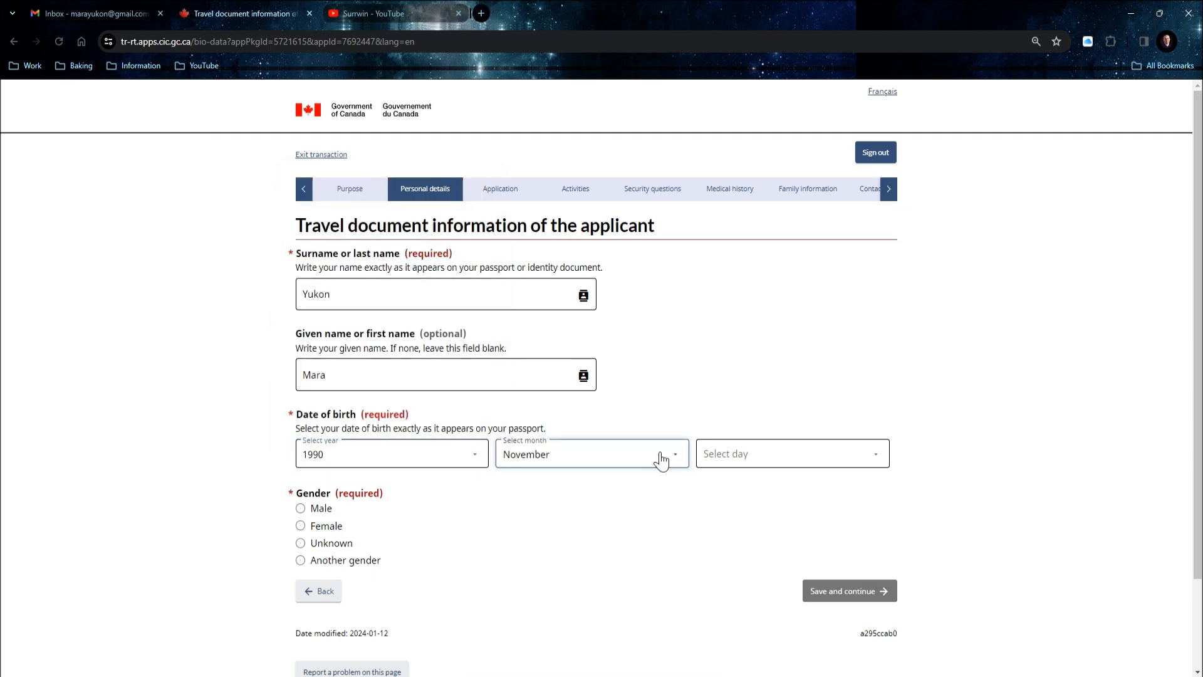
{"action": "left_click", "coordinate": [726, 453]}
{"action": "scroll", "coordinate": [730, 376], "scroll_direction": "down", "scroll_amount": 3}
{"action": "left_click", "coordinate": [727, 305]}
{"action": "scroll", "coordinate": [325, 476], "scroll_direction": "down", "scroll_amount": 1}
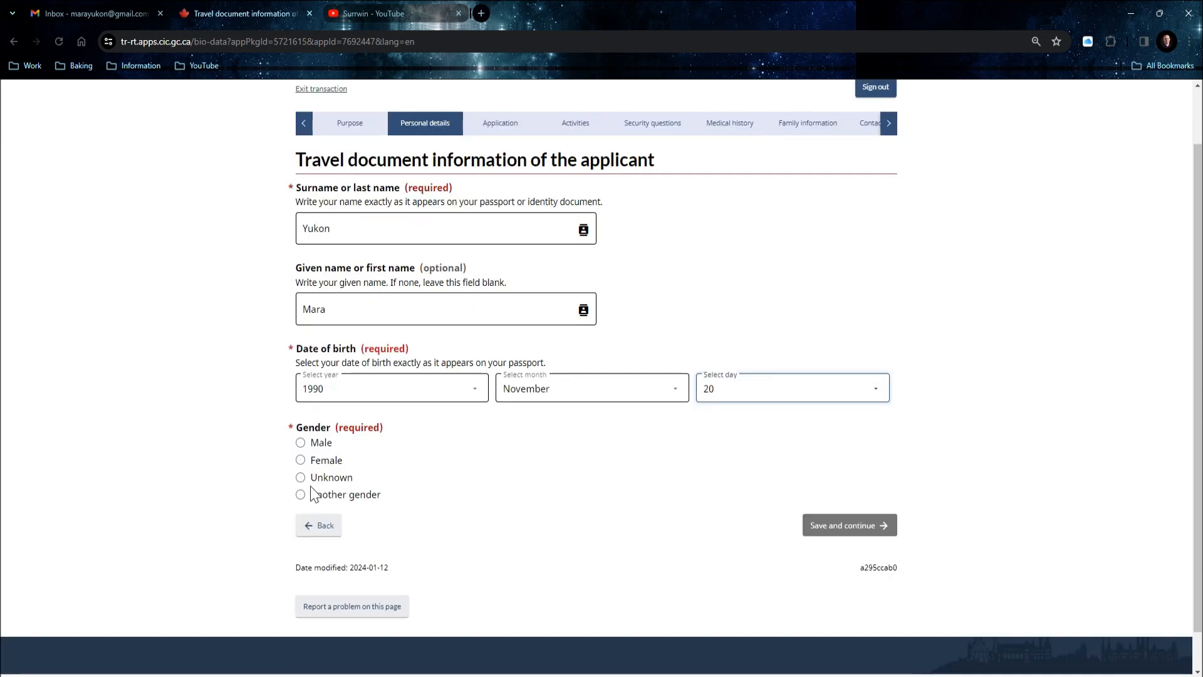
{"action": "left_click", "coordinate": [302, 459]}
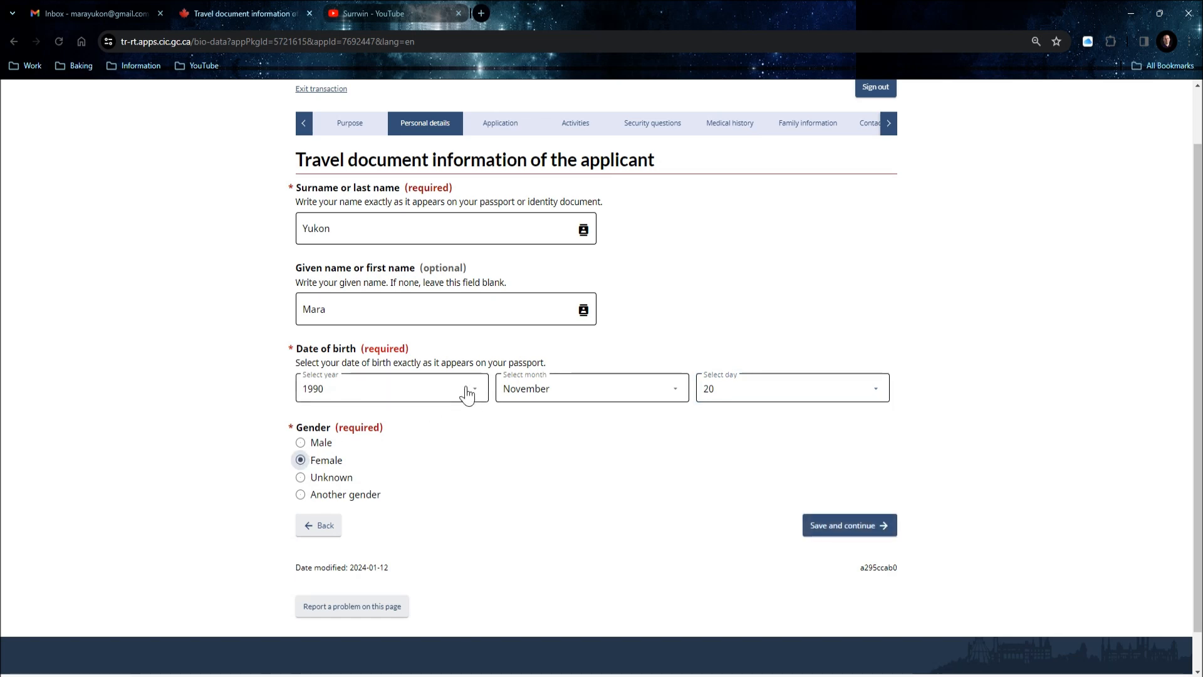
{"action": "left_click", "coordinate": [843, 525]}
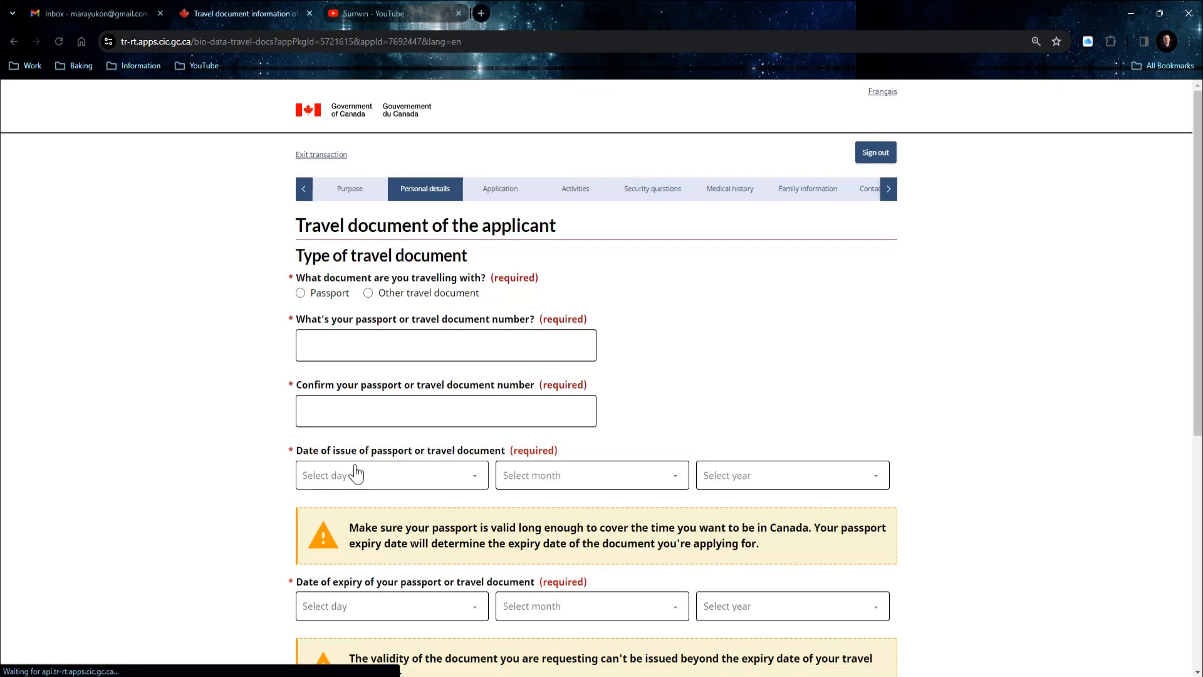
Record a regular passport with country code PHL (Philippines) and Philippines nationality.
{"action": "scroll", "coordinate": [325, 266], "scroll_direction": "down", "scroll_amount": 1}
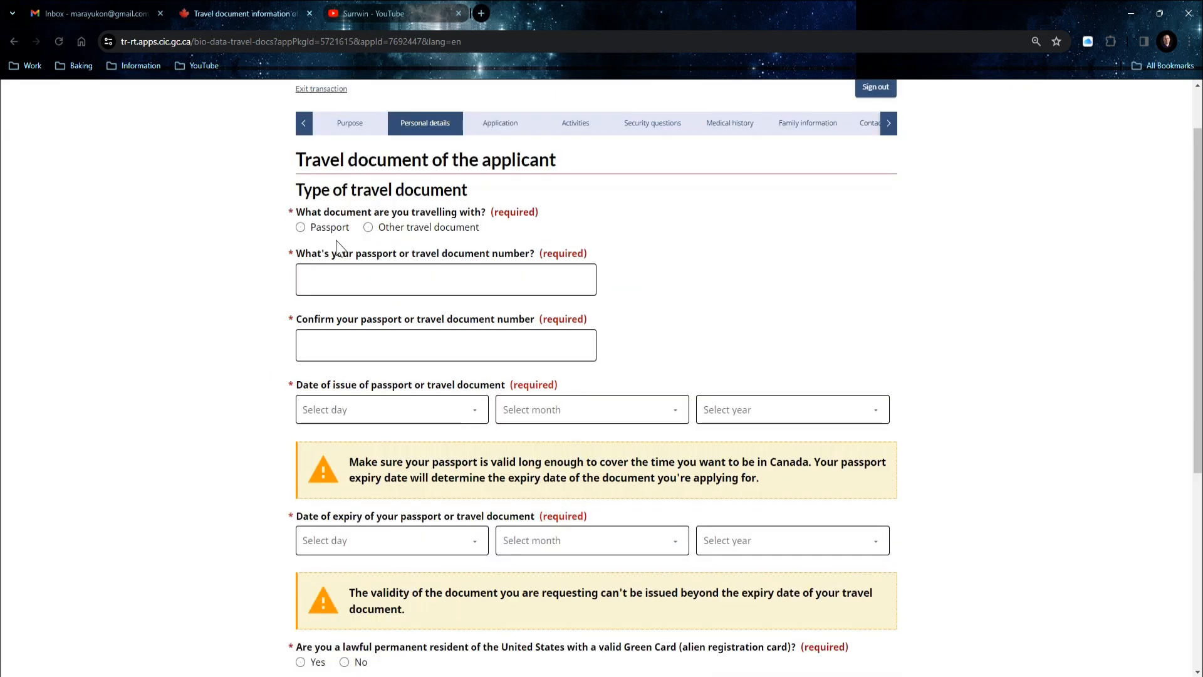
{"action": "left_click", "coordinate": [303, 231]}
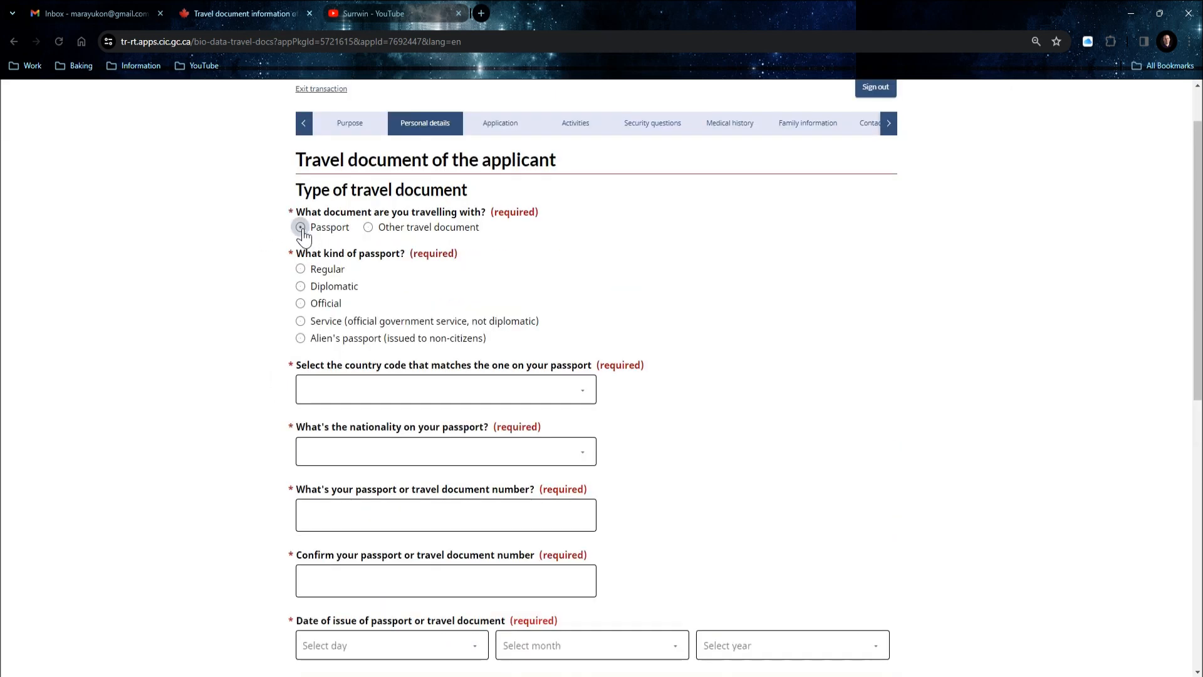
{"action": "left_click", "coordinate": [301, 270]}
{"action": "scroll", "coordinate": [376, 288], "scroll_direction": "down", "scroll_amount": 2}
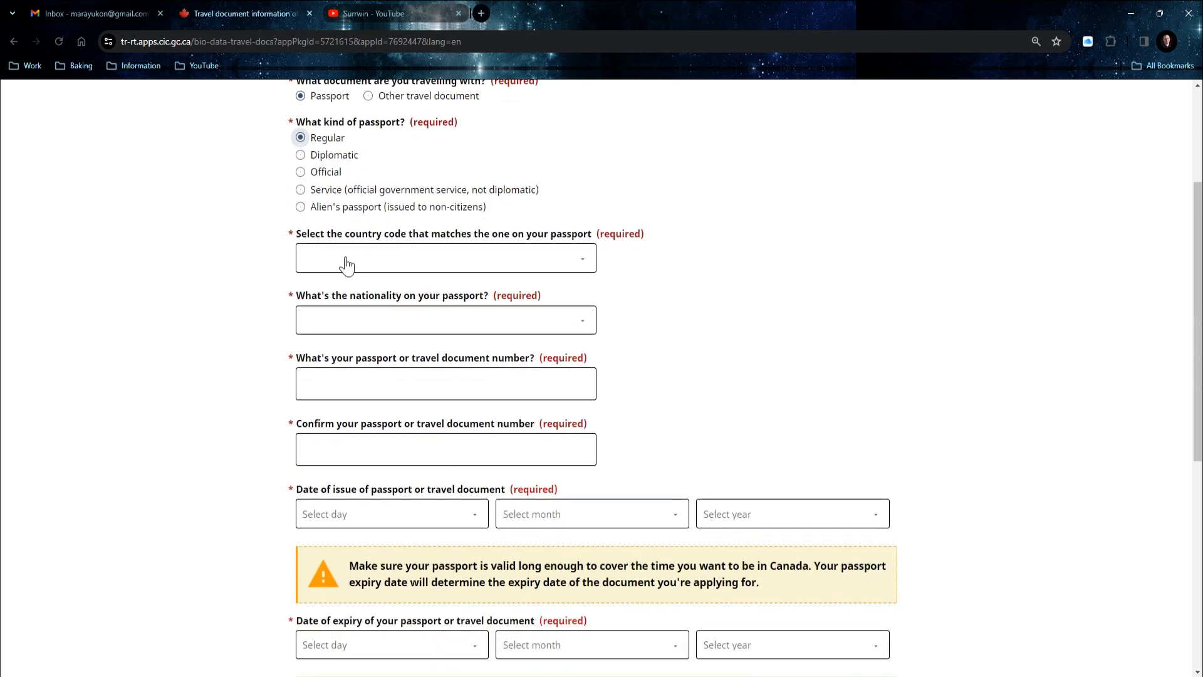
{"action": "left_click", "coordinate": [376, 259]}
{"action": "type", "text": "ph"}
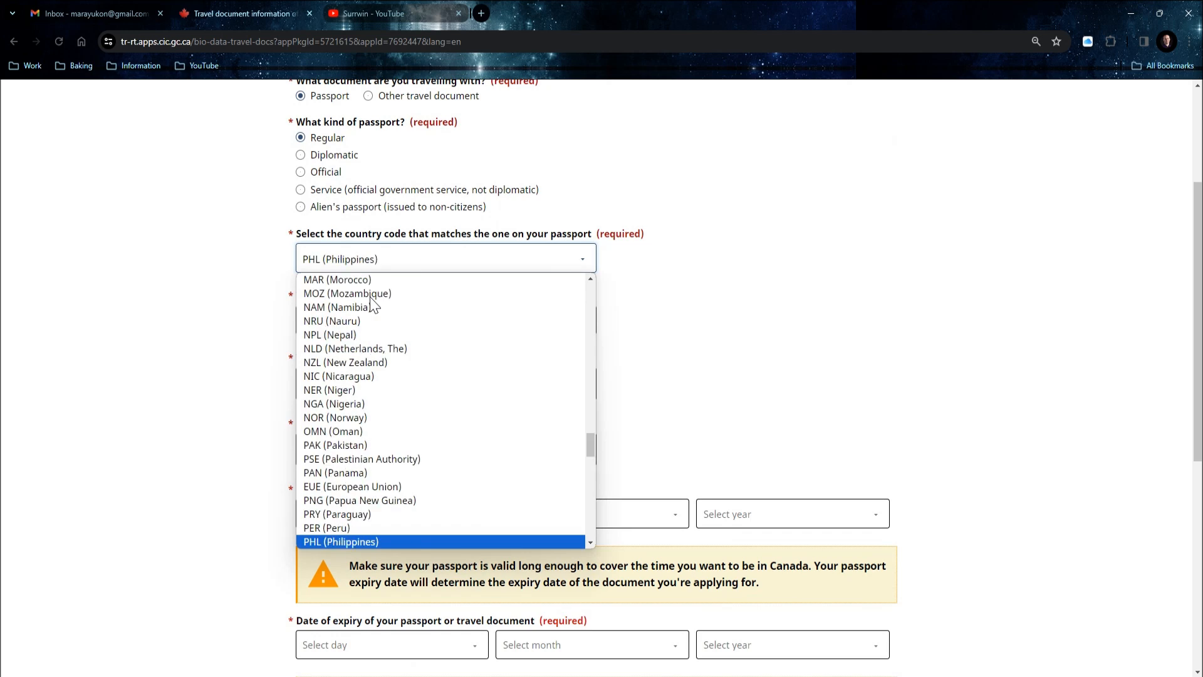
{"action": "left_click", "coordinate": [386, 543]}
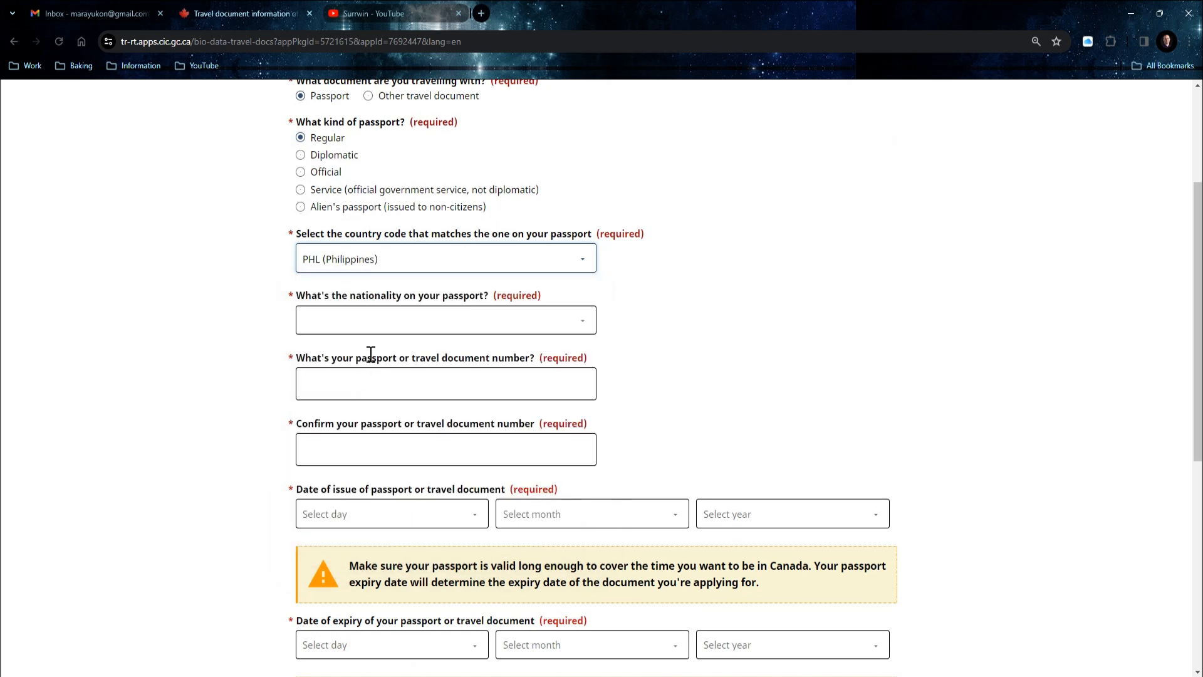
{"action": "left_click", "coordinate": [325, 323]}
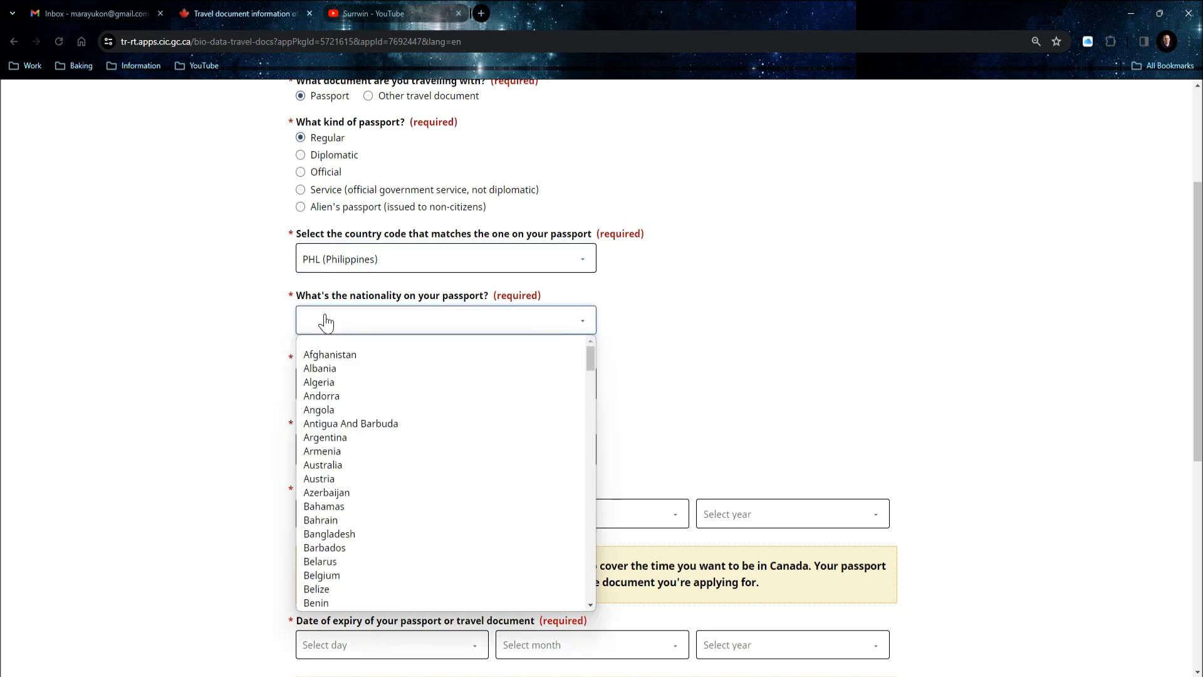
{"action": "type", "text": "phil"}
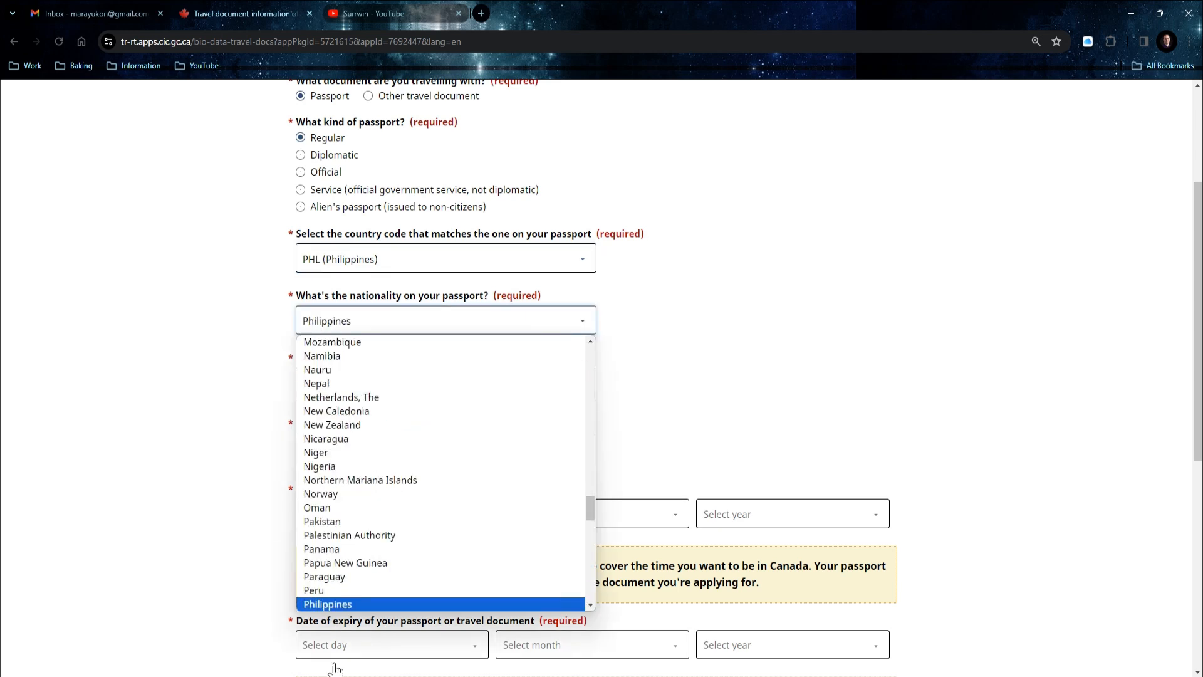
{"action": "key", "text": "Tab"}
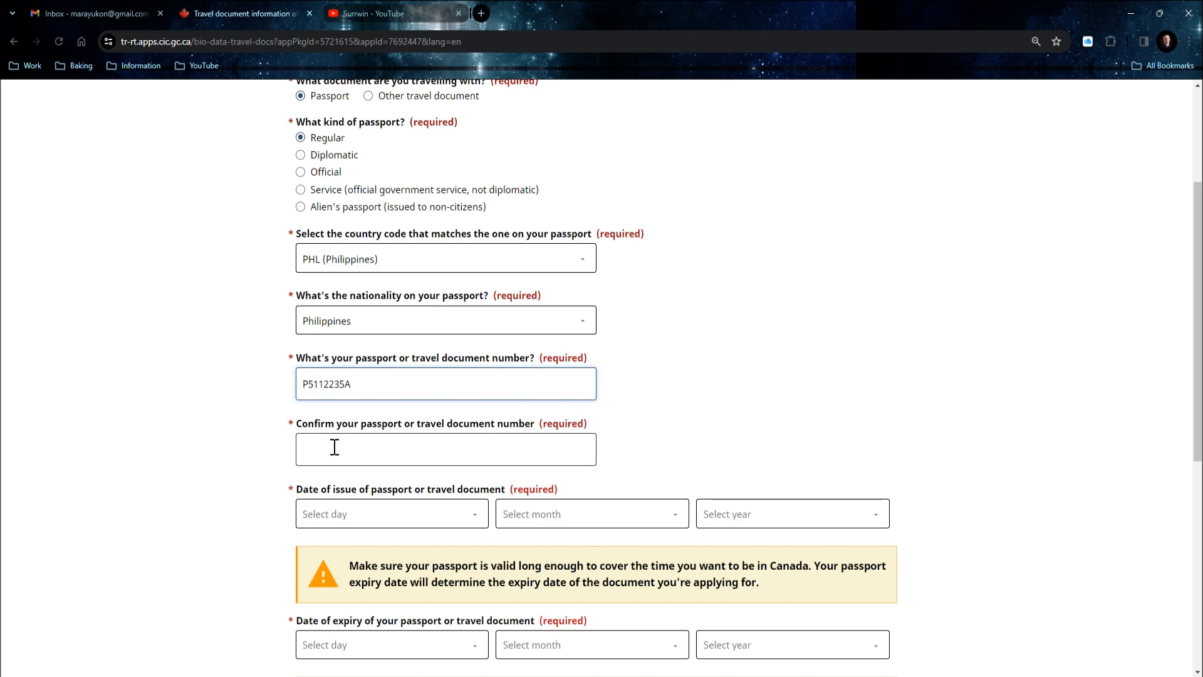
Set the passport issue date to 31 December 2023 and pick the expiry day.
{"action": "left_click", "coordinate": [333, 448]}
{"action": "left_click", "coordinate": [339, 448]}
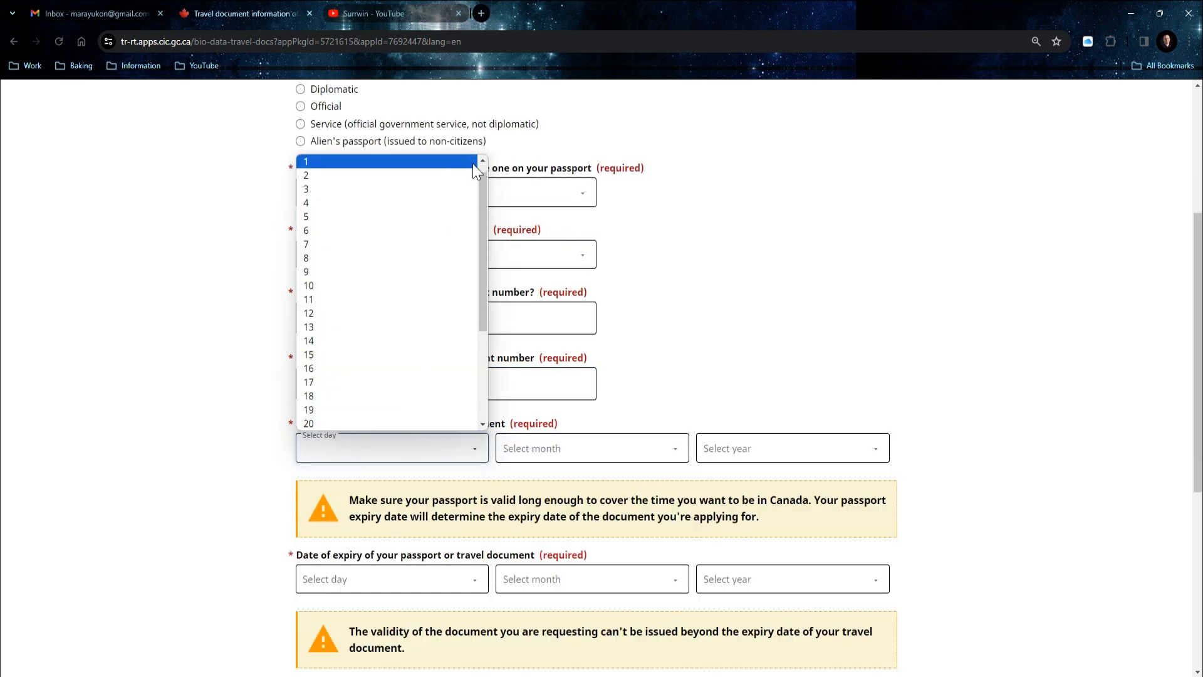
{"action": "left_click_drag", "start_coordinate": [485, 212], "coordinate": [472, 346]}
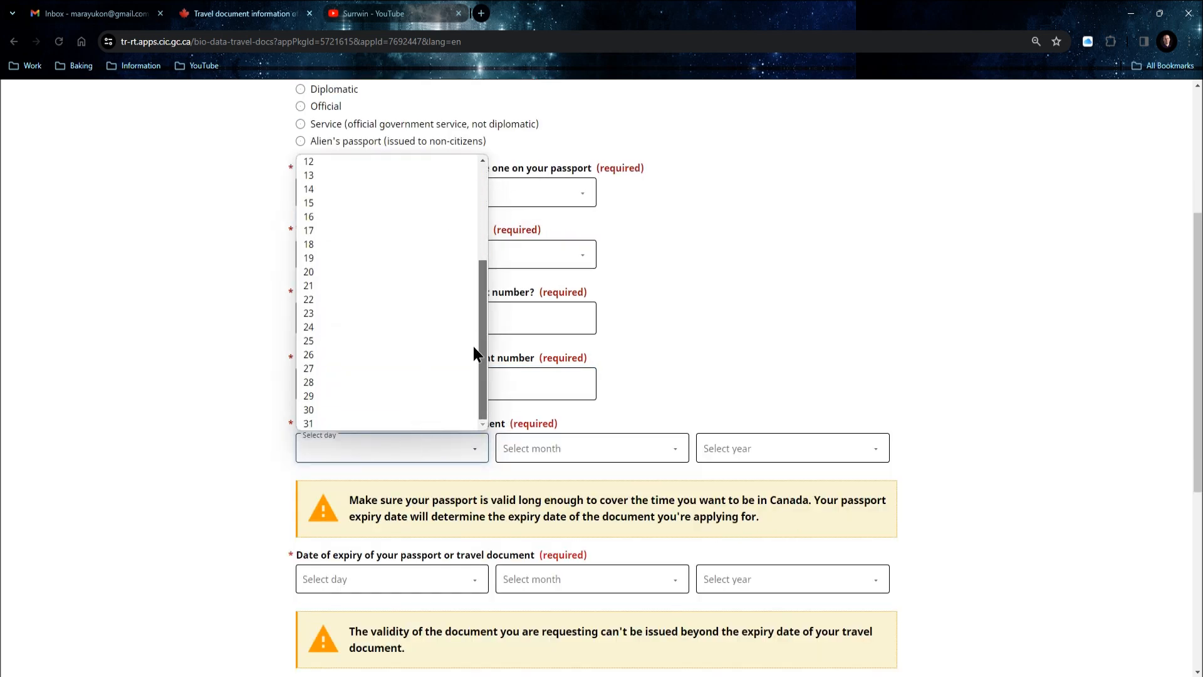
{"action": "left_click", "coordinate": [371, 424]}
{"action": "left_click", "coordinate": [589, 448]}
{"action": "left_click", "coordinate": [536, 633]}
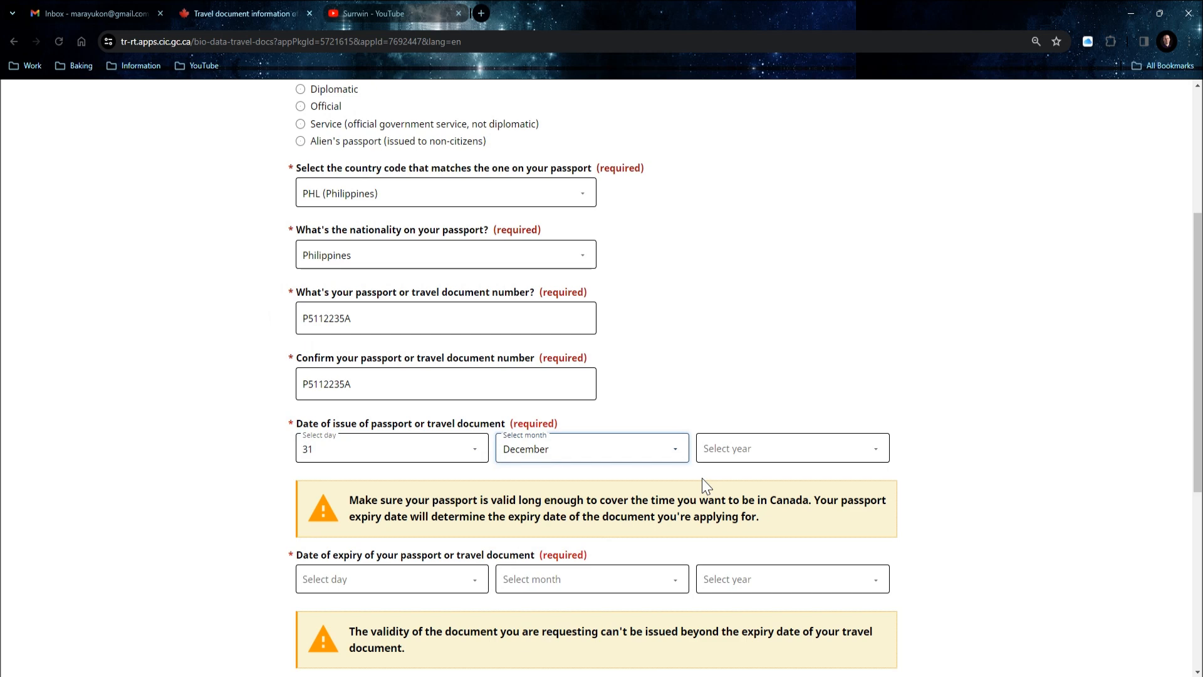
{"action": "left_click", "coordinate": [728, 464]}
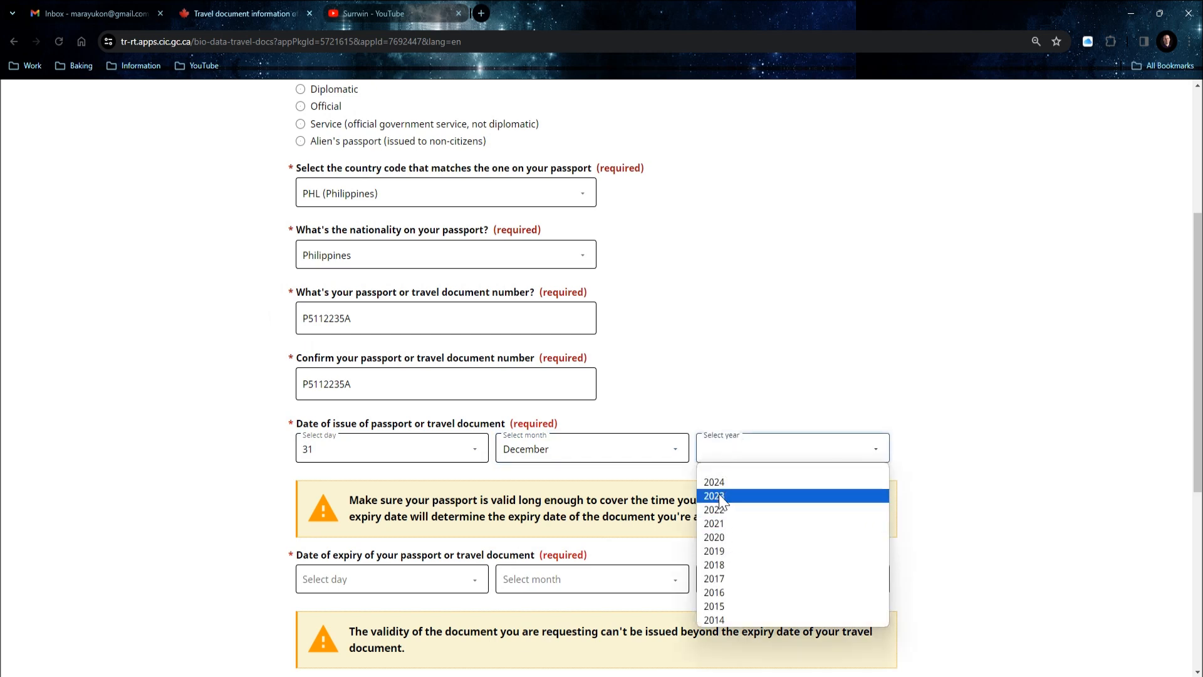
{"action": "left_click", "coordinate": [720, 495]}
{"action": "scroll", "coordinate": [720, 494], "scroll_direction": "down", "scroll_amount": 2}
{"action": "left_click", "coordinate": [425, 453]}
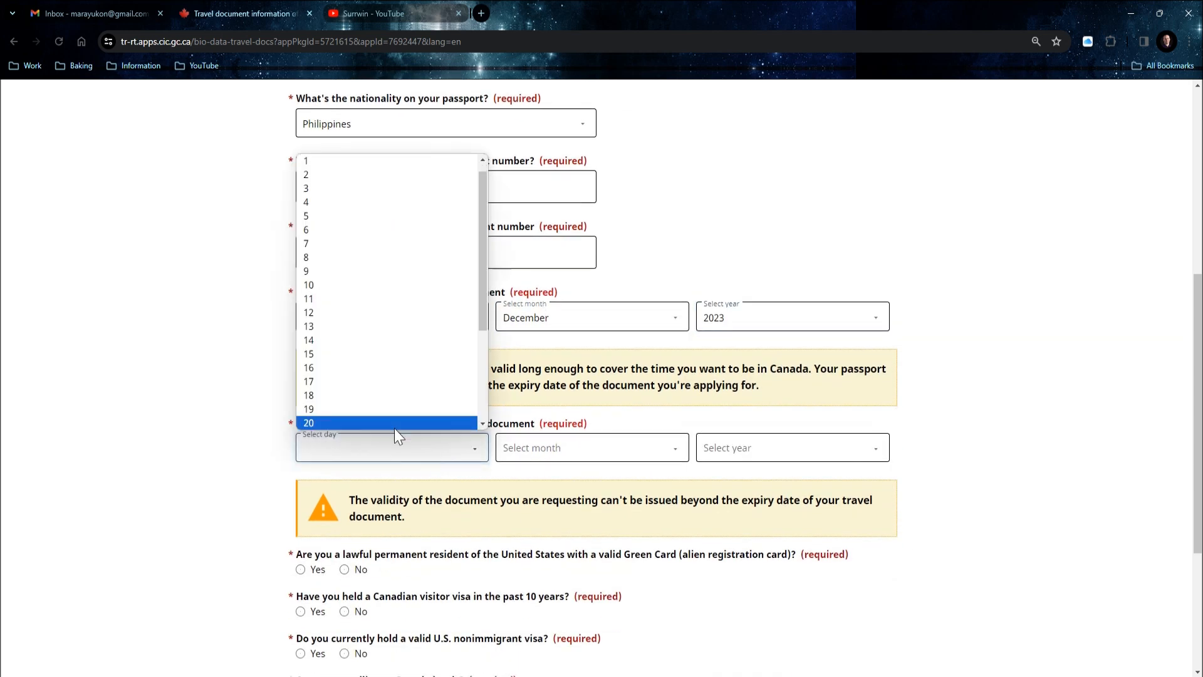
{"action": "scroll", "coordinate": [384, 376], "scroll_direction": "down", "scroll_amount": 3}
{"action": "left_click", "coordinate": [375, 423]}
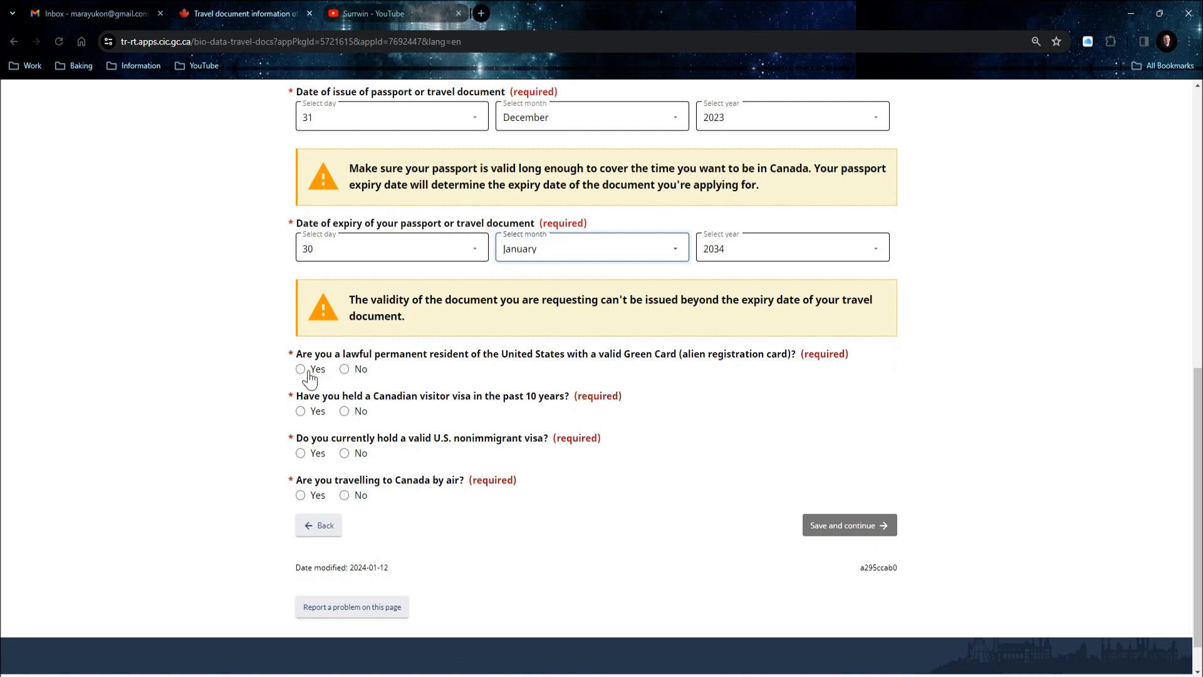
Answer No to the Green Card, Canadian visa and U.S. visa questions, Yes to flying, and save.
{"action": "left_click", "coordinate": [346, 370]}
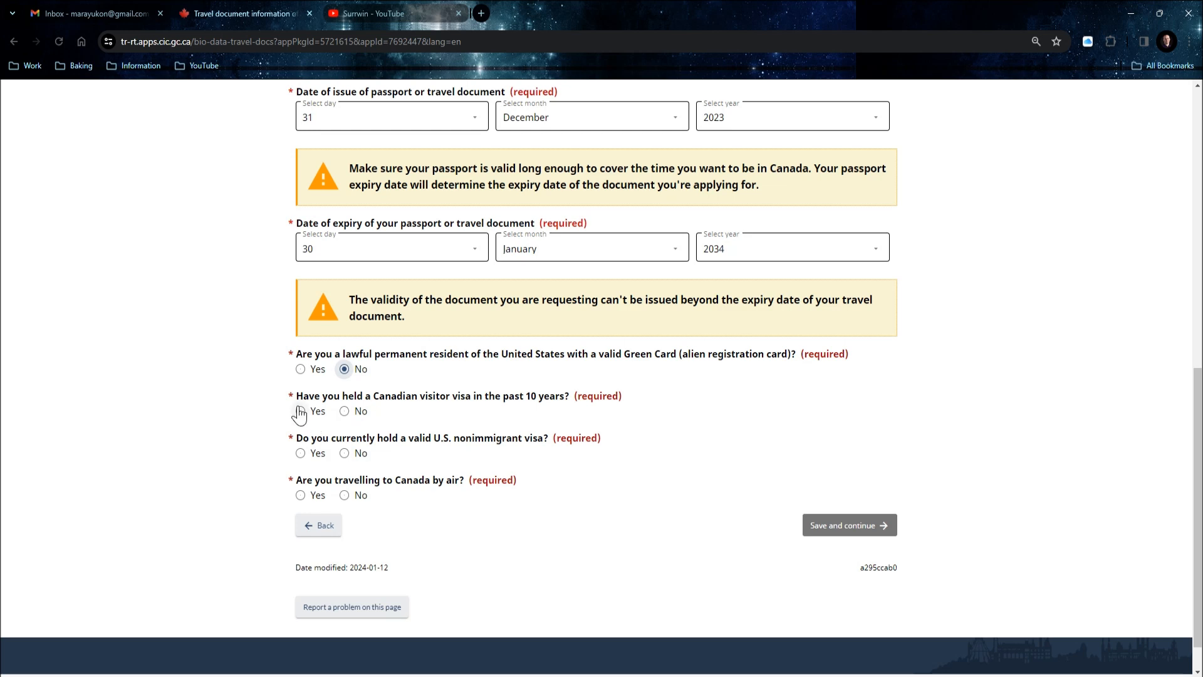
{"action": "left_click", "coordinate": [344, 411]}
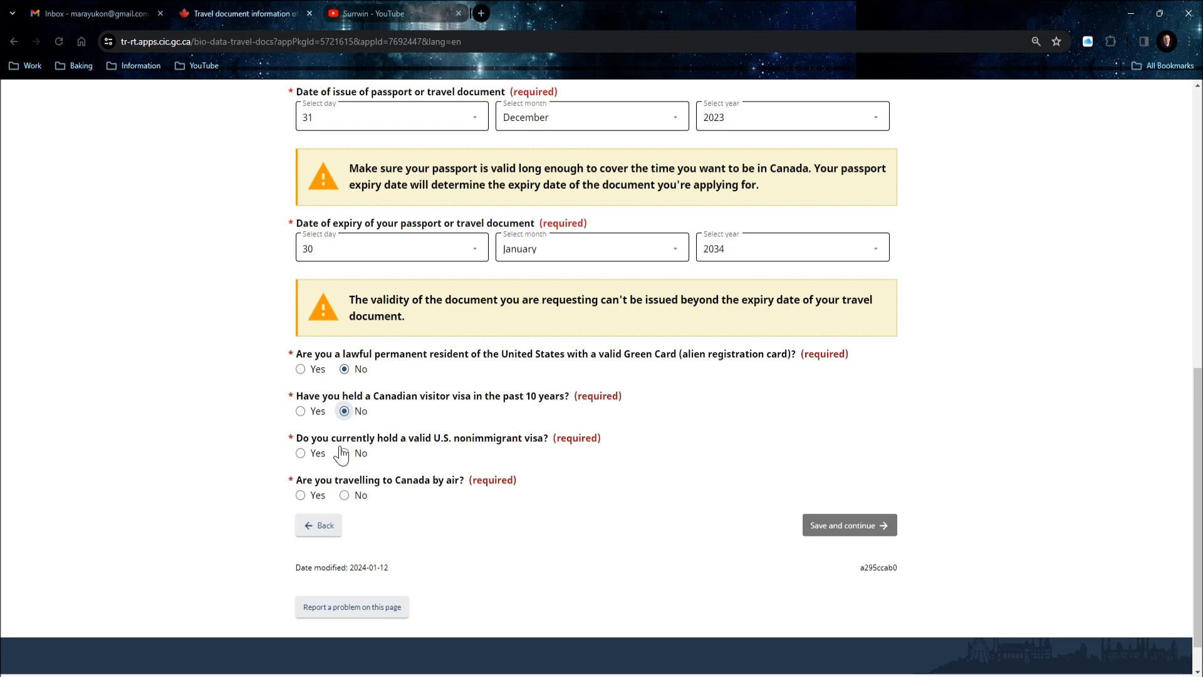
{"action": "left_click", "coordinate": [344, 453]}
{"action": "left_click", "coordinate": [300, 495]}
{"action": "left_click", "coordinate": [847, 525]}
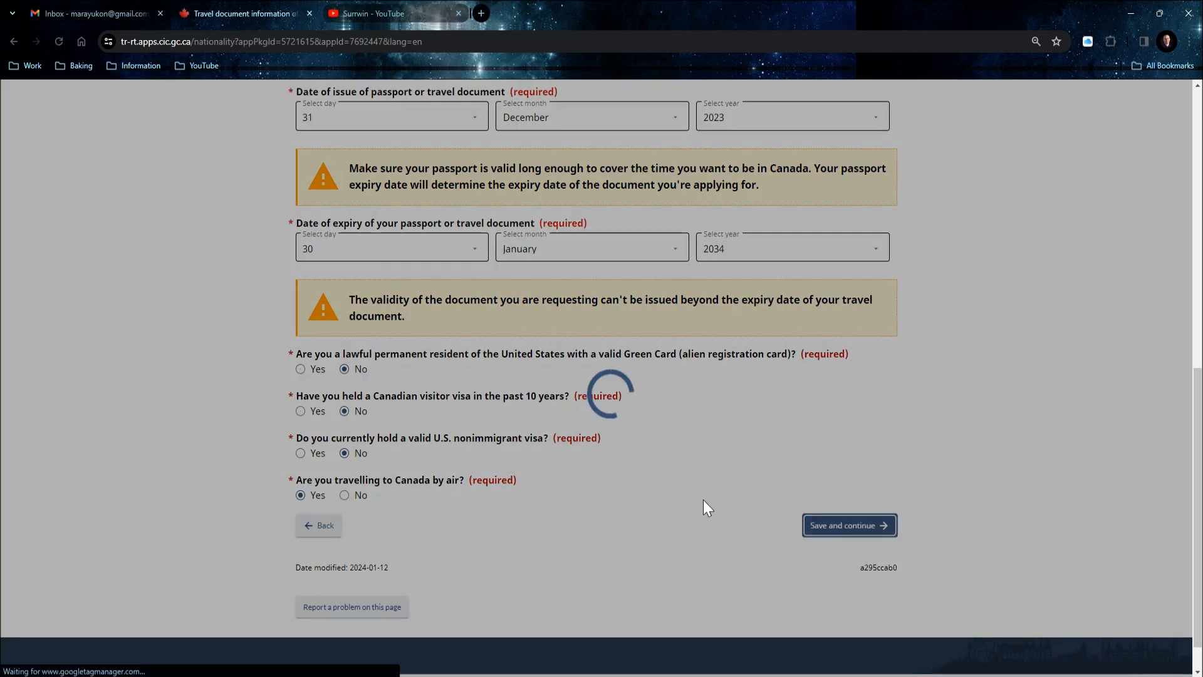
{"action": "left_click", "coordinate": [414, 270]}
{"action": "left_click", "coordinate": [764, 291]}
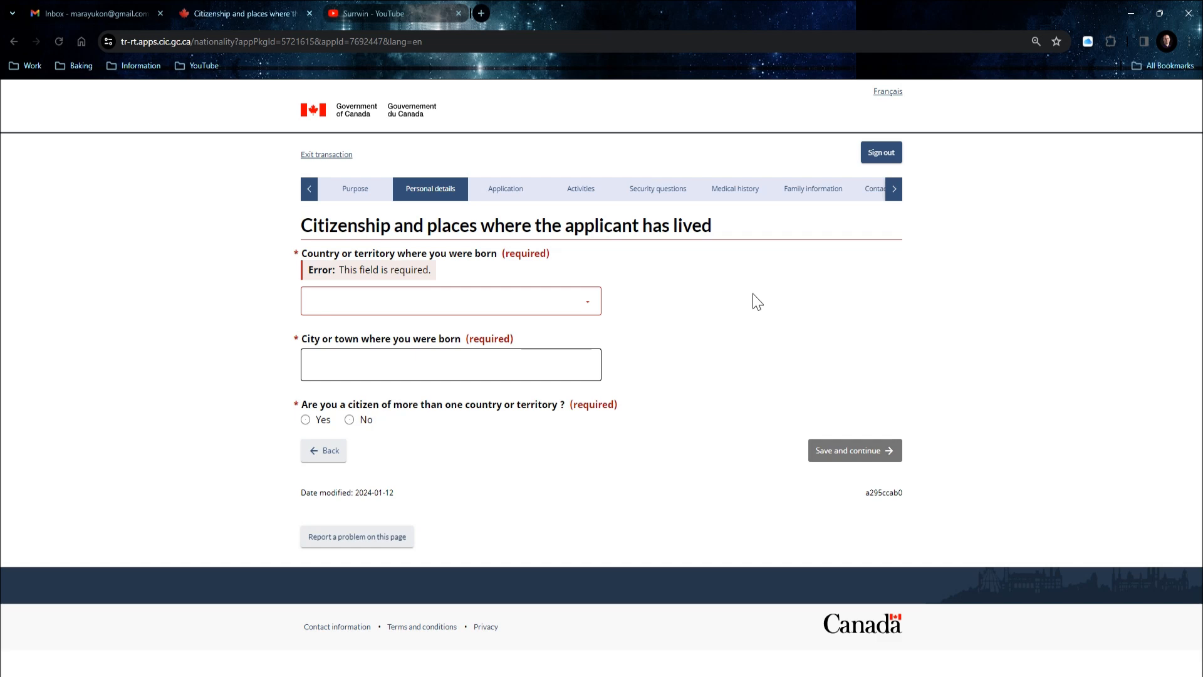
Set the country of birth to Philippines and the birth city to Manila.
{"action": "left_click", "coordinate": [580, 311]}
{"action": "key", "text": "o"}
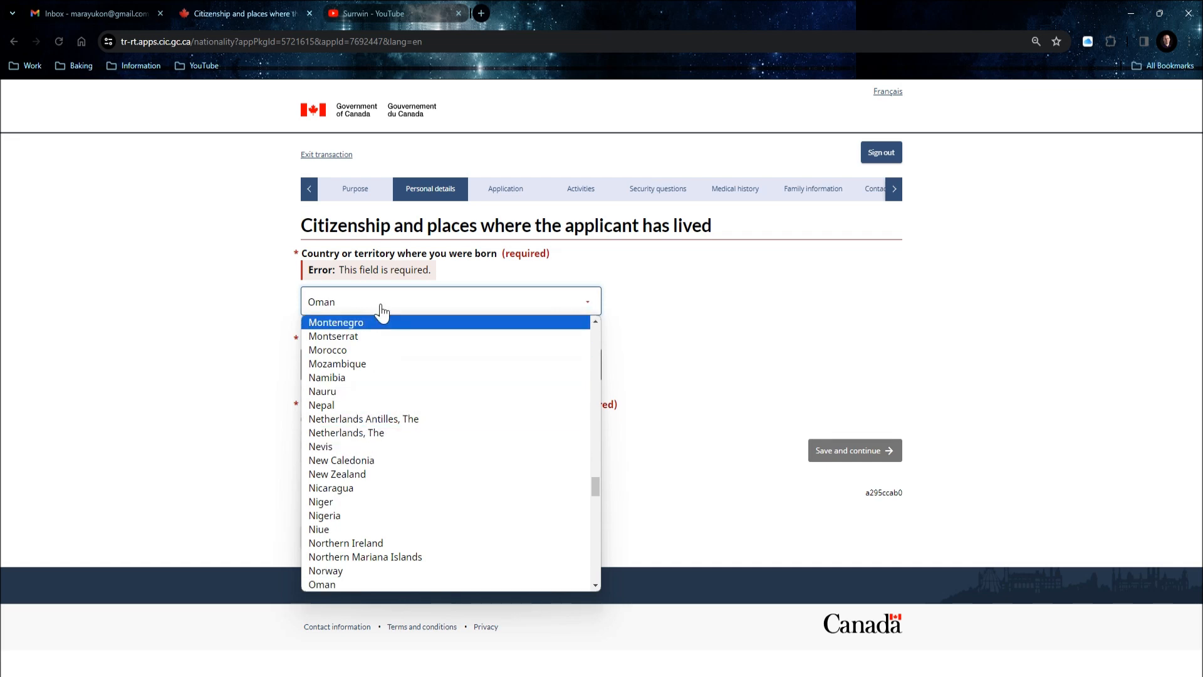
{"action": "type", "text": "ph"}
{"action": "key", "text": "Return"}
{"action": "left_click", "coordinate": [374, 363]}
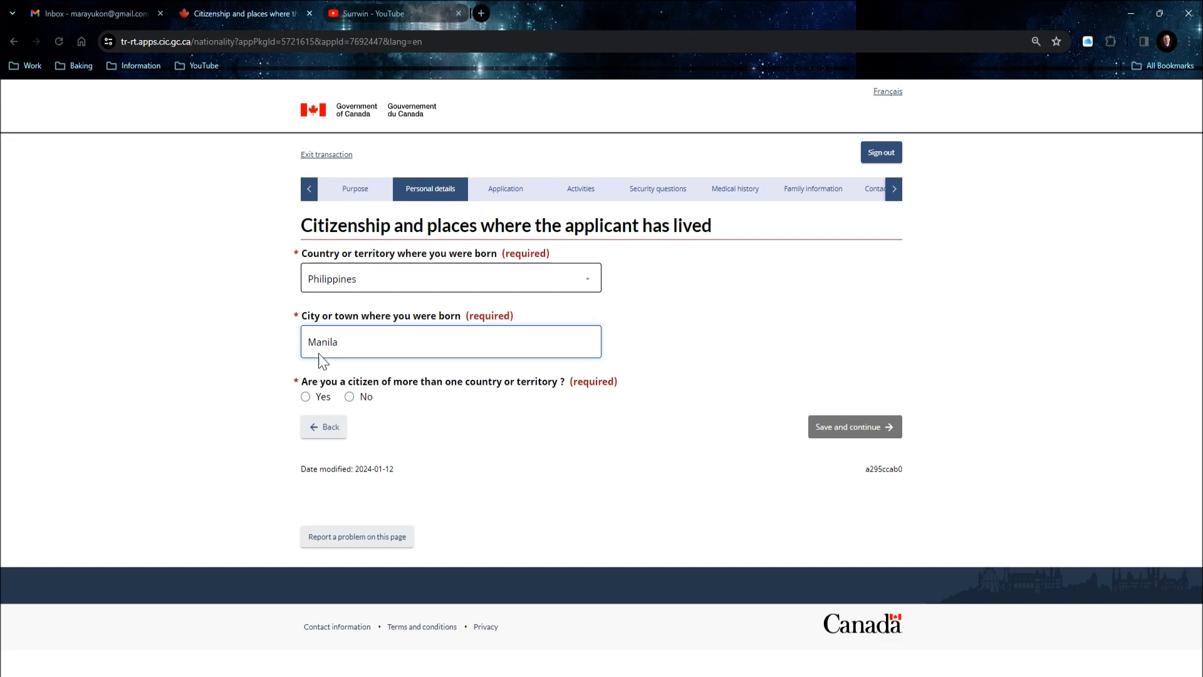
Declare single Philippine citizenship held since birth and save the page.
{"action": "left_click", "coordinate": [350, 397]}
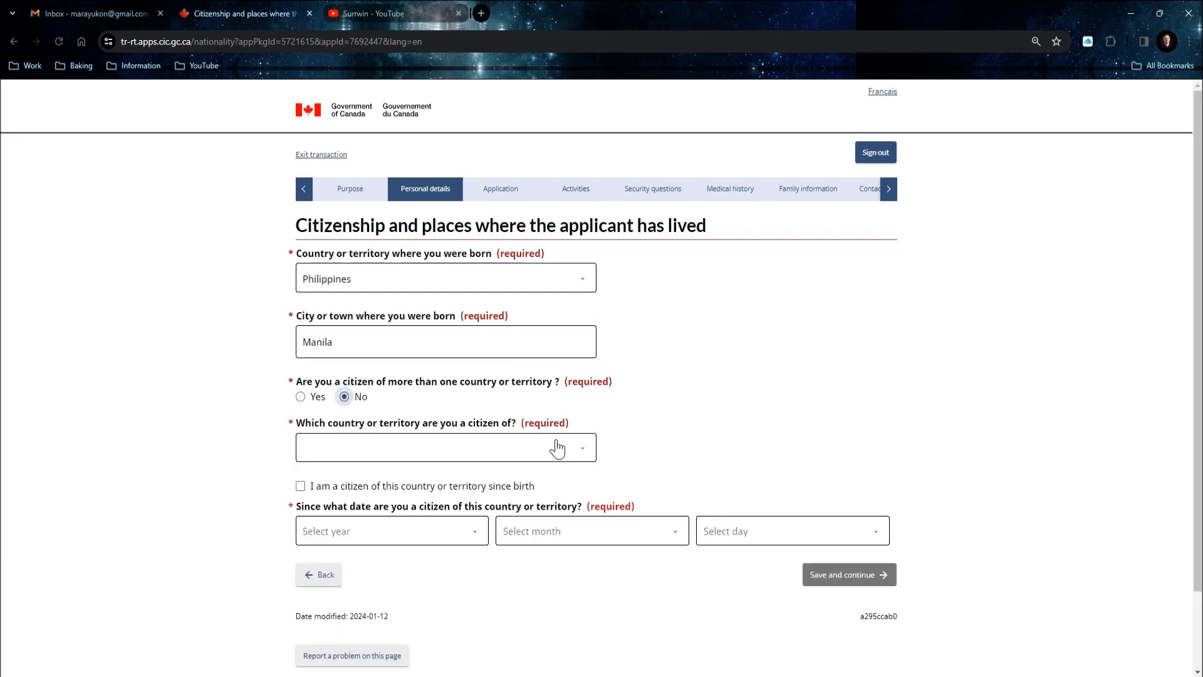
{"action": "left_click", "coordinate": [560, 449]}
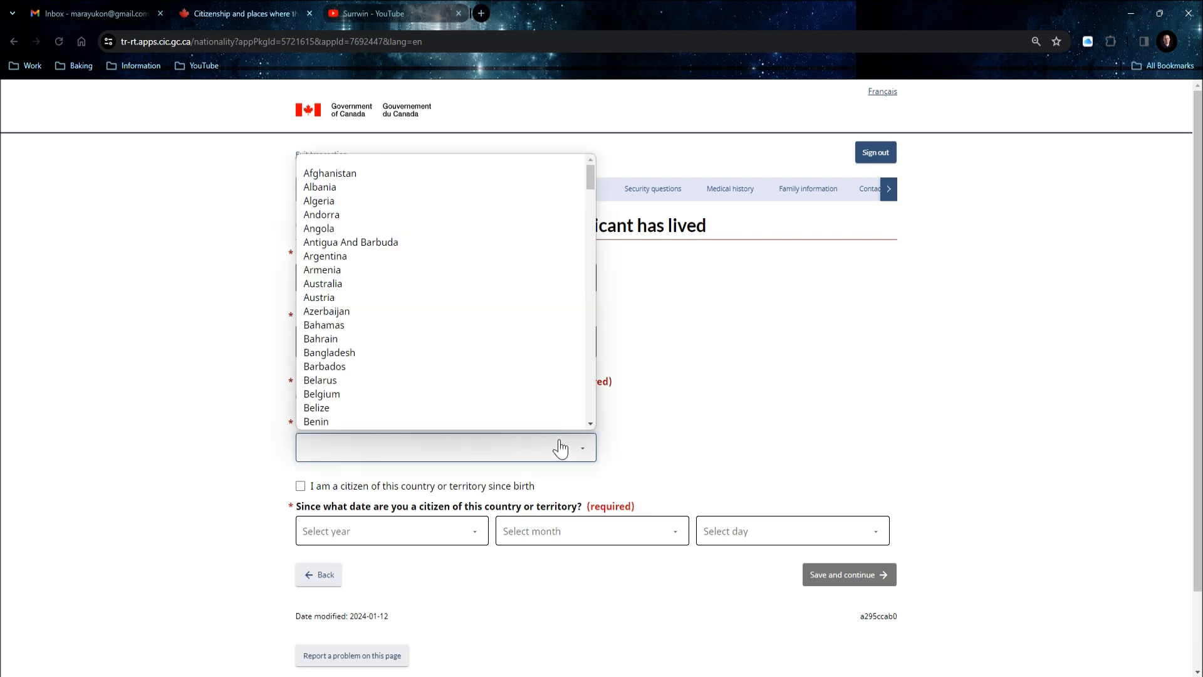
{"action": "left_click", "coordinate": [446, 308]}
{"action": "scroll", "coordinate": [446, 308], "scroll_direction": "down", "scroll_amount": 1}
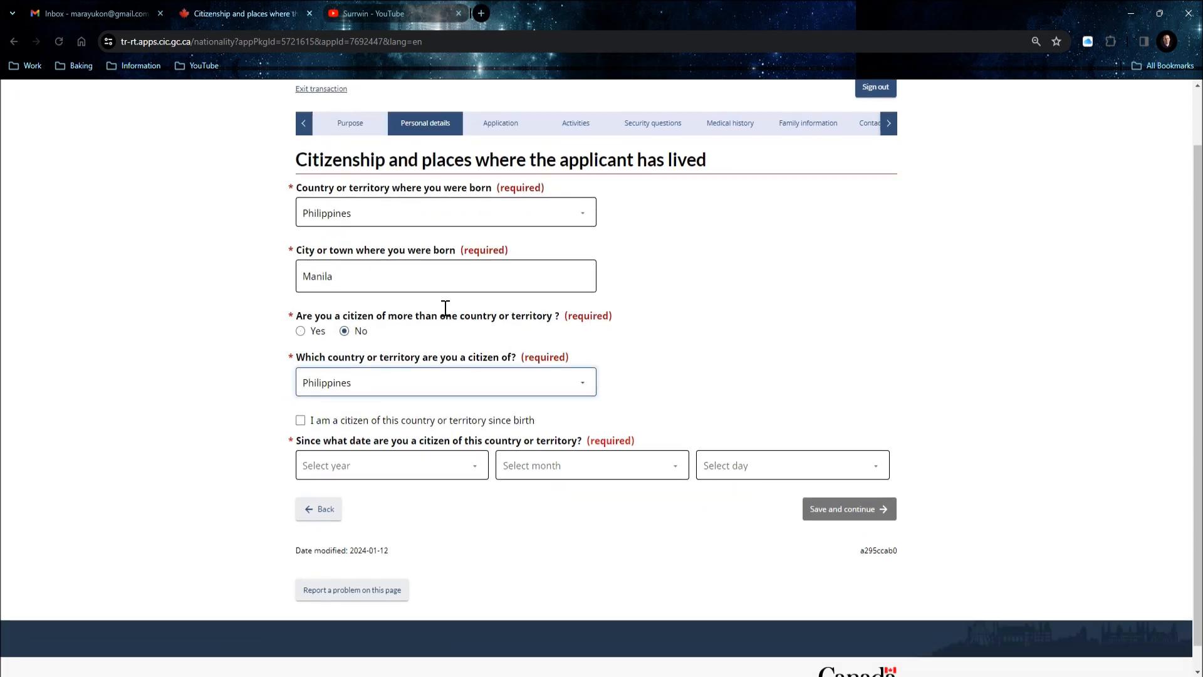
{"action": "left_click", "coordinate": [300, 421]}
{"action": "scroll", "coordinate": [854, 505], "scroll_direction": "down", "scroll_amount": 1}
{"action": "left_click", "coordinate": [821, 484]}
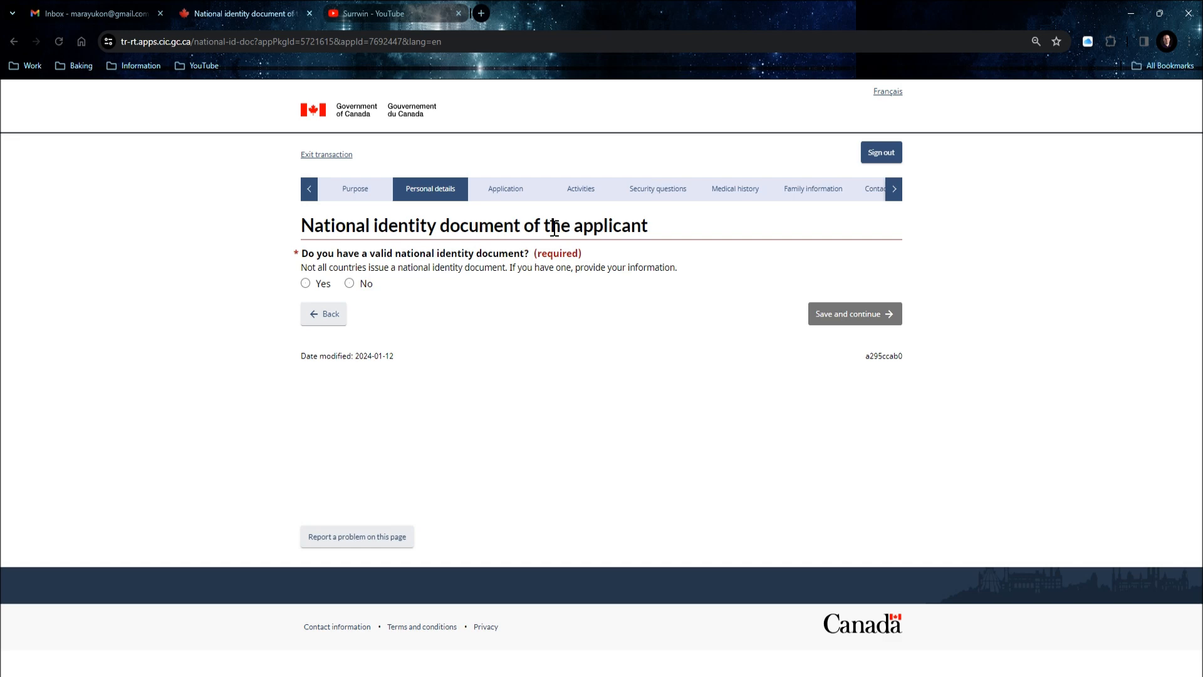
Answer No to having a national identity document and No to other names, saving each page.
{"action": "left_click", "coordinate": [308, 283]}
{"action": "scroll", "coordinate": [376, 301], "scroll_direction": "down", "scroll_amount": 2}
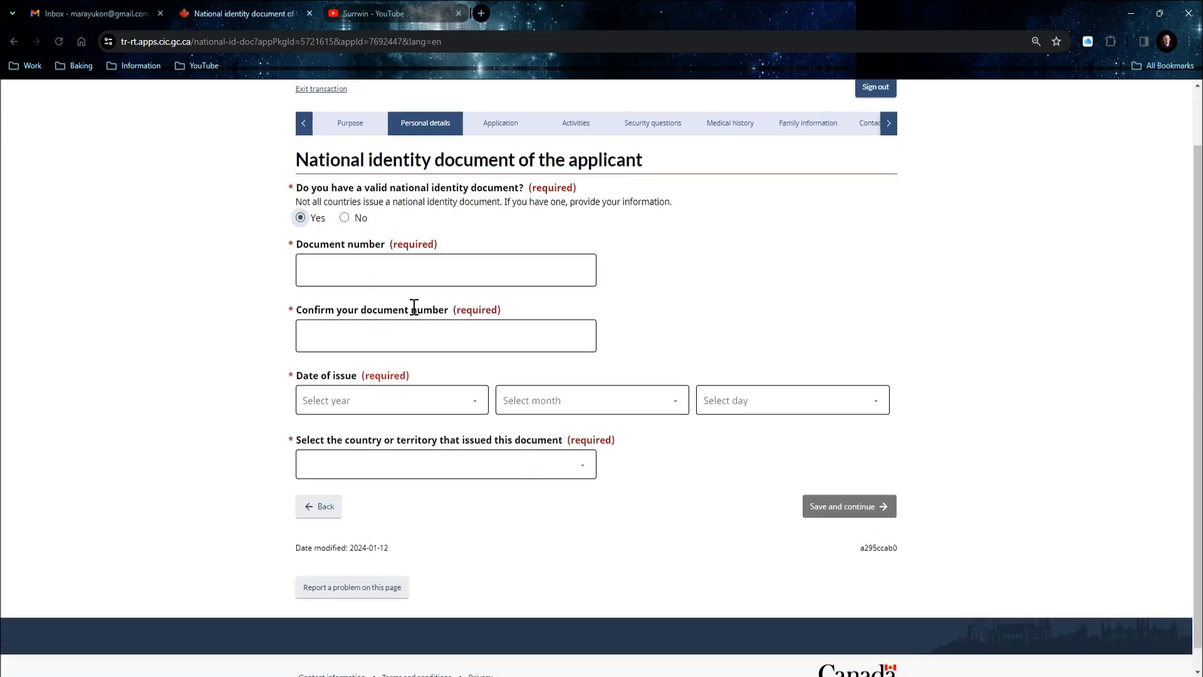
{"action": "scroll", "coordinate": [381, 242], "scroll_direction": "up", "scroll_amount": 1}
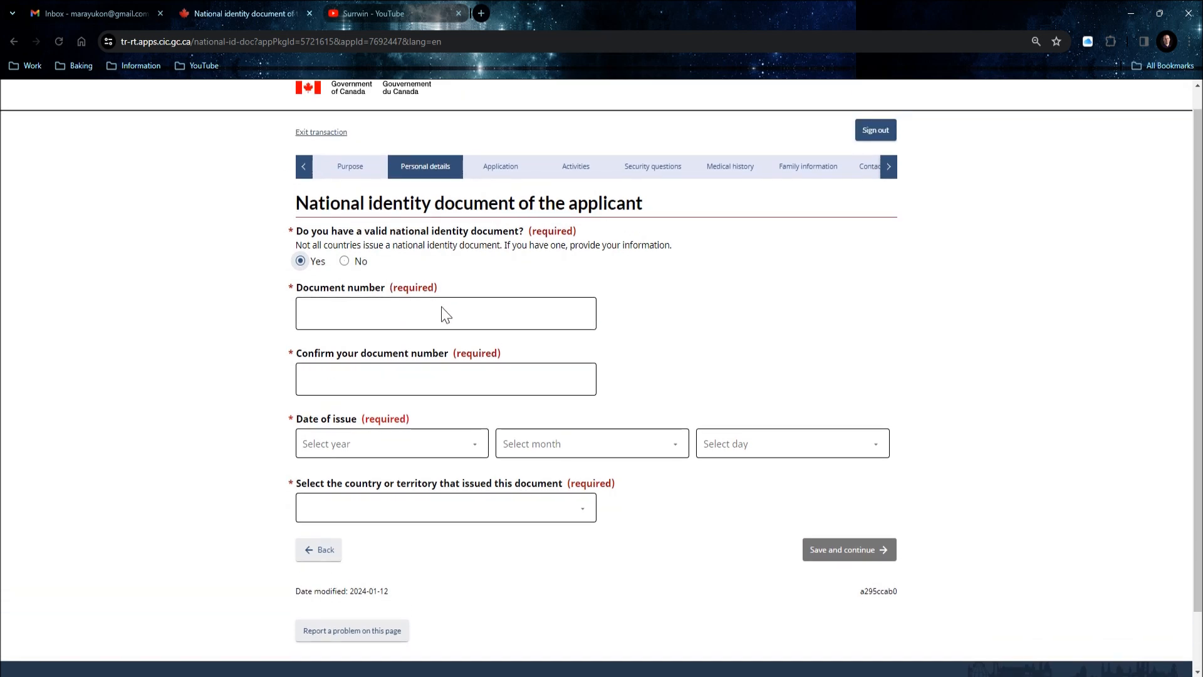
{"action": "scroll", "coordinate": [457, 309], "scroll_direction": "down", "scroll_amount": 1}
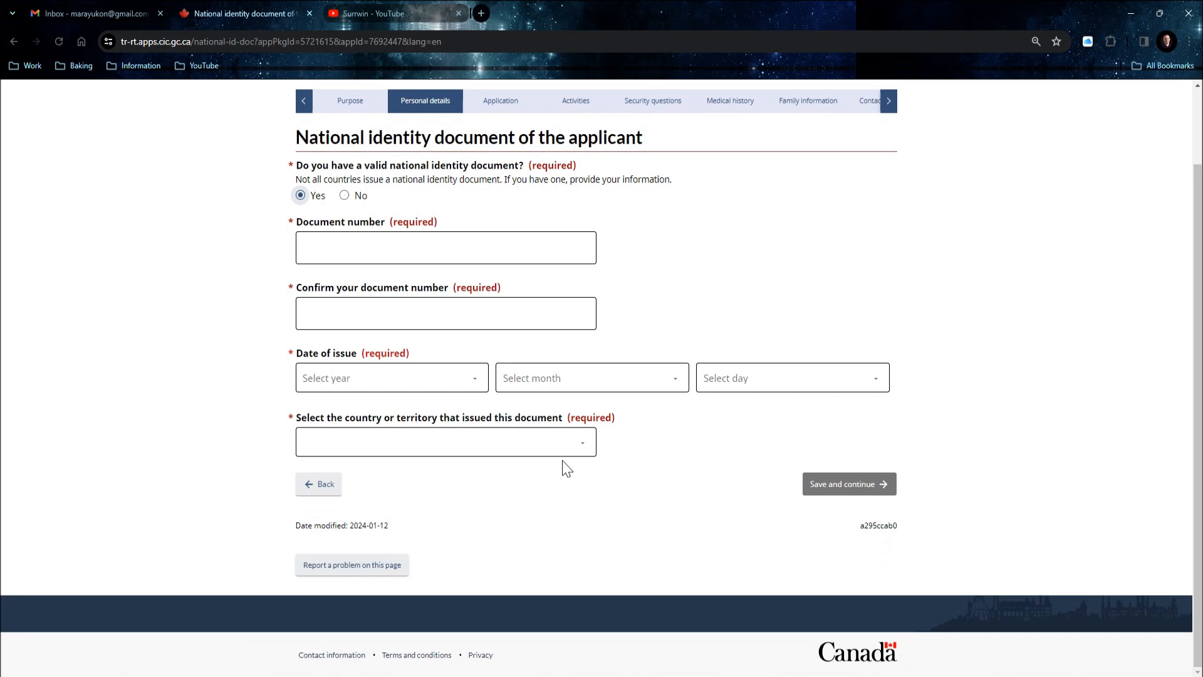
{"action": "left_click", "coordinate": [348, 196]}
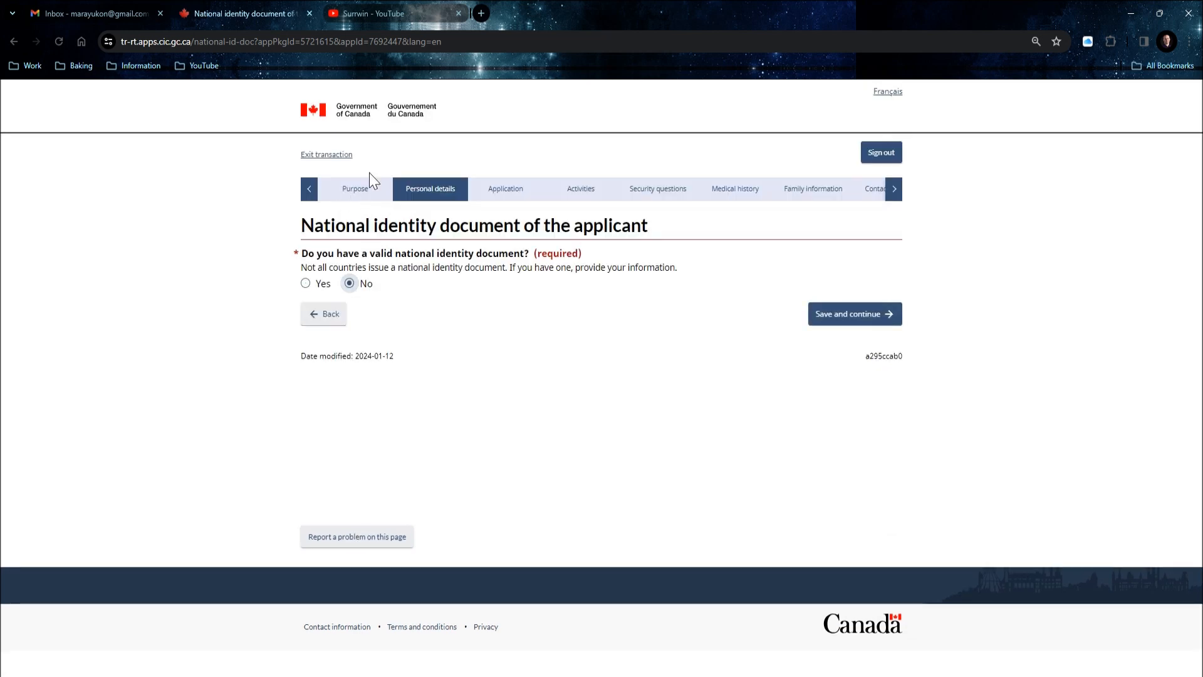
{"action": "left_click", "coordinate": [851, 317]}
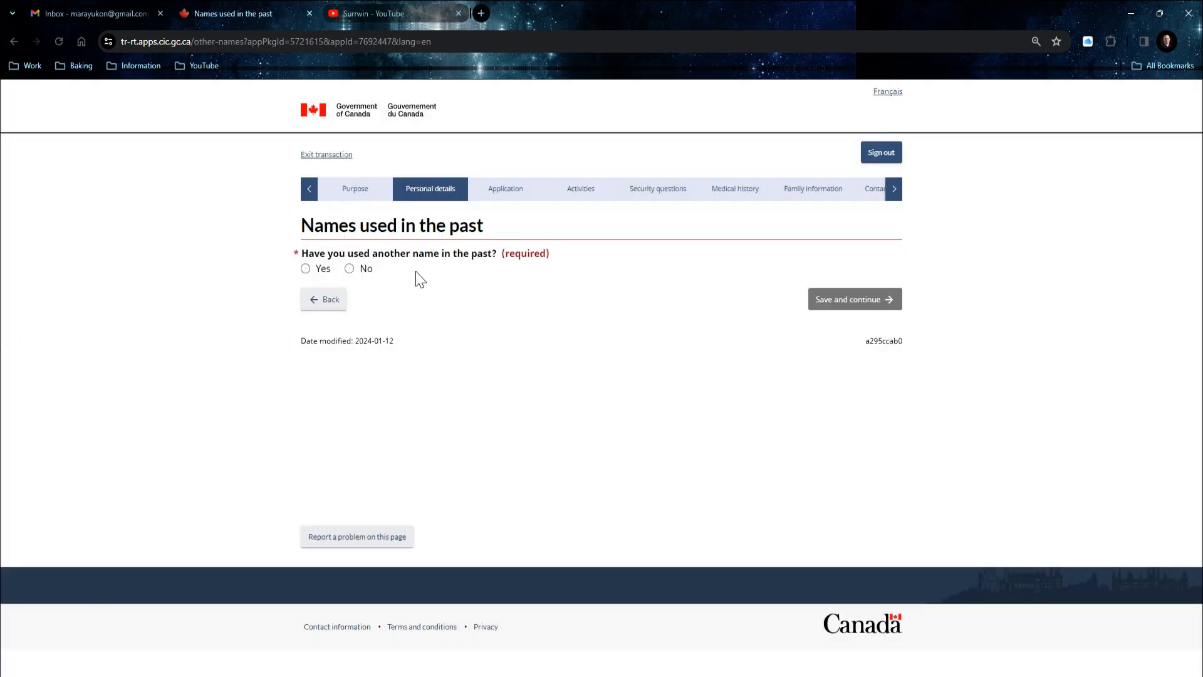
{"action": "left_click", "coordinate": [349, 268]}
{"action": "left_click", "coordinate": [885, 315]}
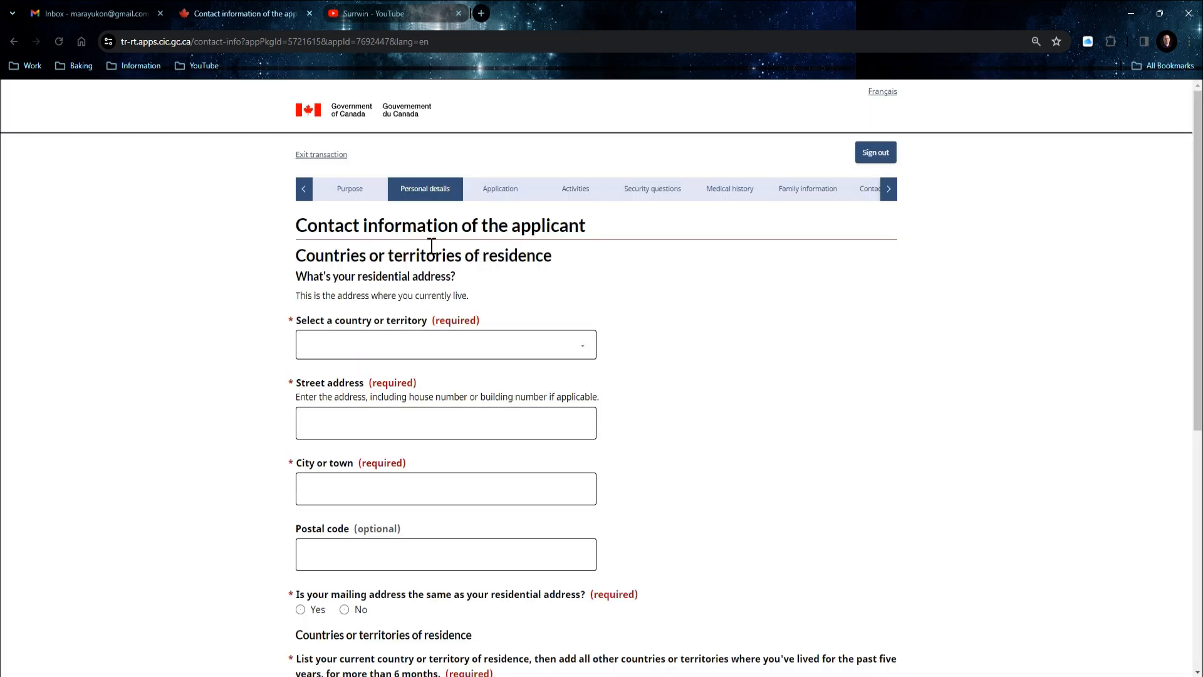
Enter the residential address in the Philippines, with street number 10.
{"action": "scroll", "coordinate": [431, 246], "scroll_direction": "down", "scroll_amount": 1}
{"action": "left_click", "coordinate": [379, 288]}
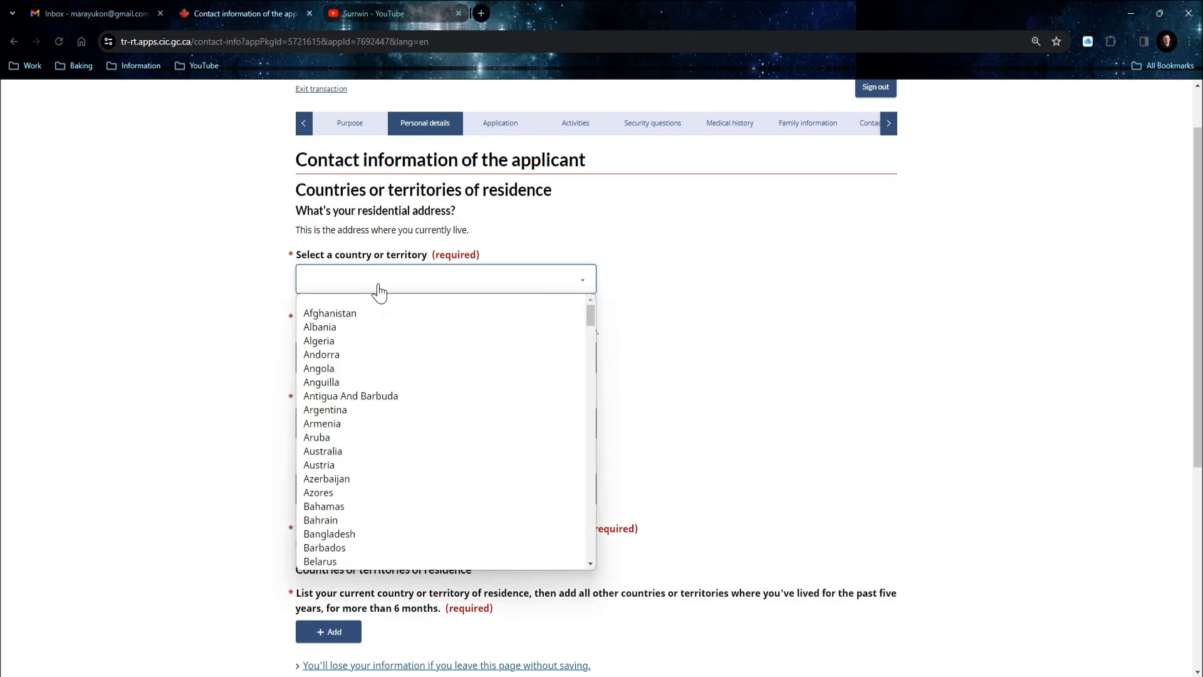
{"action": "type", "text": "ph"}
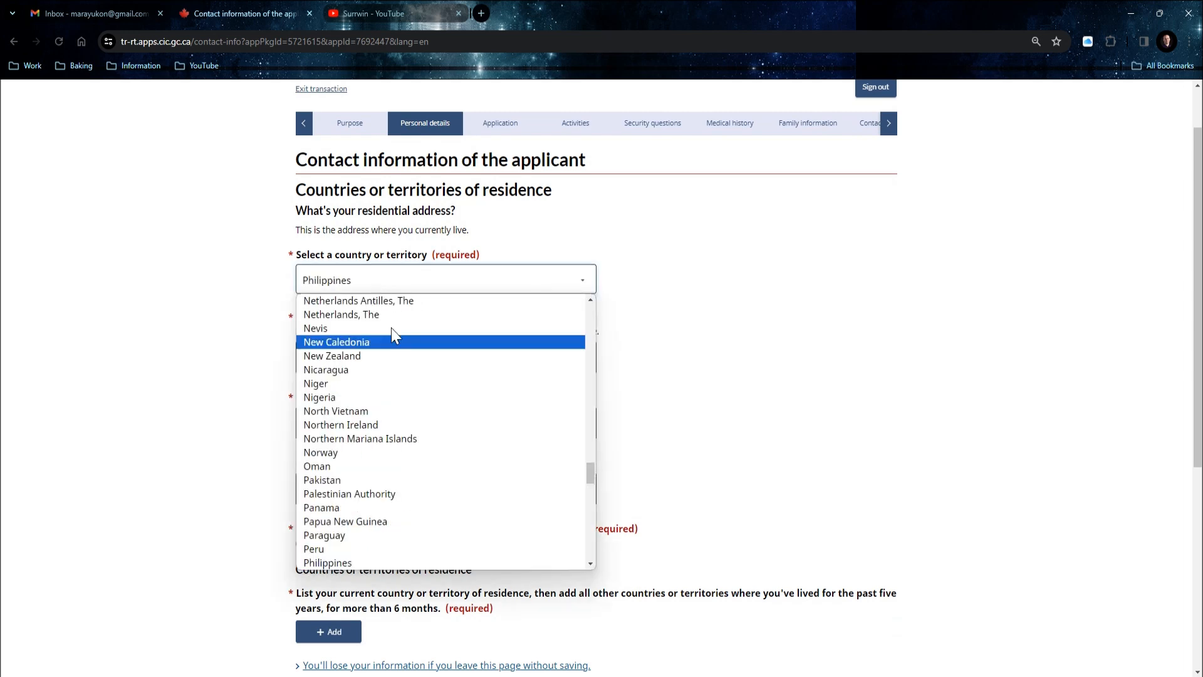
{"action": "left_click", "coordinate": [342, 564]}
{"action": "left_click", "coordinate": [358, 358]}
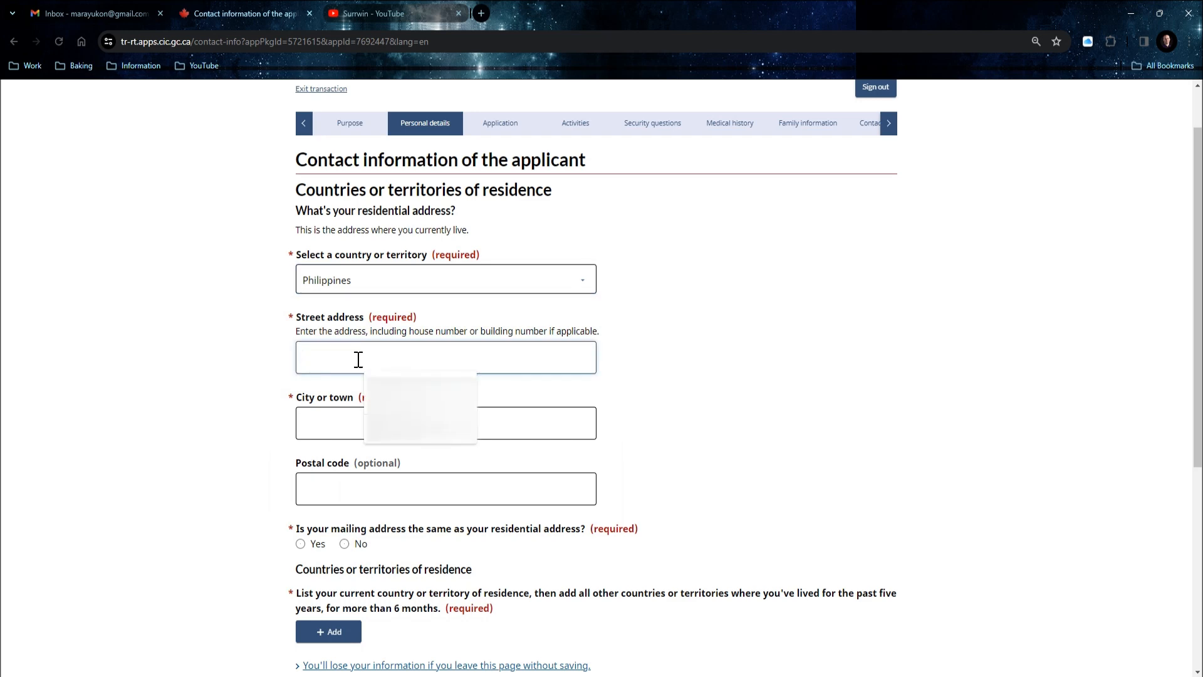
{"action": "type", "text": "10"}
{"action": "left_click", "coordinate": [344, 422]}
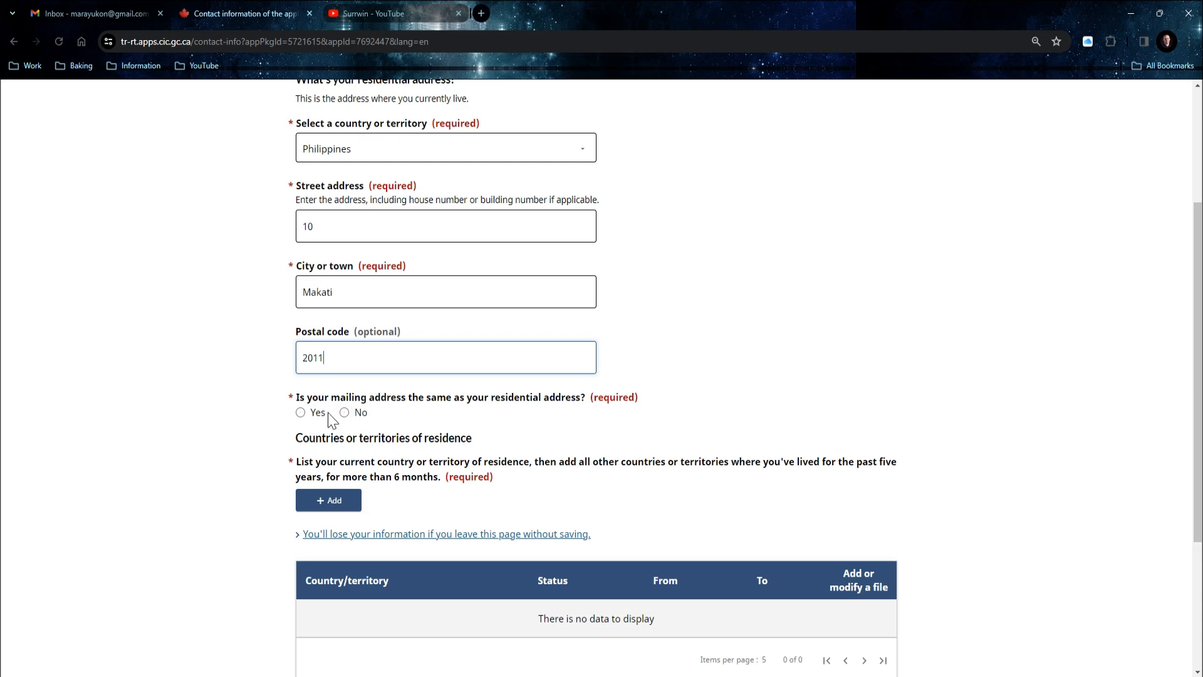
Confirm the mailing address is the same and start a new country-of-residence entry.
{"action": "left_click", "coordinate": [301, 413]}
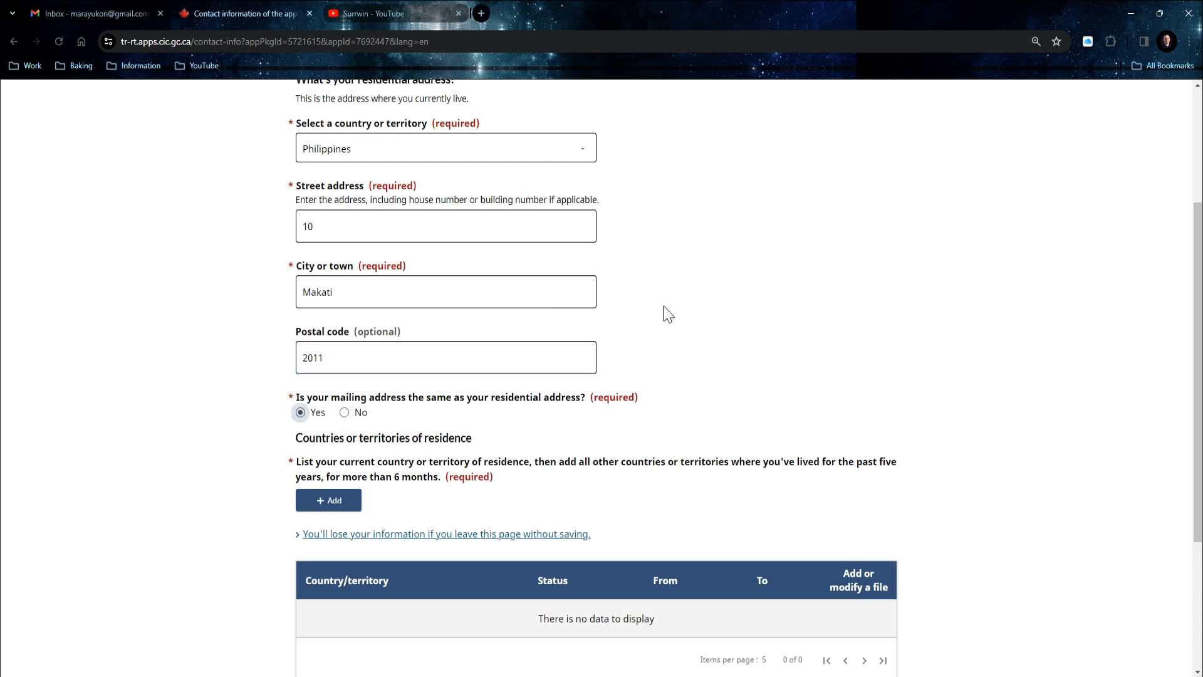
{"action": "scroll", "coordinate": [596, 301], "scroll_direction": "down", "scroll_amount": 2}
{"action": "scroll", "coordinate": [428, 426], "scroll_direction": "down", "scroll_amount": 1}
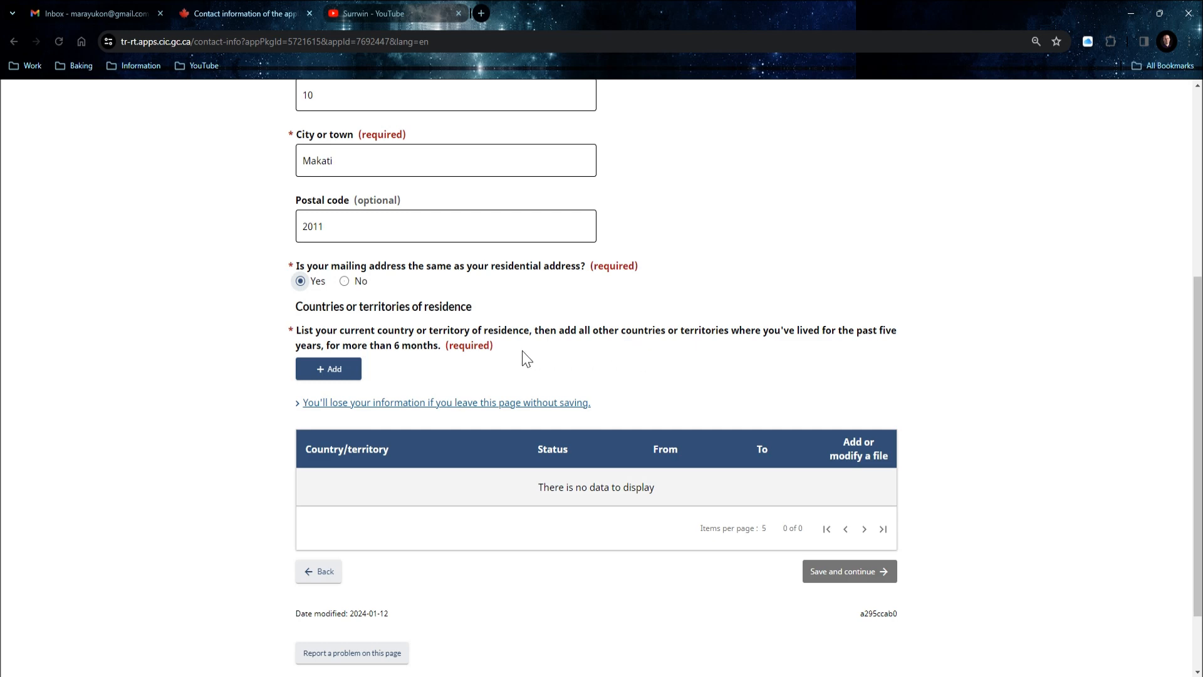
{"action": "left_click", "coordinate": [341, 379]}
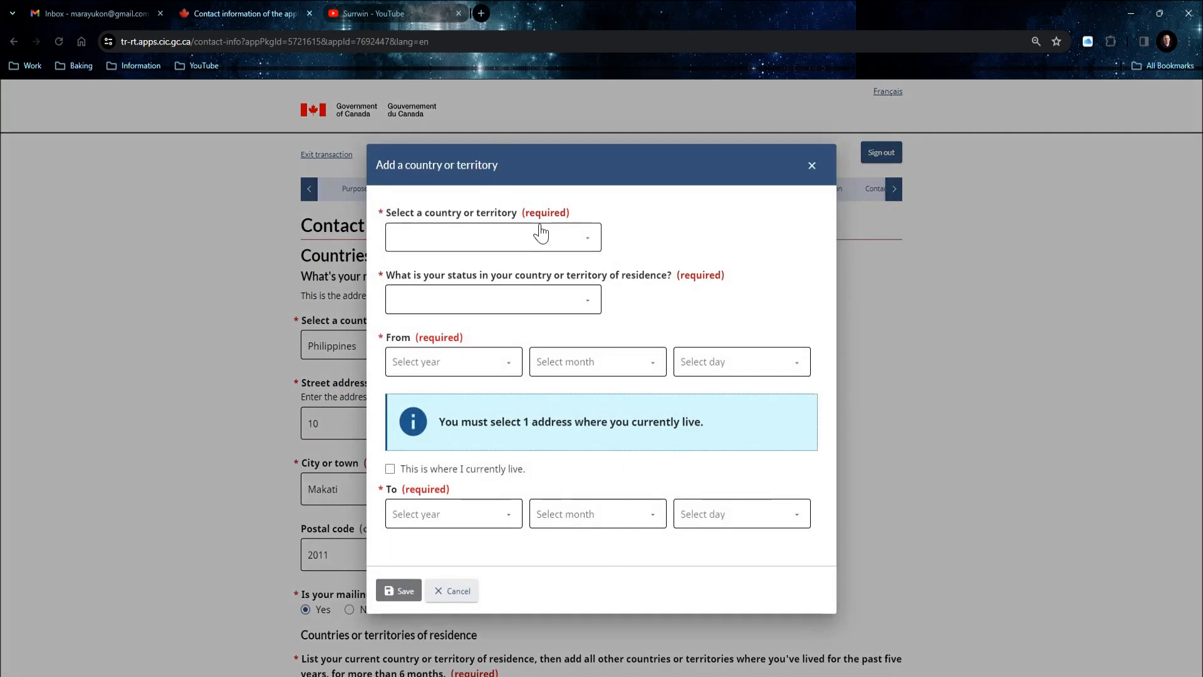
Add Philippines as residence with Citizen status from 20 November 1990, then save and continue.
{"action": "left_click", "coordinate": [542, 236]}
{"action": "type", "text": "ph"}
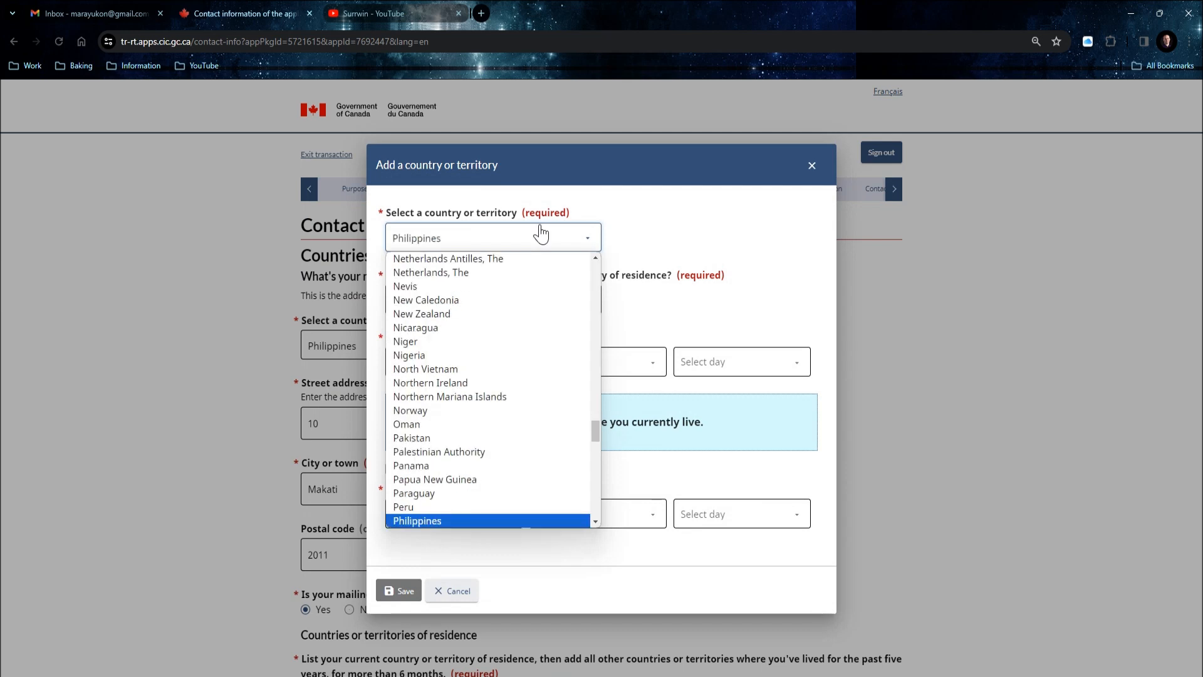
{"action": "left_click", "coordinate": [449, 520]}
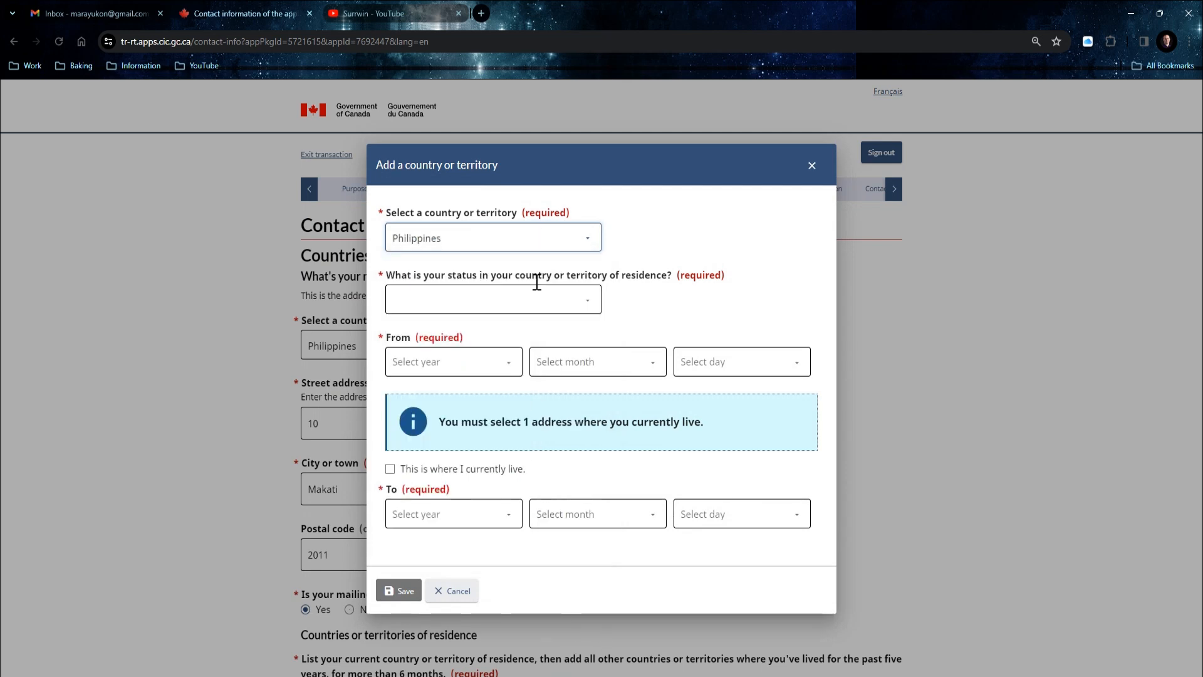
{"action": "left_click", "coordinate": [532, 304]}
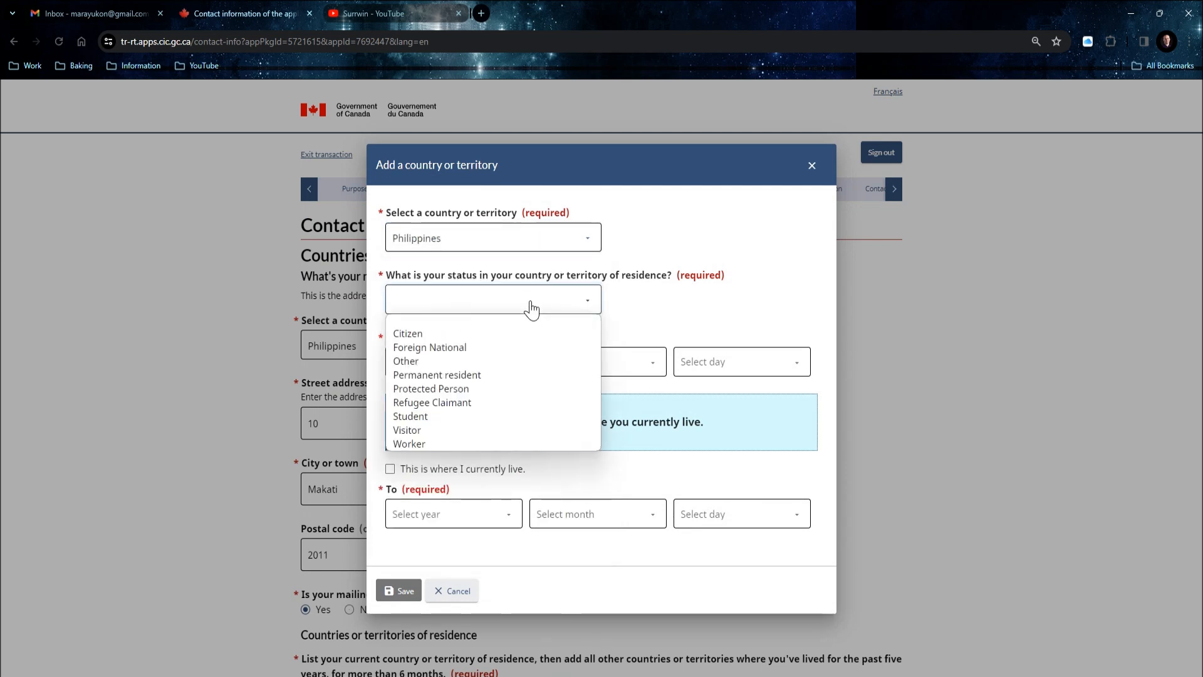
{"action": "left_click", "coordinate": [443, 331]}
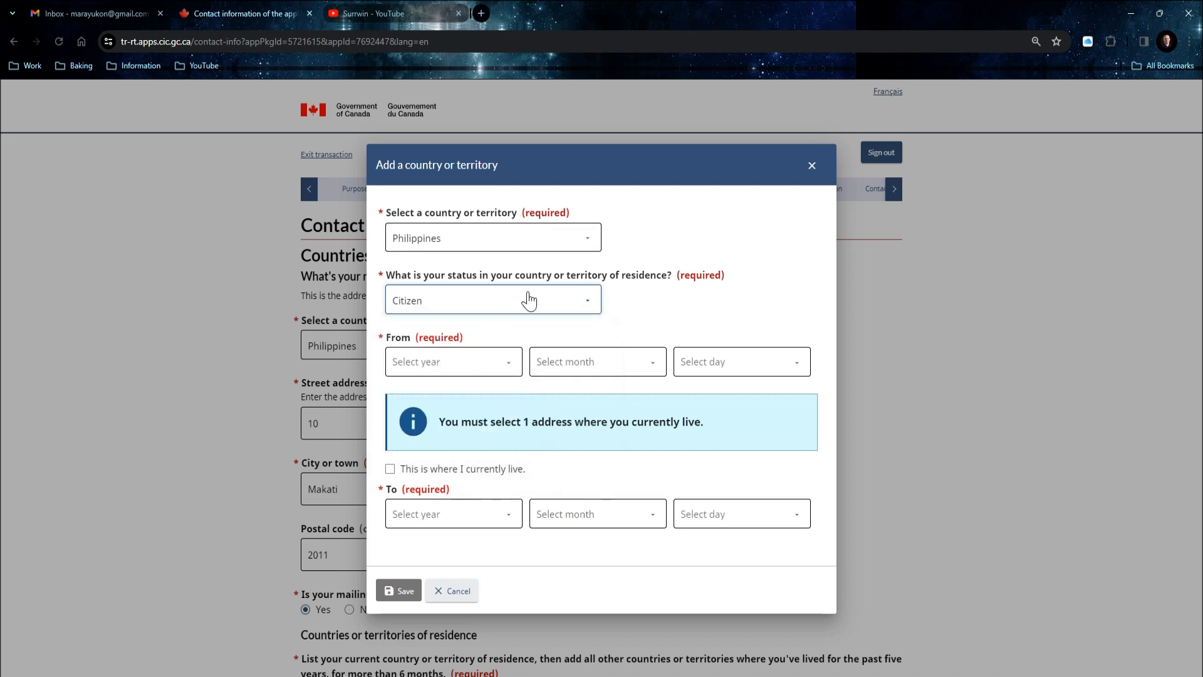
{"action": "left_click", "coordinate": [464, 370]}
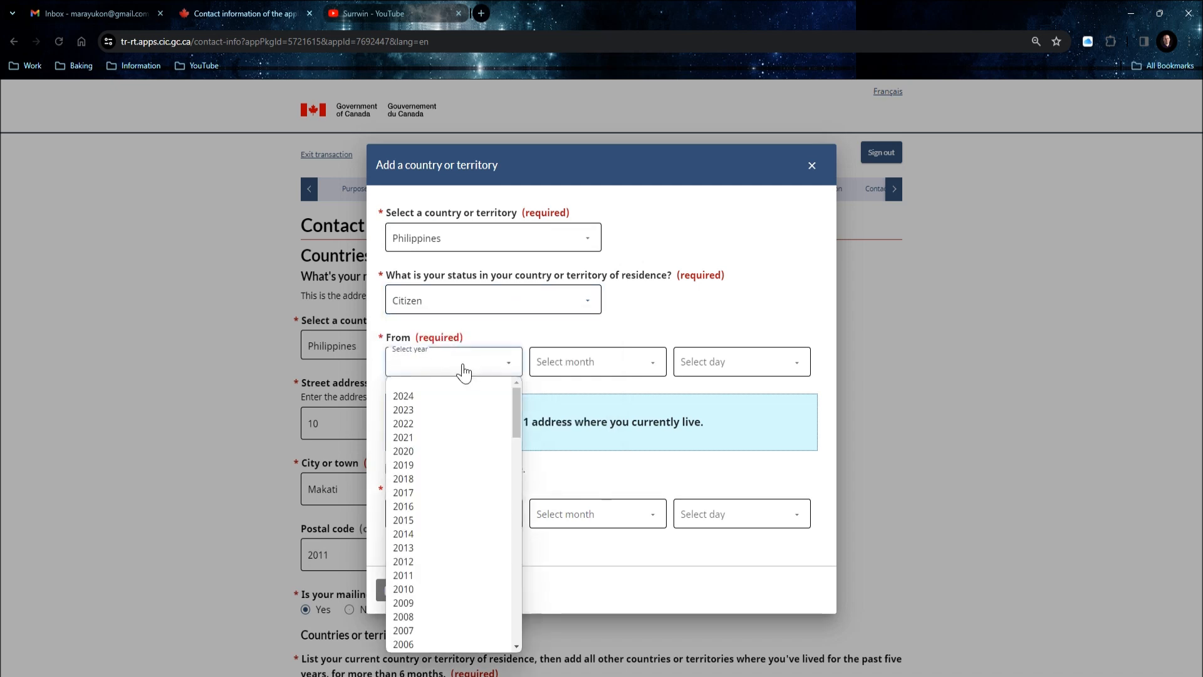
{"action": "left_click", "coordinate": [624, 329]}
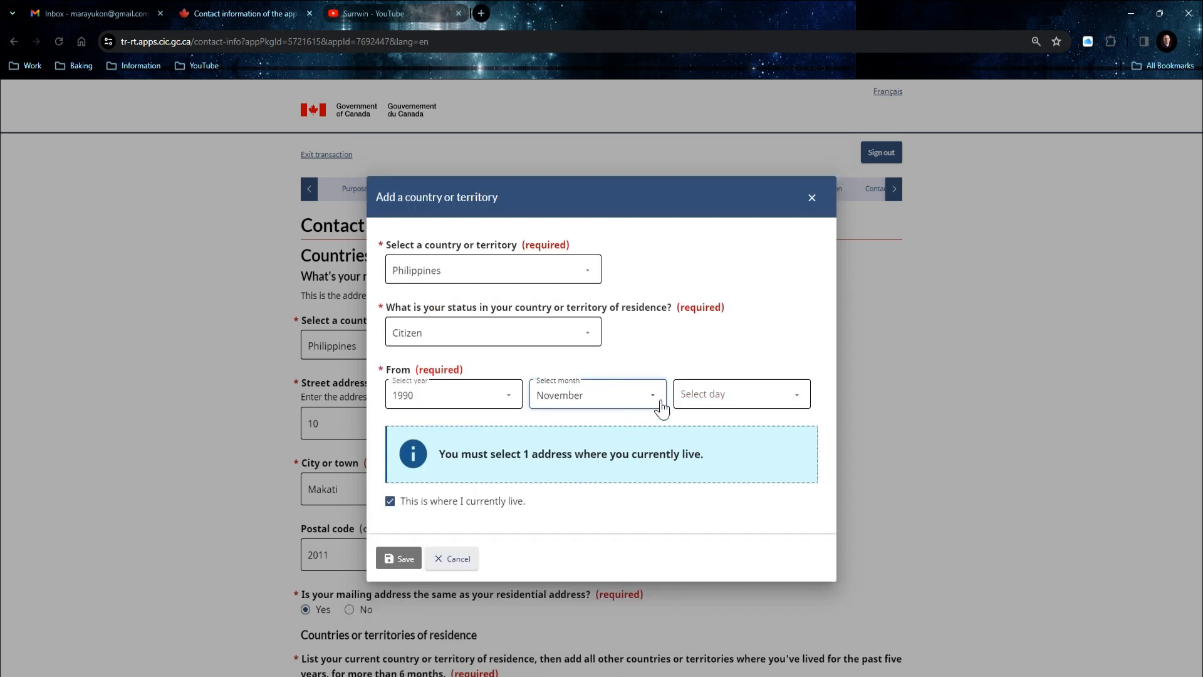
{"action": "left_click", "coordinate": [707, 395]}
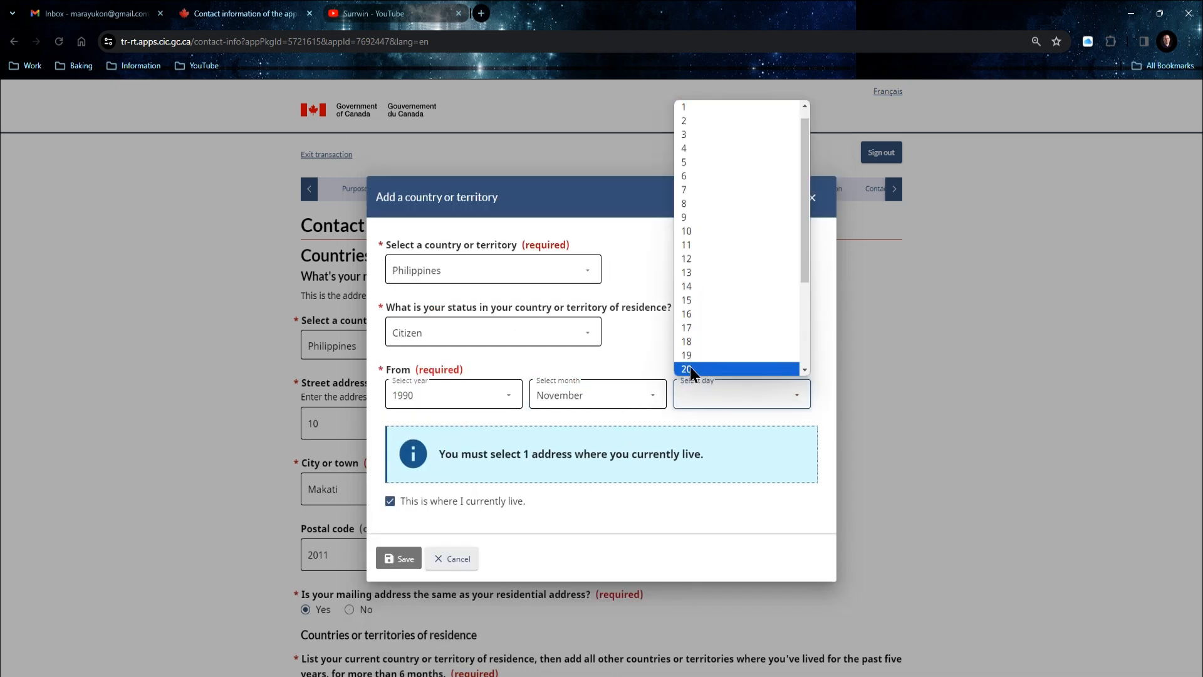
{"action": "left_click", "coordinate": [690, 368]}
{"action": "left_click", "coordinate": [404, 557]}
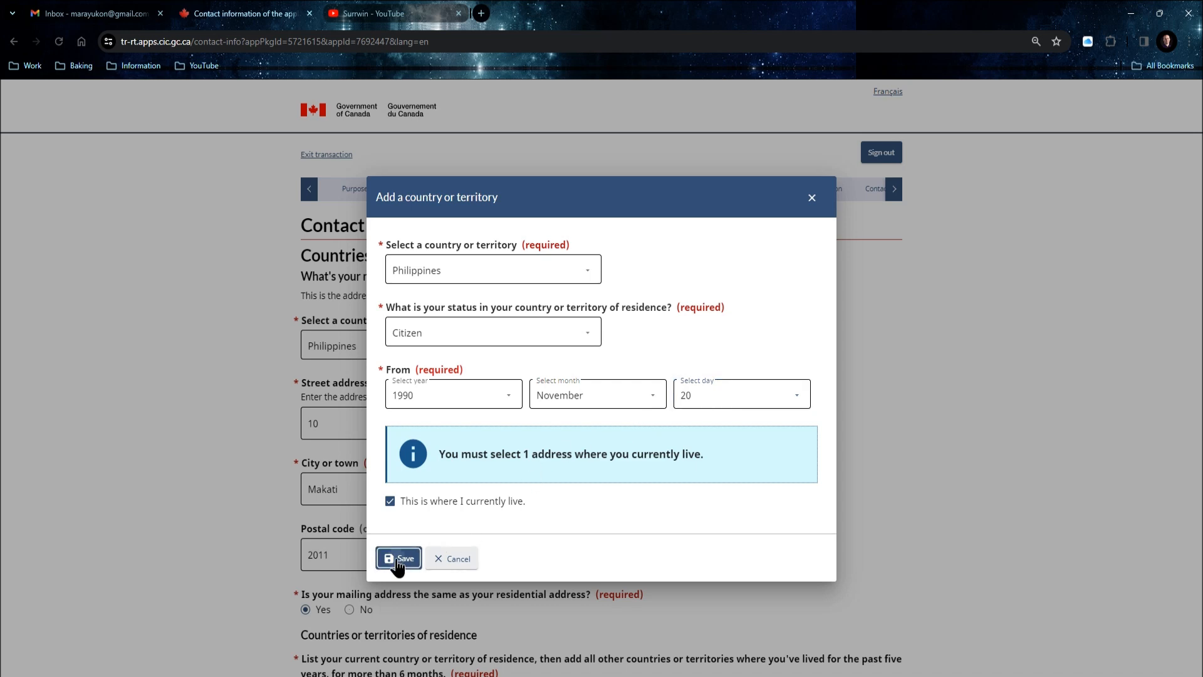
{"action": "left_click", "coordinate": [841, 549]}
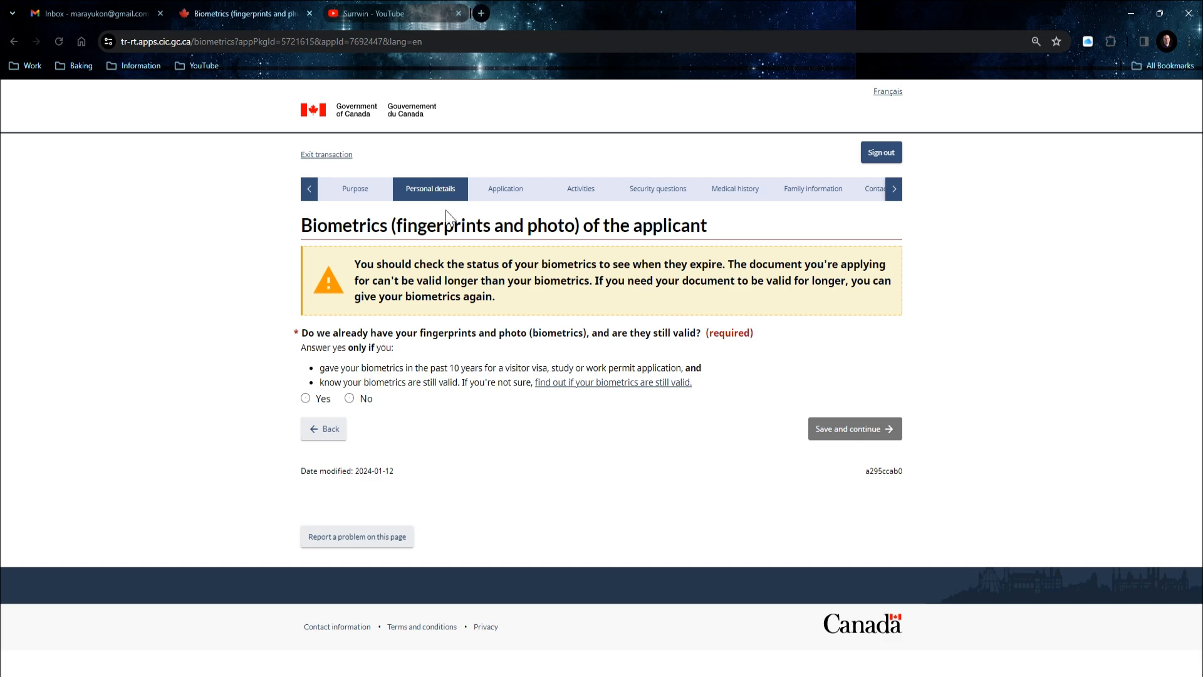
Answer No to having valid biometrics on file and save the page.
{"action": "left_click", "coordinate": [305, 398]}
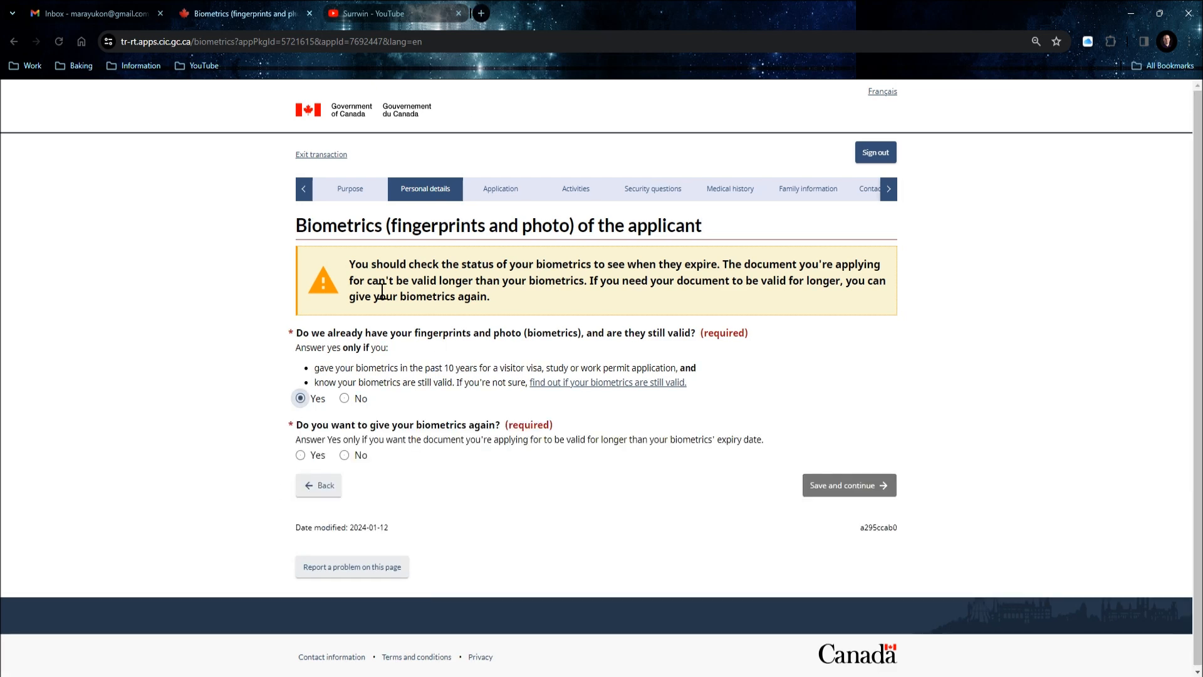
{"action": "left_click", "coordinate": [344, 456]}
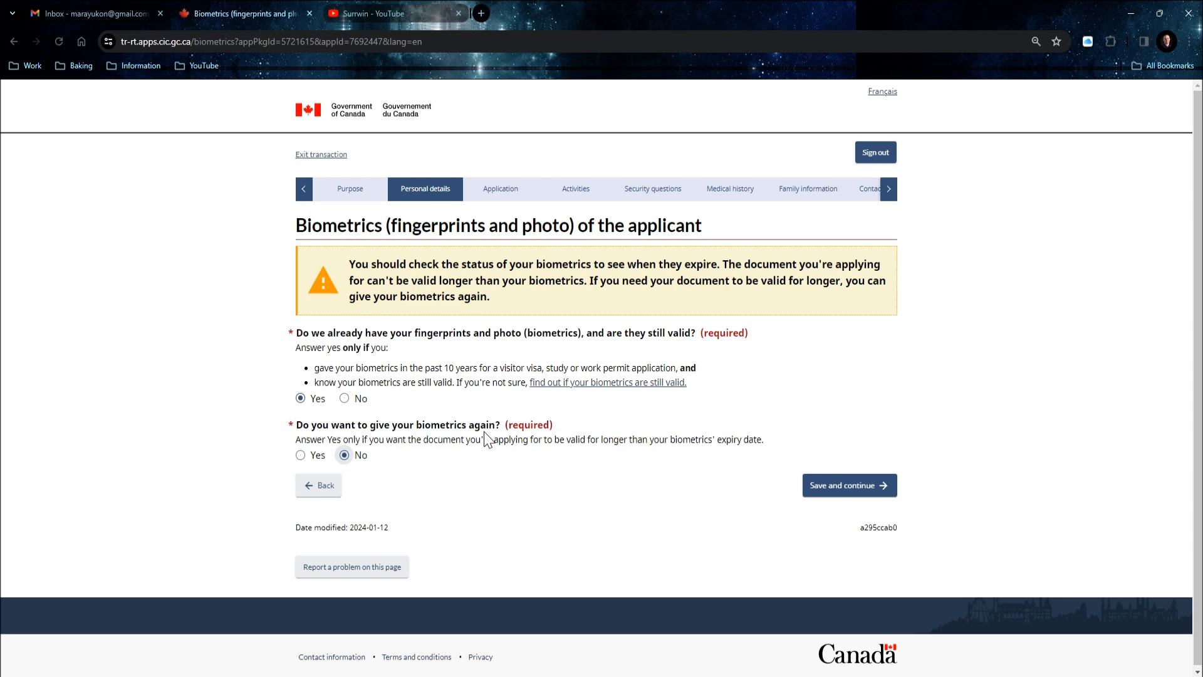
{"action": "left_click", "coordinate": [344, 398]}
{"action": "left_click", "coordinate": [344, 399]}
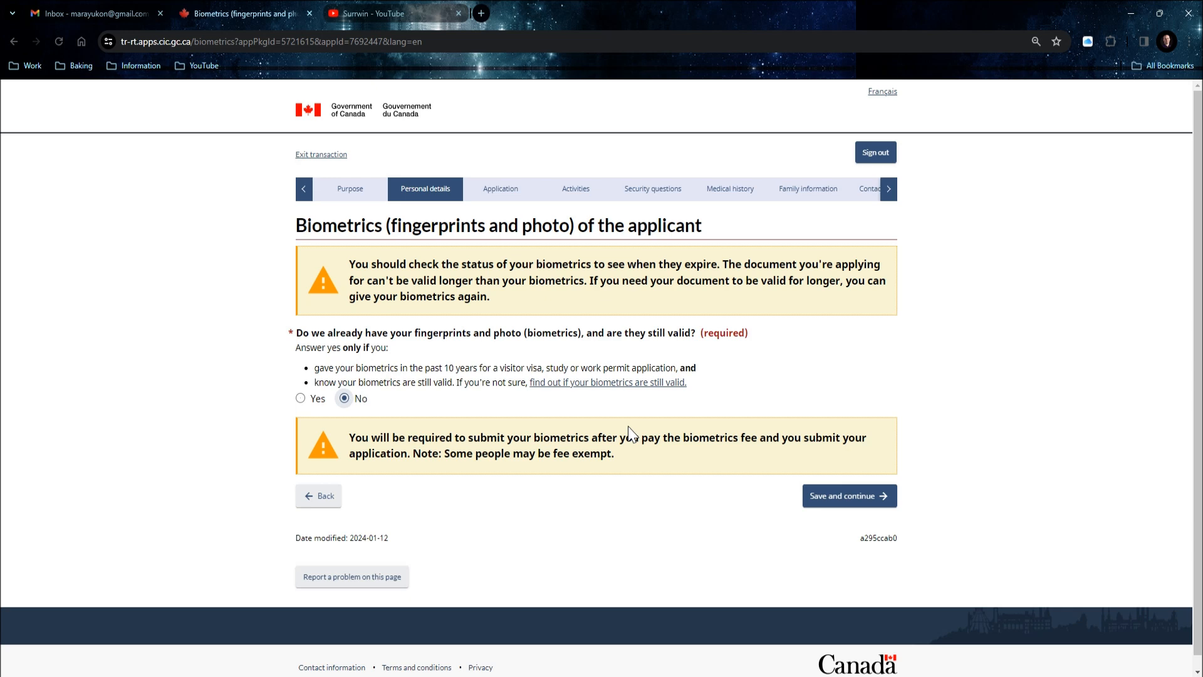
{"action": "left_click", "coordinate": [824, 493]}
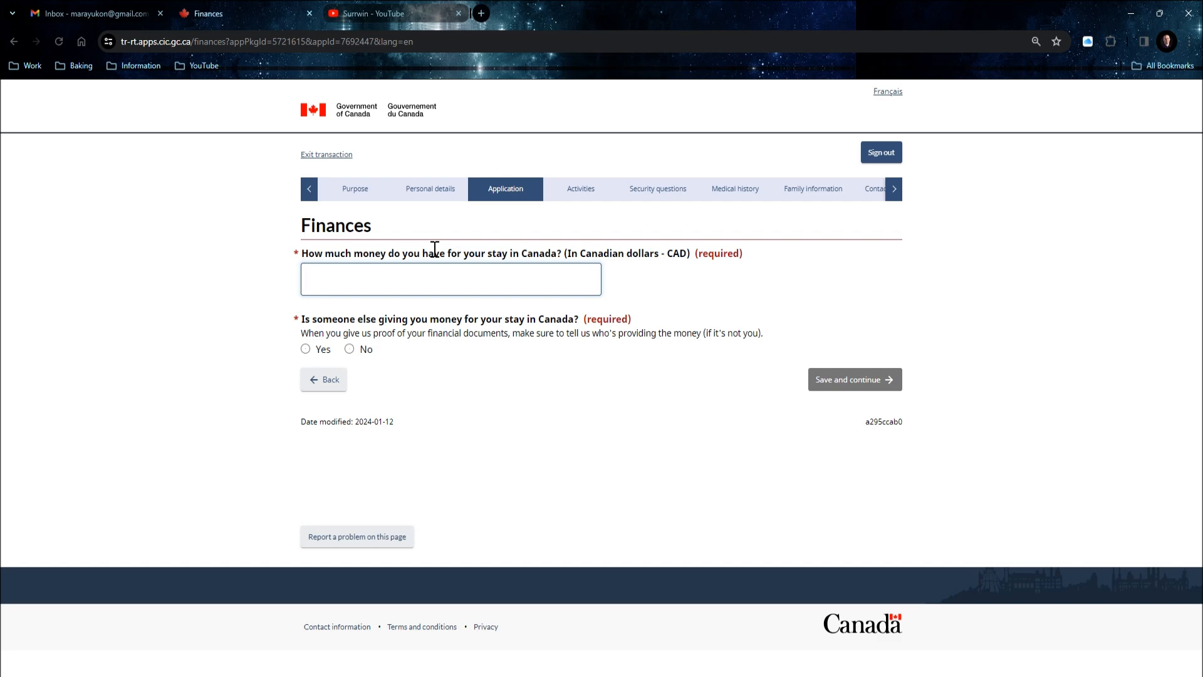
Complete the 20000 CAD funds amount, answer No to outside funding, and save.
{"action": "type", "text": "0000"}
{"action": "left_click", "coordinate": [310, 348]}
{"action": "left_click", "coordinate": [412, 408]}
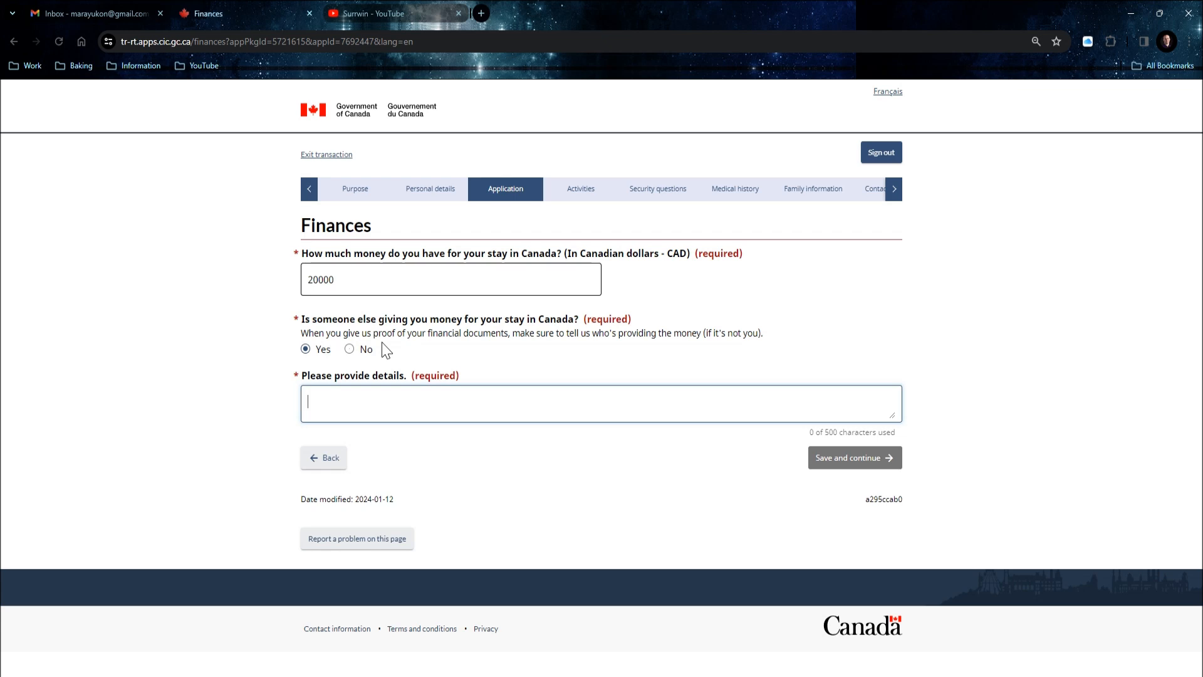
{"action": "left_click", "coordinate": [349, 349]}
{"action": "left_click", "coordinate": [840, 379]}
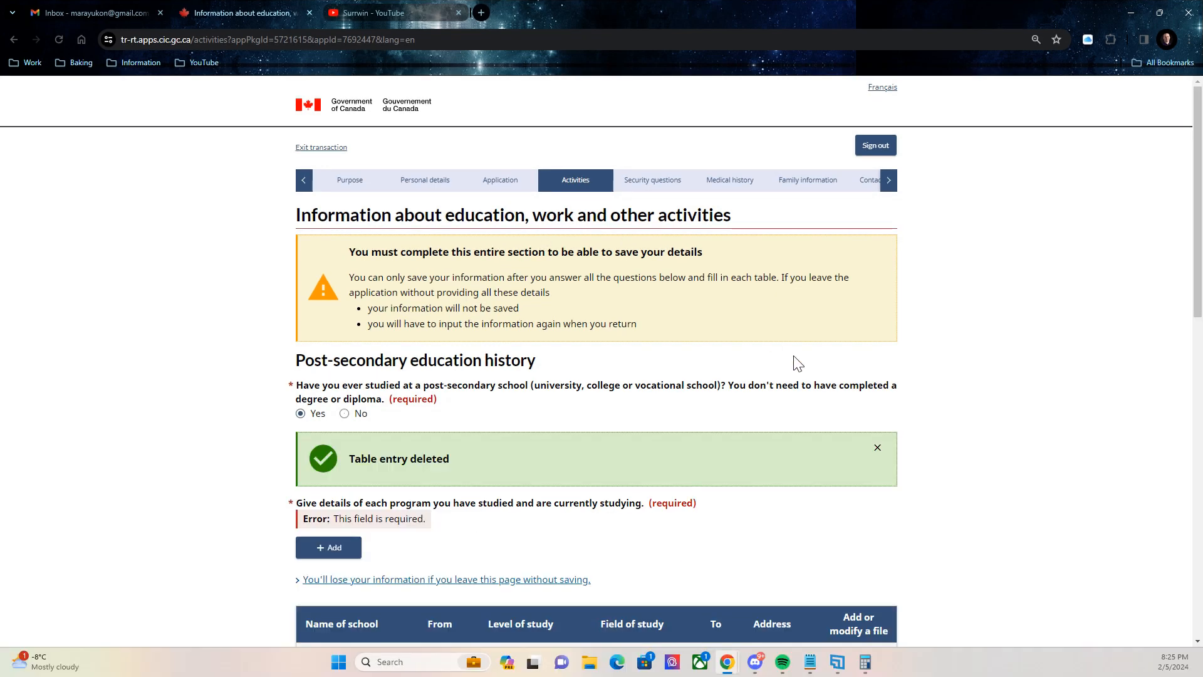
Dismiss the 'Table entry deleted' notice, answer Yes to post-secondary study, and start an education entry.
{"action": "left_click", "coordinate": [878, 448]}
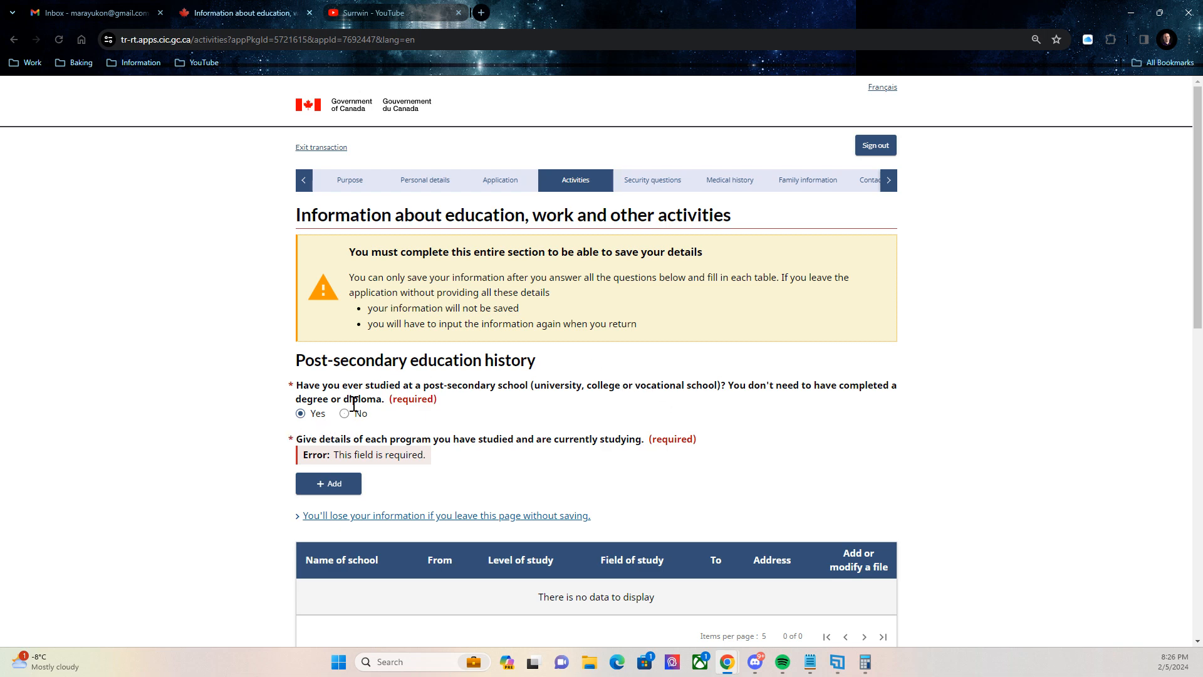
{"action": "left_click", "coordinate": [314, 413]}
{"action": "scroll", "coordinate": [404, 395], "scroll_direction": "down", "scroll_amount": 1}
{"action": "left_click", "coordinate": [319, 407]}
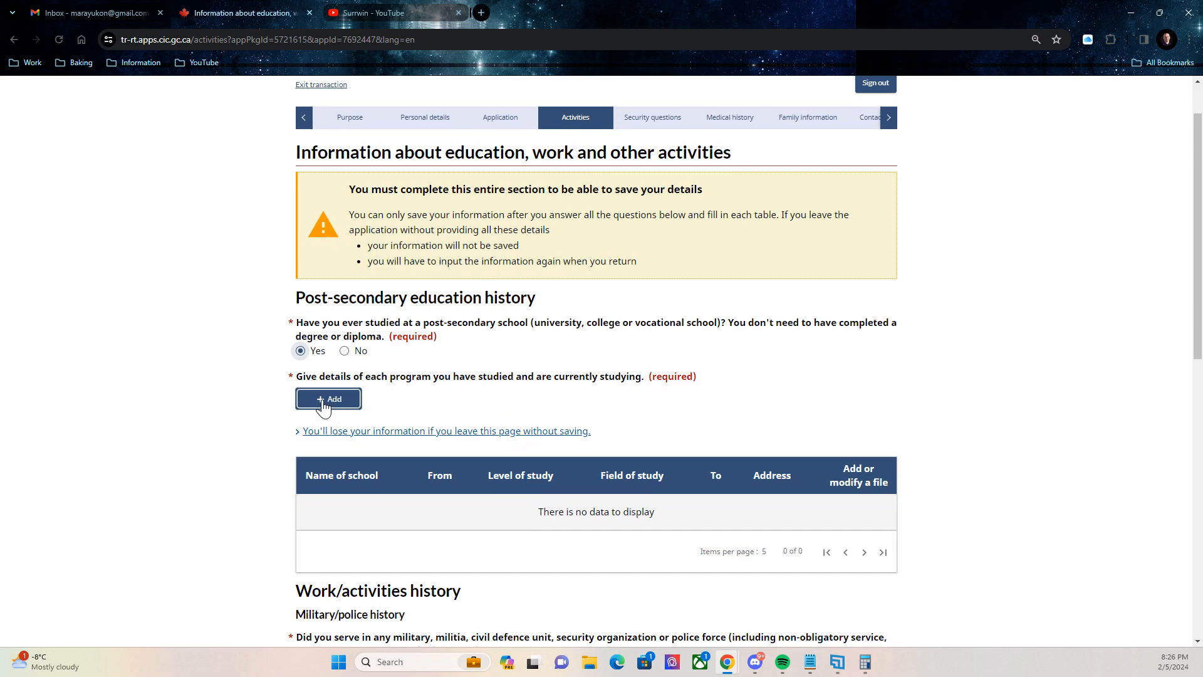
{"action": "left_click", "coordinate": [317, 403]}
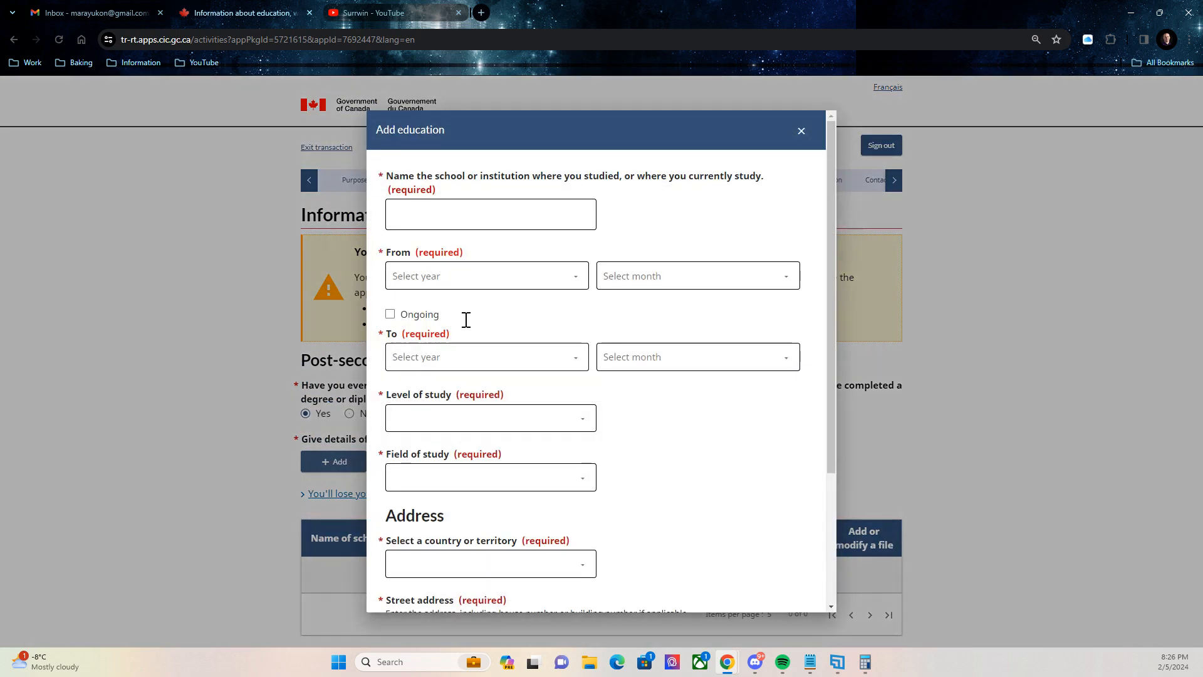
Save the FATIMA UNIVERSITY Bachelor's in Computing or IT, 2004-06 to 2008-04, and answer military service.
{"action": "left_click", "coordinate": [486, 215]}
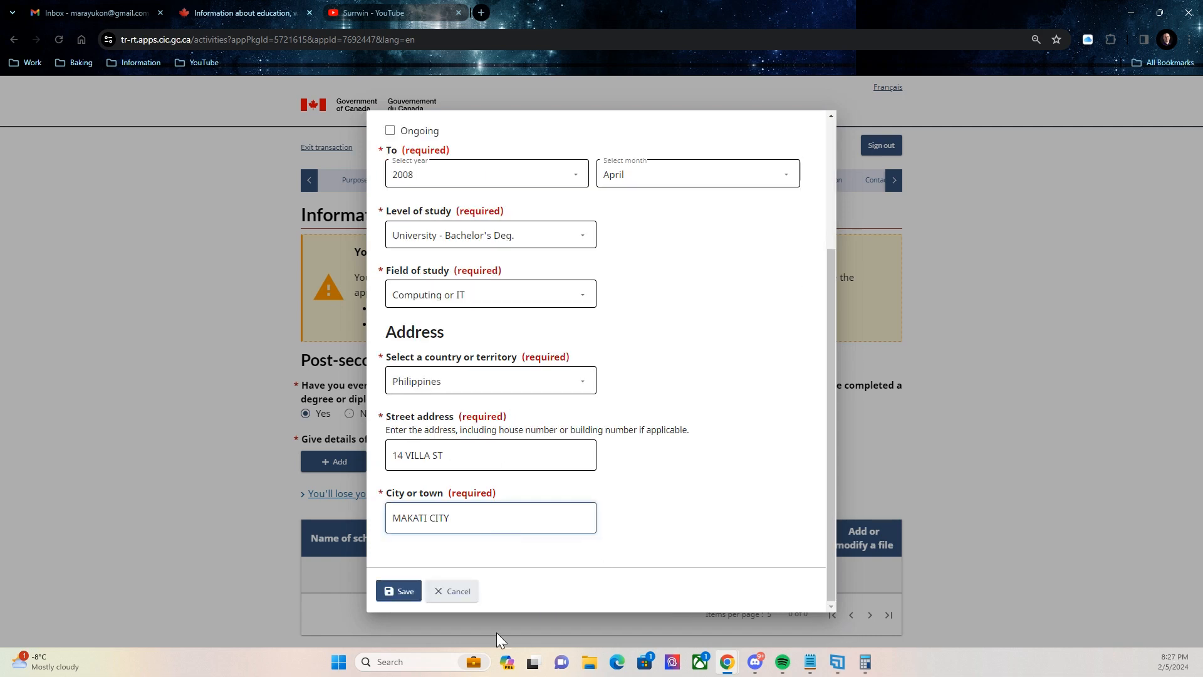
{"action": "left_click", "coordinate": [395, 588]}
{"action": "scroll", "coordinate": [414, 363], "scroll_direction": "down", "scroll_amount": 2}
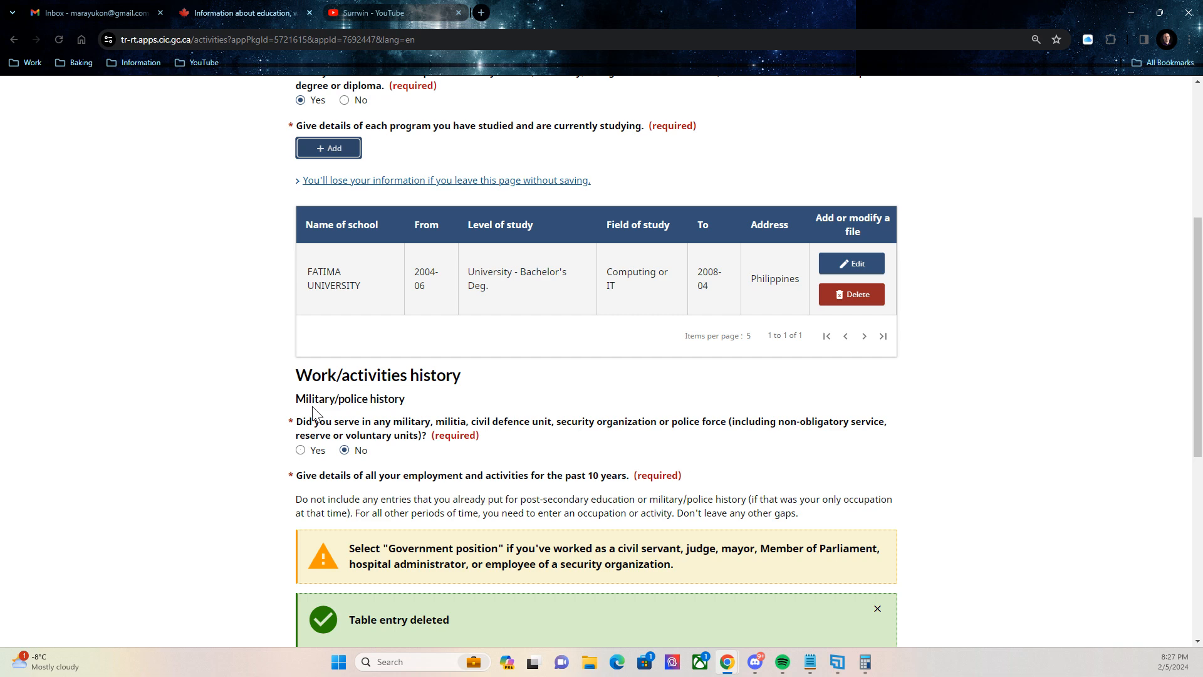
{"action": "left_click", "coordinate": [301, 449]}
Set military service to No and close a first work details form without saving.
{"action": "scroll", "coordinate": [520, 437], "scroll_direction": "down", "scroll_amount": 2}
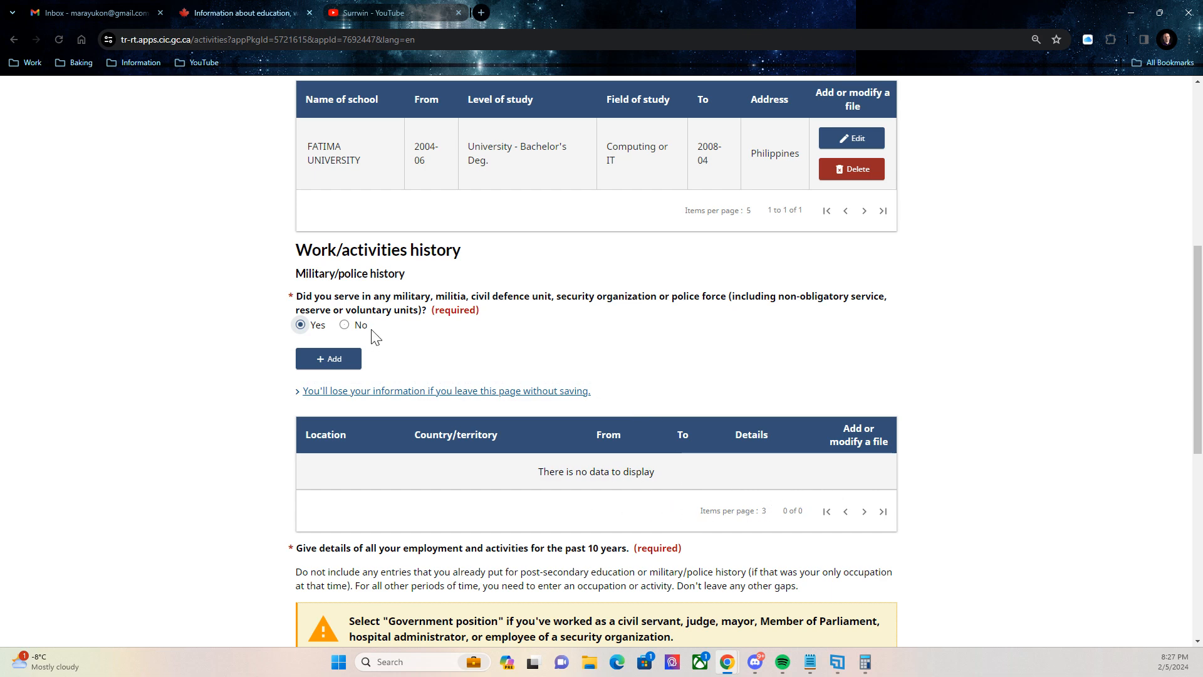
{"action": "left_click", "coordinate": [346, 325]}
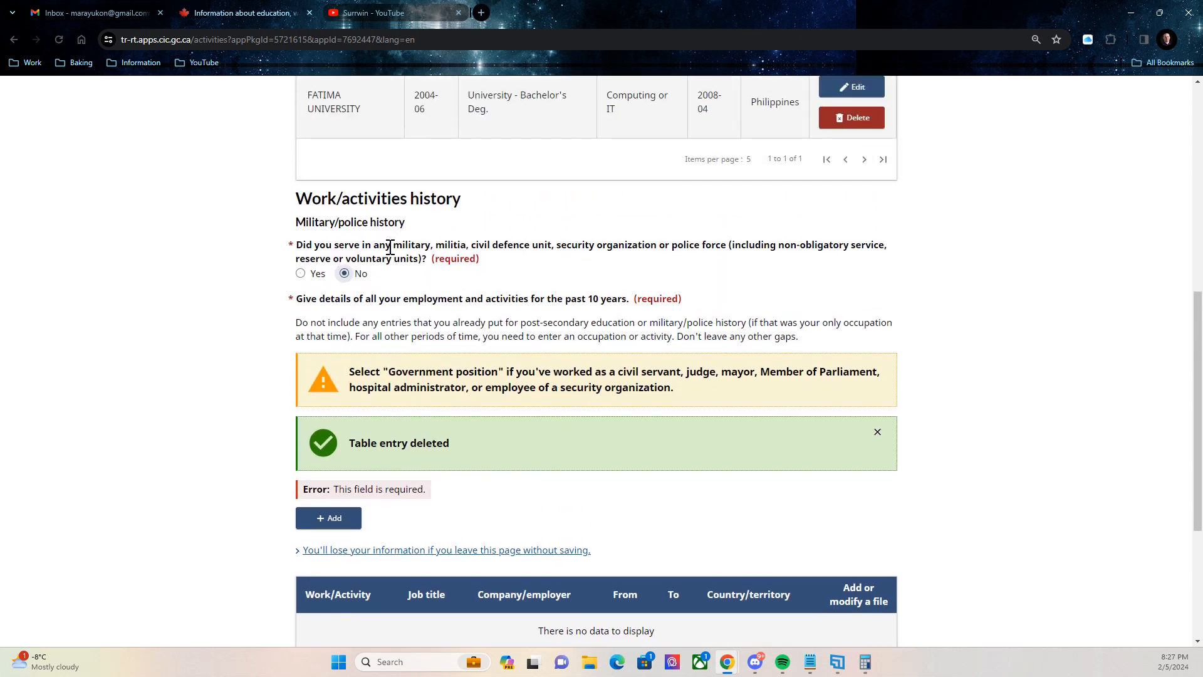
{"action": "scroll", "coordinate": [398, 257], "scroll_direction": "down", "scroll_amount": 2}
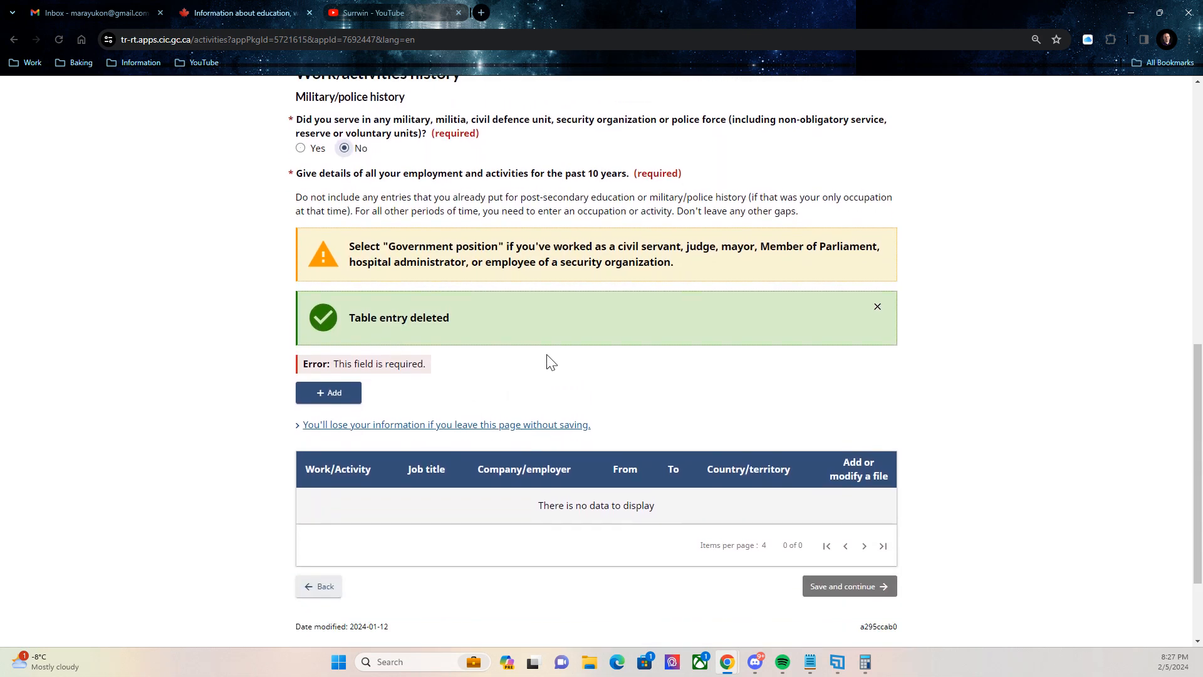
{"action": "scroll", "coordinate": [502, 272], "scroll_direction": "up", "scroll_amount": 1}
{"action": "scroll", "coordinate": [498, 276], "scroll_direction": "down", "scroll_amount": 1}
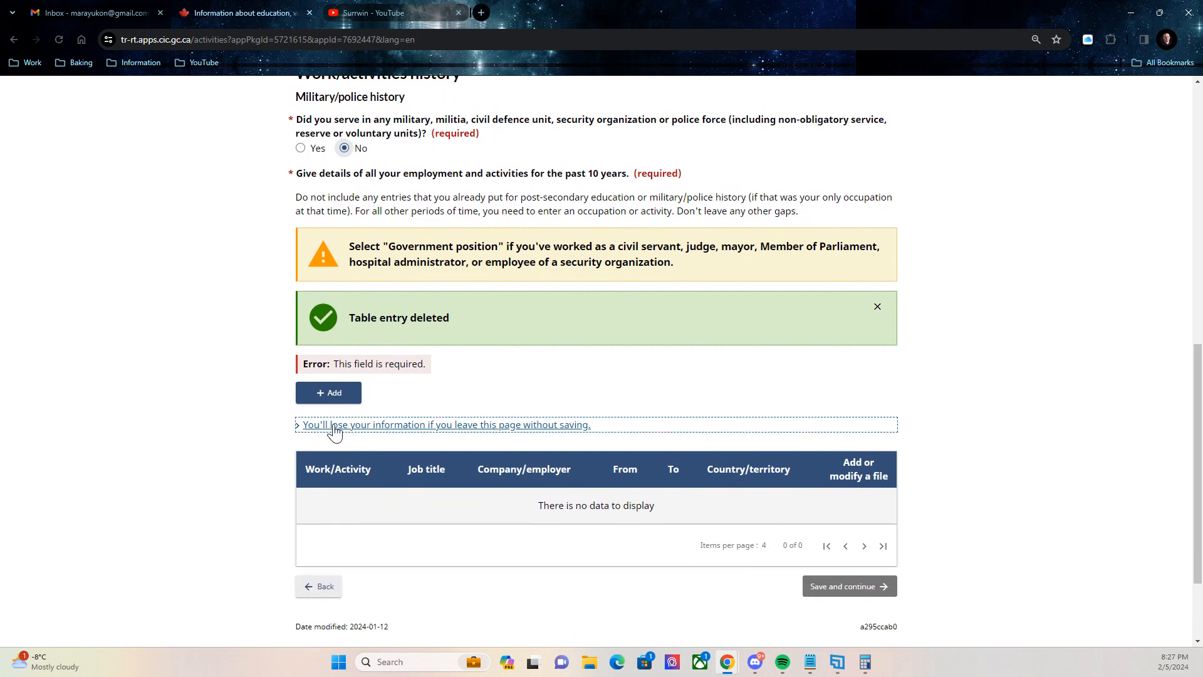
{"action": "left_click", "coordinate": [326, 396]}
{"action": "left_click", "coordinate": [326, 395]}
{"action": "left_click", "coordinate": [460, 201]}
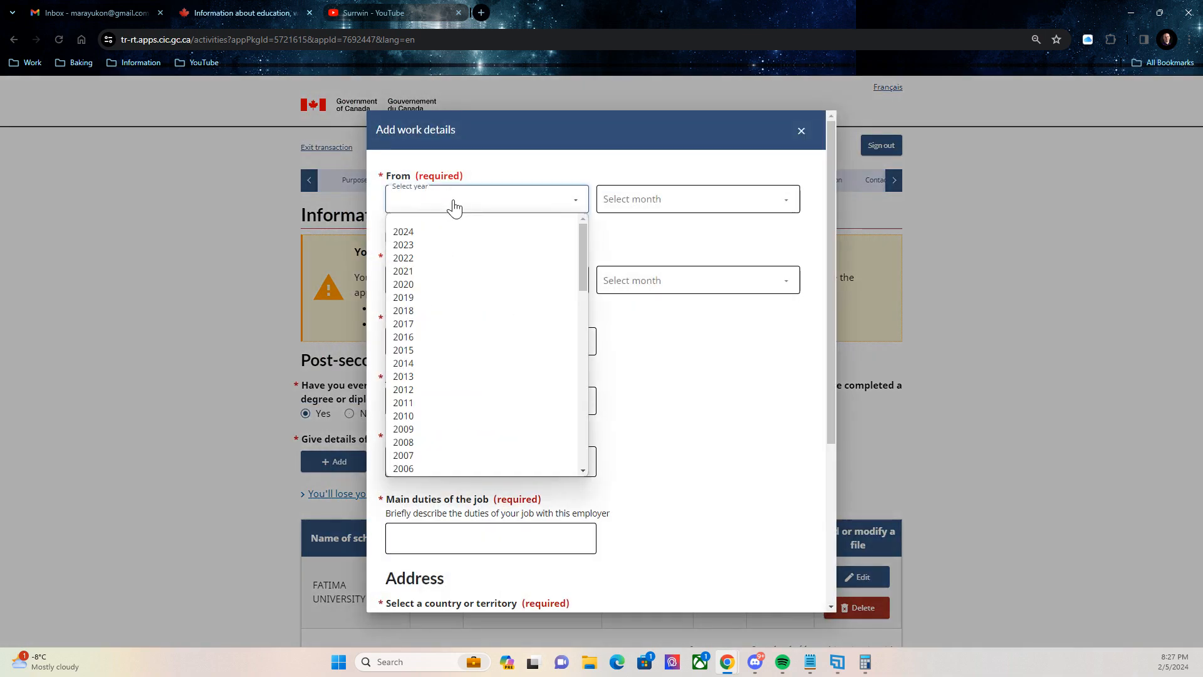
{"action": "left_click", "coordinate": [802, 130]}
{"action": "left_click", "coordinate": [801, 130]}
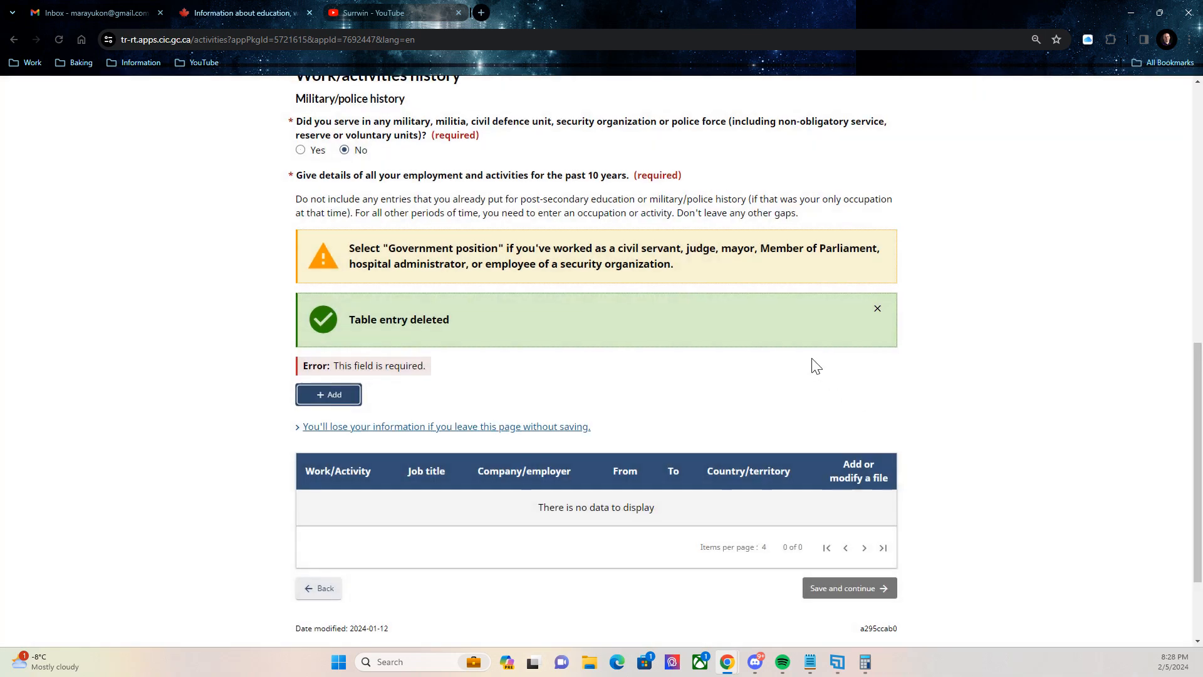
Review the page and bring up a fresh, blank Add work details form.
{"action": "scroll", "coordinate": [808, 351], "scroll_direction": "up", "scroll_amount": 3}
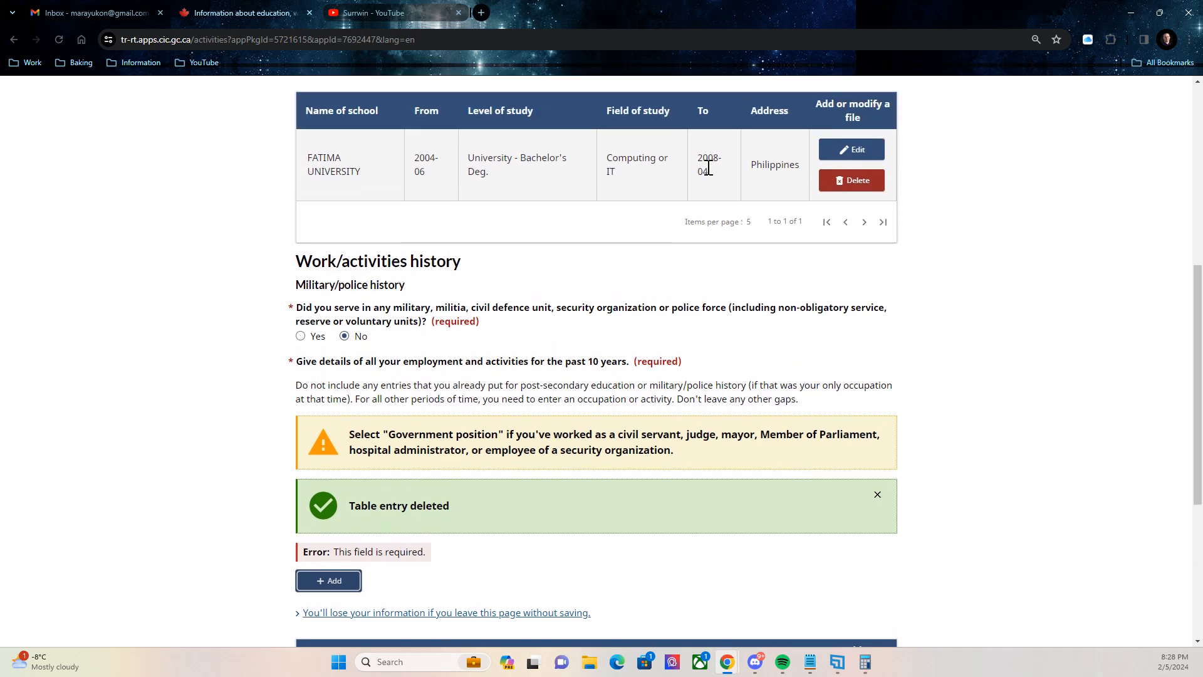
{"action": "scroll", "coordinate": [690, 247], "scroll_direction": "down", "scroll_amount": 4}
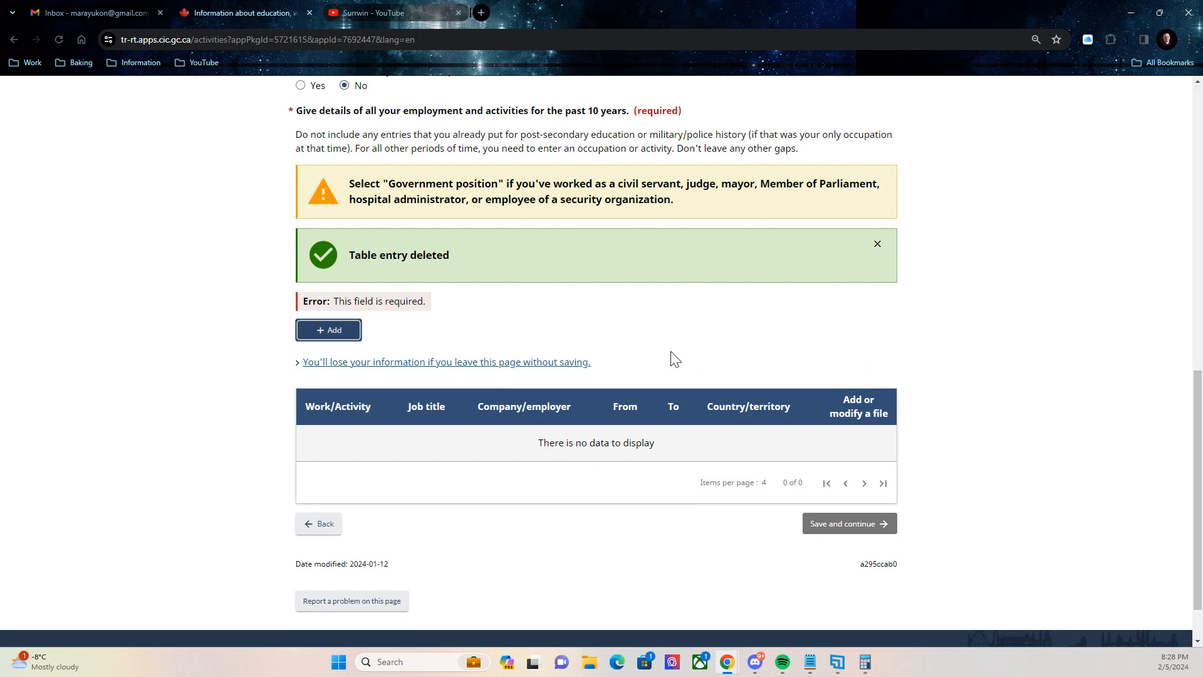
{"action": "scroll", "coordinate": [667, 281], "scroll_direction": "up", "scroll_amount": 4}
{"action": "scroll", "coordinate": [670, 286], "scroll_direction": "down", "scroll_amount": 2}
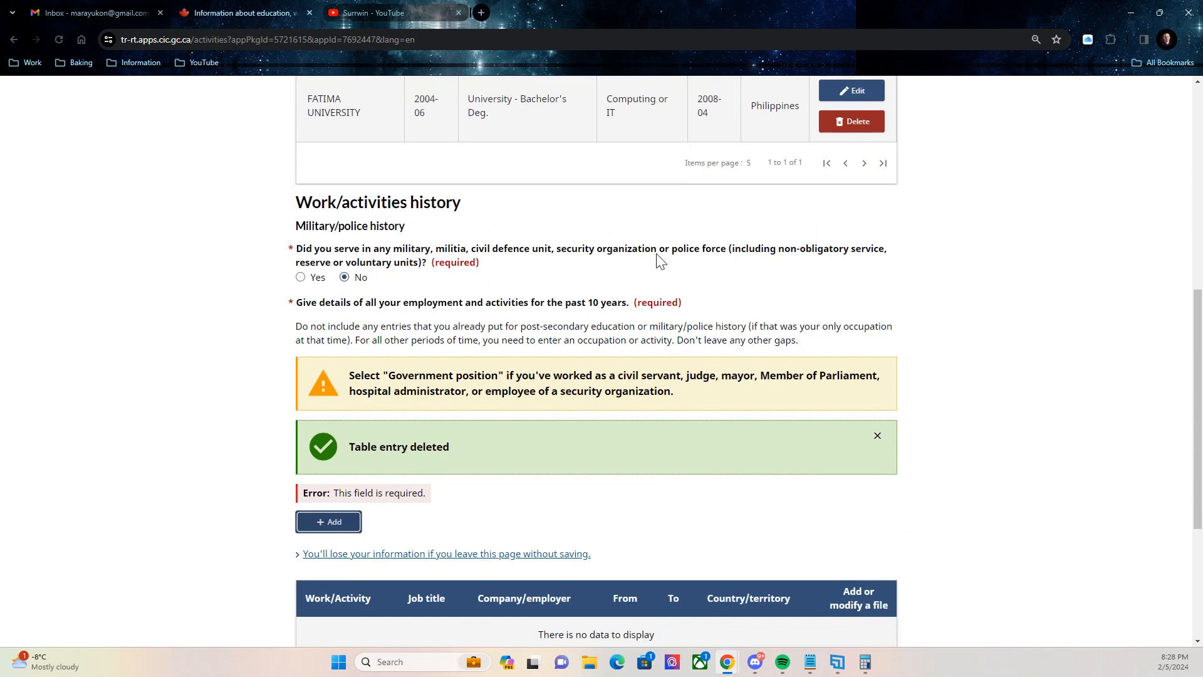
{"action": "scroll", "coordinate": [670, 286], "scroll_direction": "up", "scroll_amount": 8}
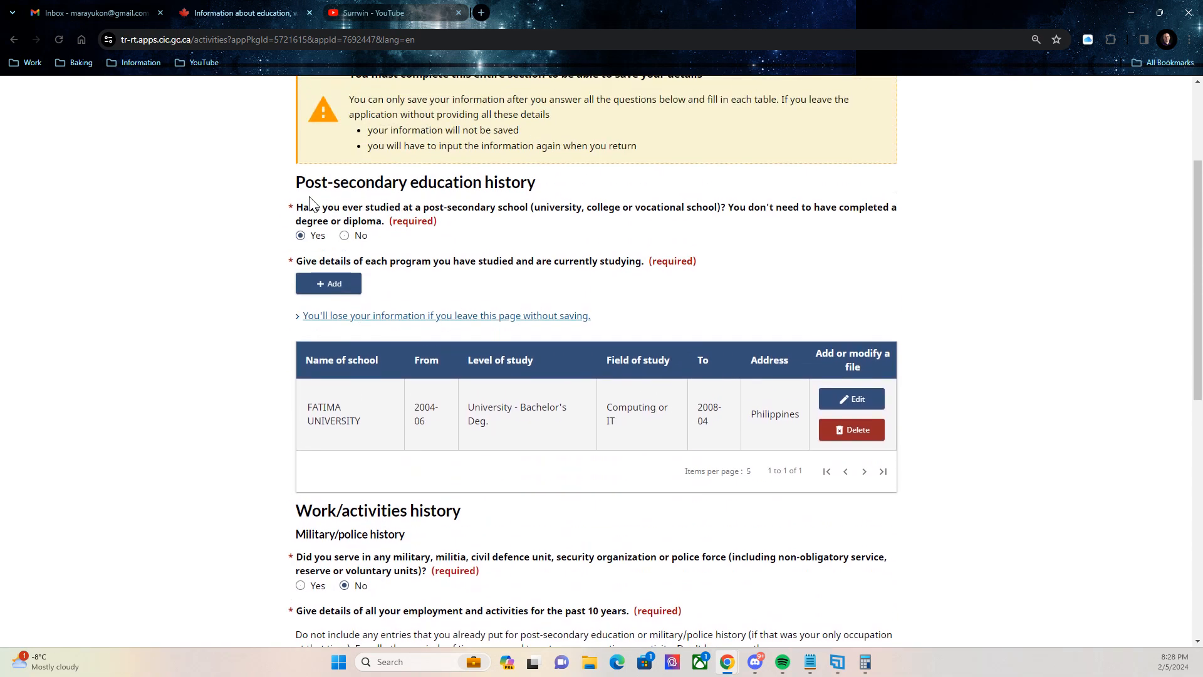
{"action": "scroll", "coordinate": [372, 162], "scroll_direction": "up", "scroll_amount": 2}
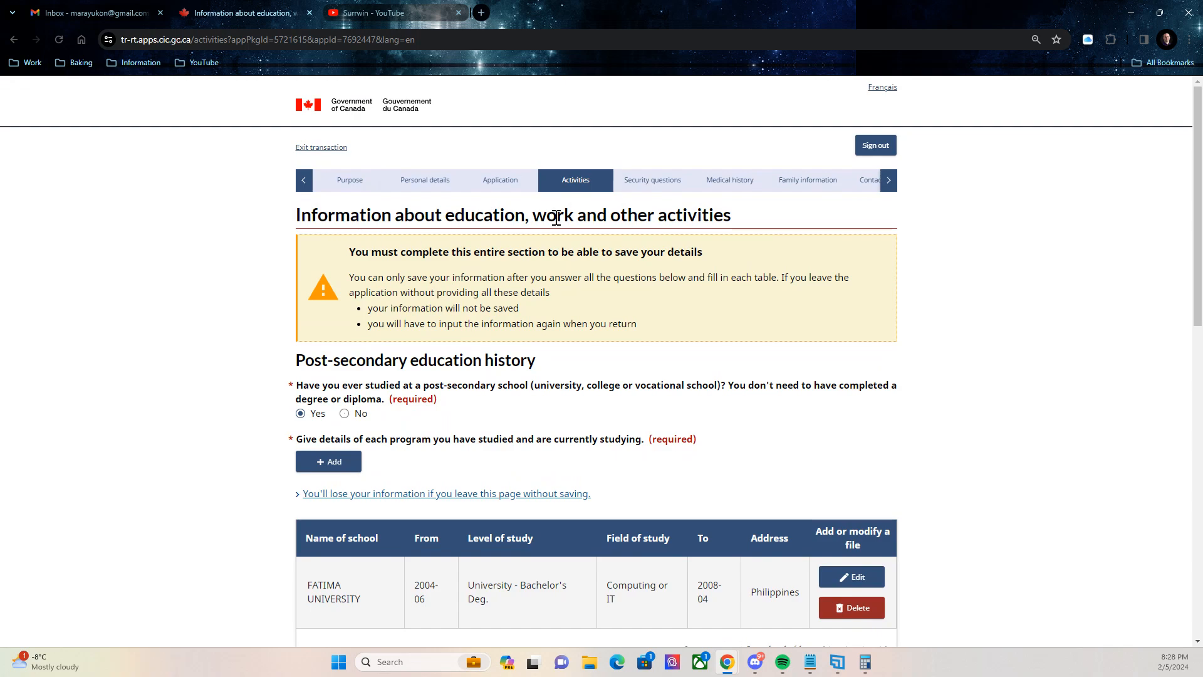
{"action": "scroll", "coordinate": [760, 306], "scroll_direction": "down", "scroll_amount": 10}
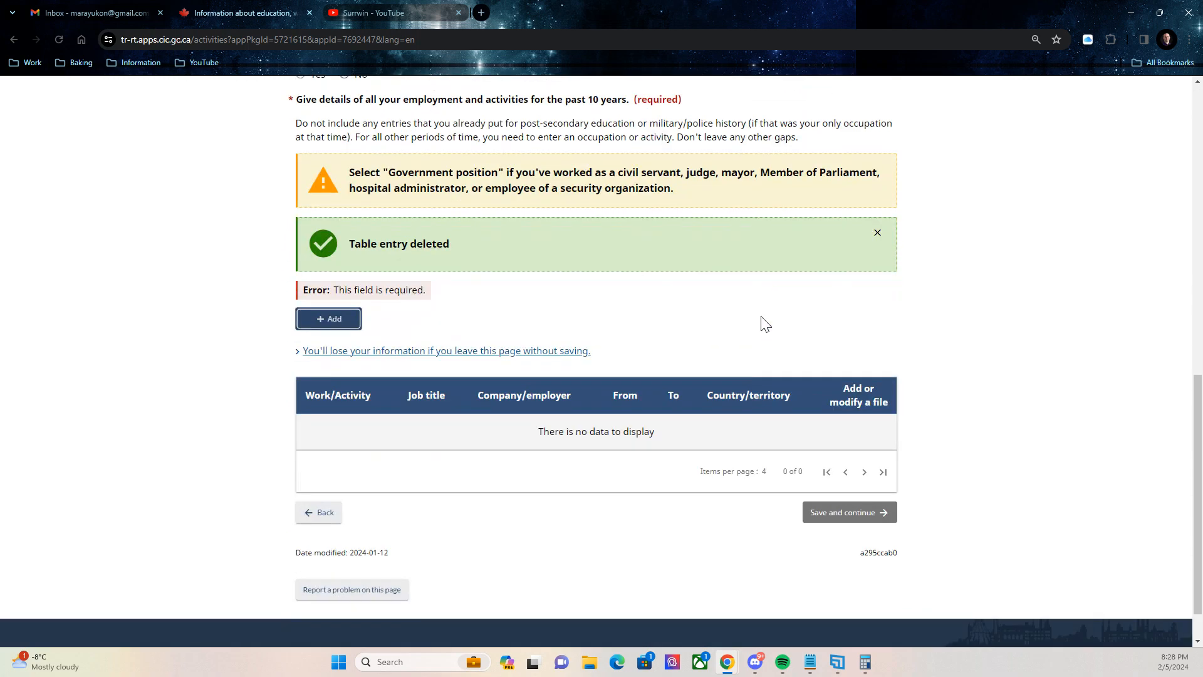
{"action": "scroll", "coordinate": [781, 312], "scroll_direction": "up", "scroll_amount": 1}
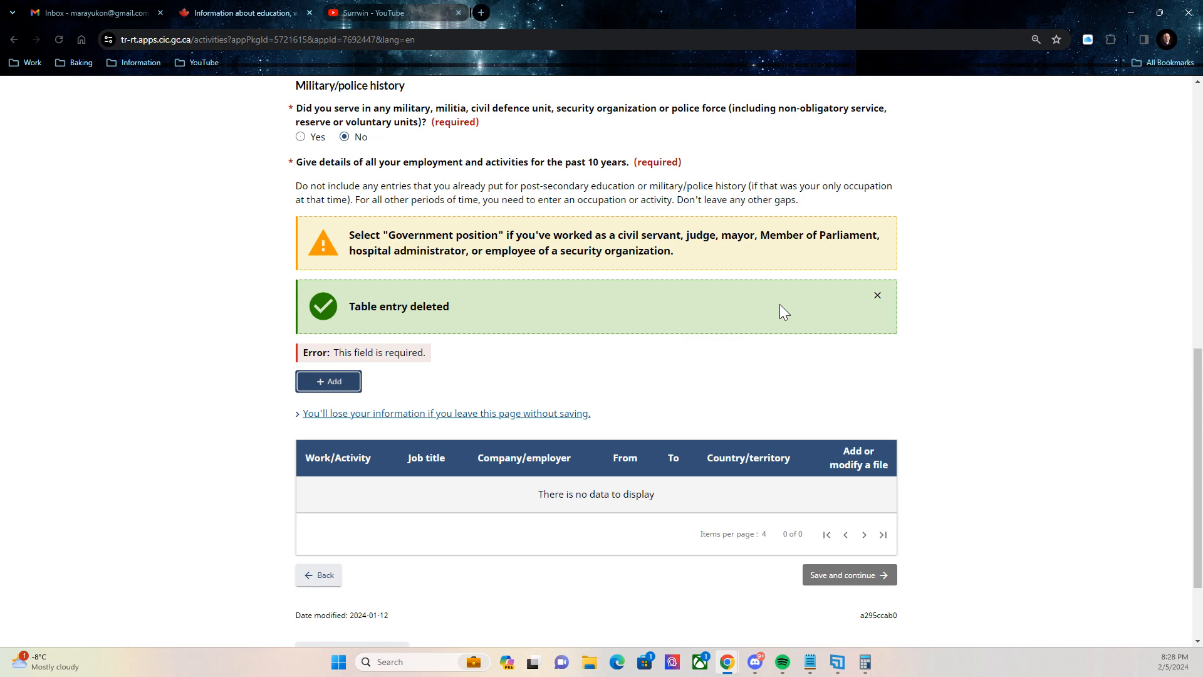
{"action": "scroll", "coordinate": [779, 303], "scroll_direction": "up", "scroll_amount": 4}
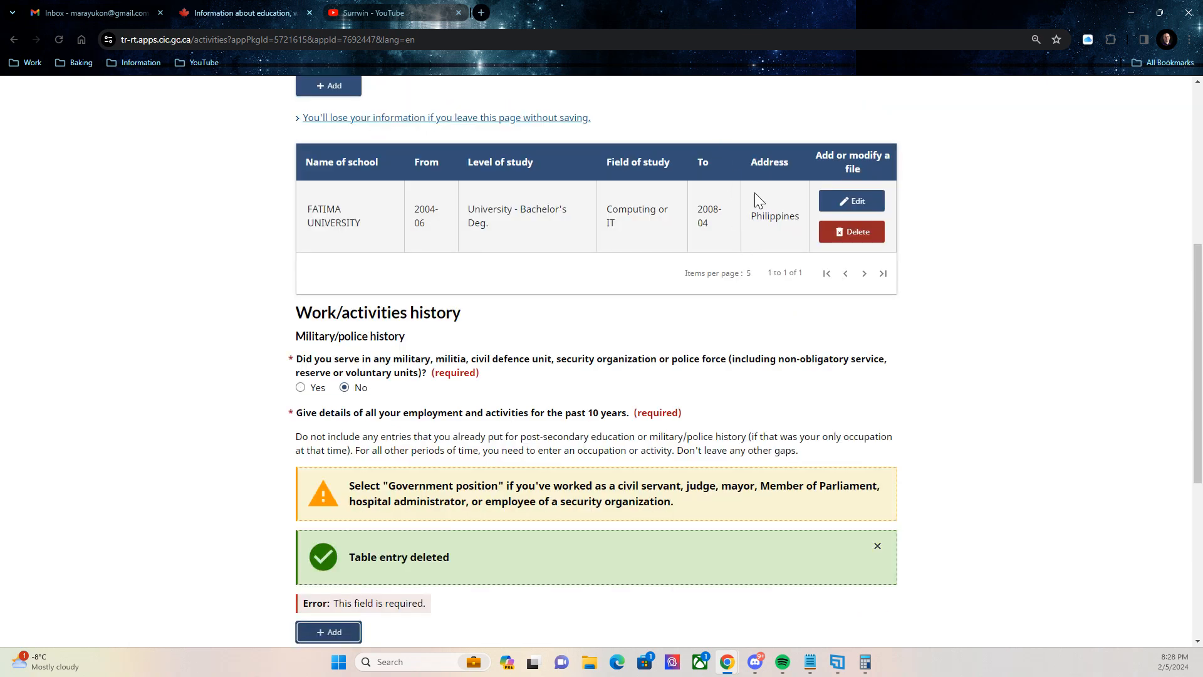
{"action": "scroll", "coordinate": [755, 193], "scroll_direction": "down", "scroll_amount": 1}
{"action": "scroll", "coordinate": [696, 351], "scroll_direction": "down", "scroll_amount": 4}
{"action": "scroll", "coordinate": [704, 327], "scroll_direction": "up", "scroll_amount": 4}
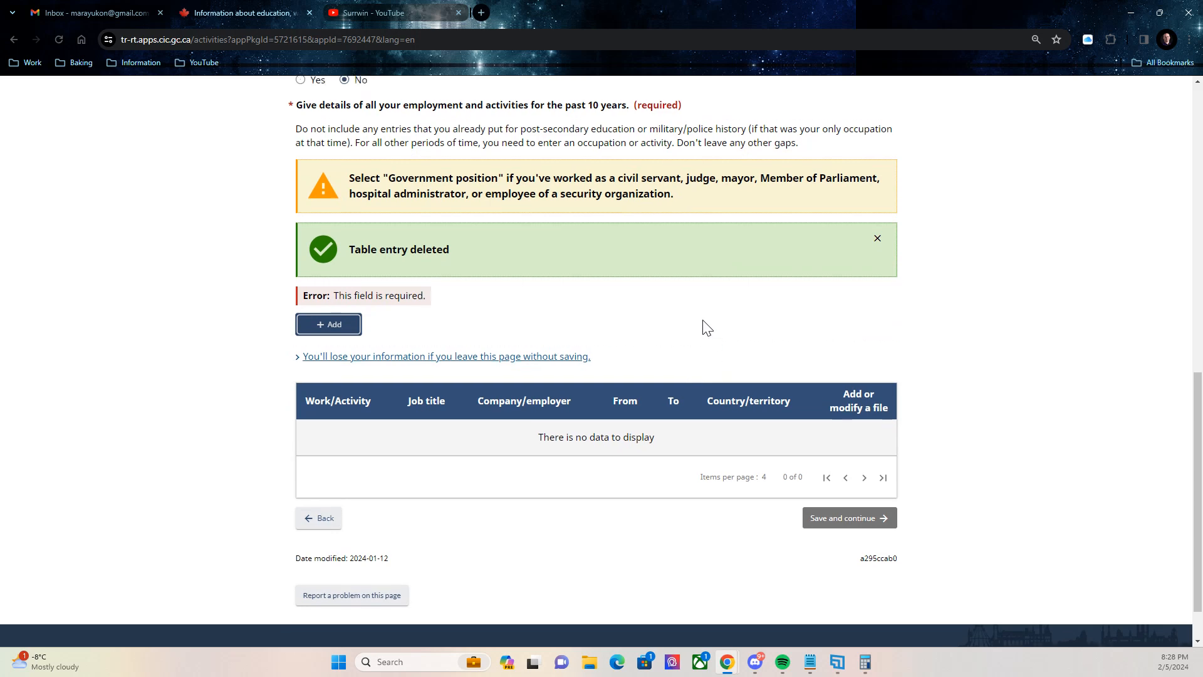
{"action": "scroll", "coordinate": [721, 306], "scroll_direction": "up", "scroll_amount": 1}
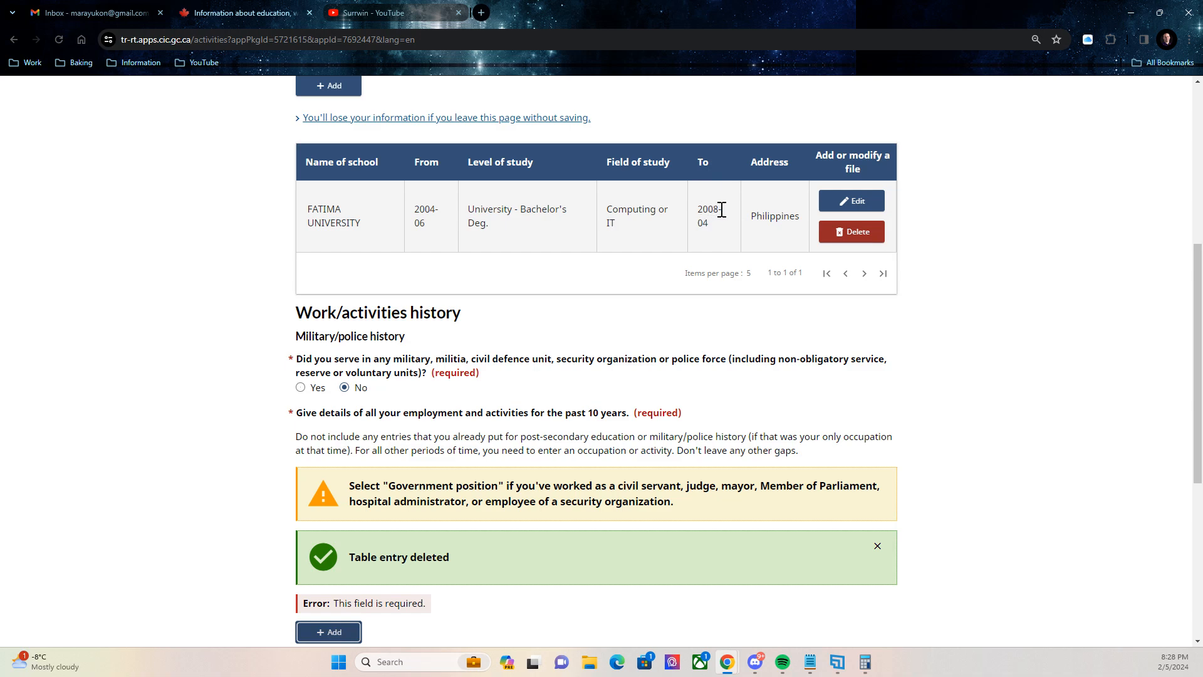
{"action": "scroll", "coordinate": [690, 250], "scroll_direction": "down", "scroll_amount": 3}
{"action": "scroll", "coordinate": [693, 258], "scroll_direction": "up", "scroll_amount": 3}
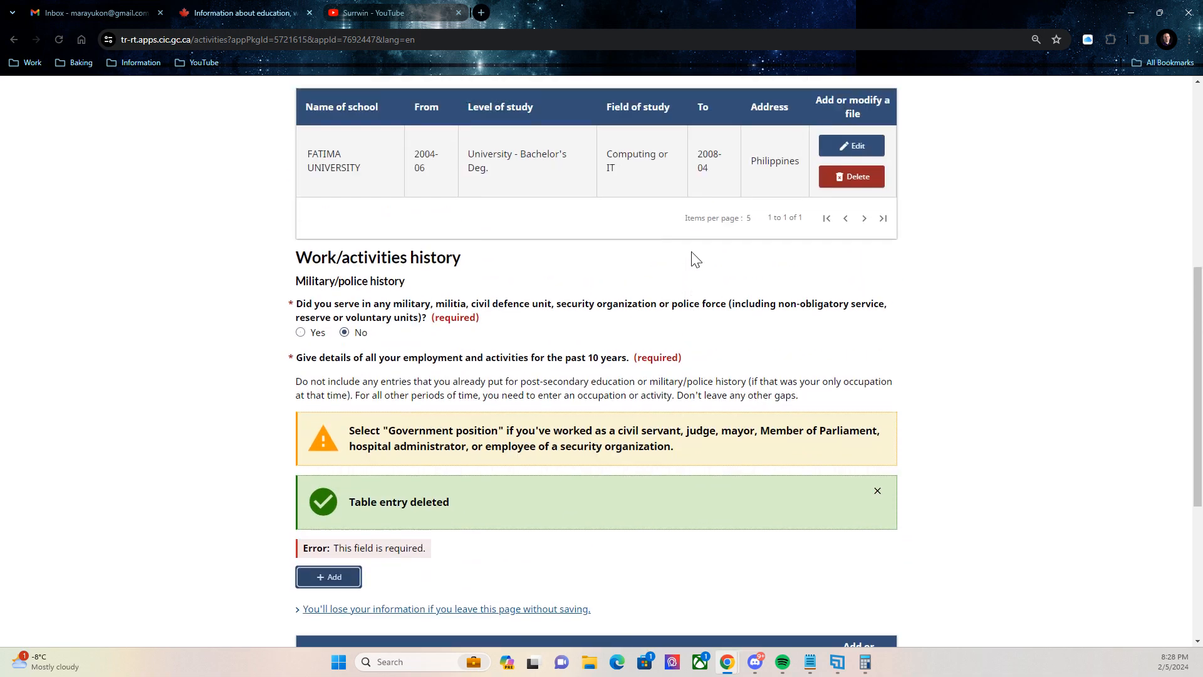
{"action": "scroll", "coordinate": [618, 406], "scroll_direction": "down", "scroll_amount": 4}
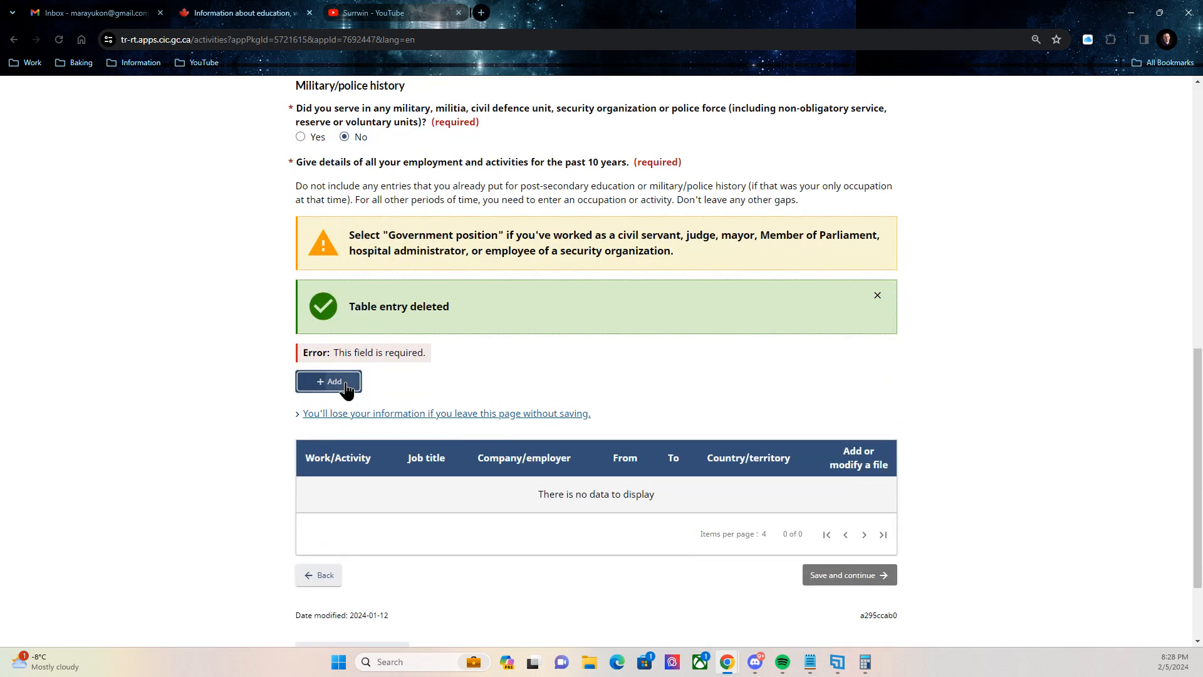
{"action": "left_click", "coordinate": [344, 382]}
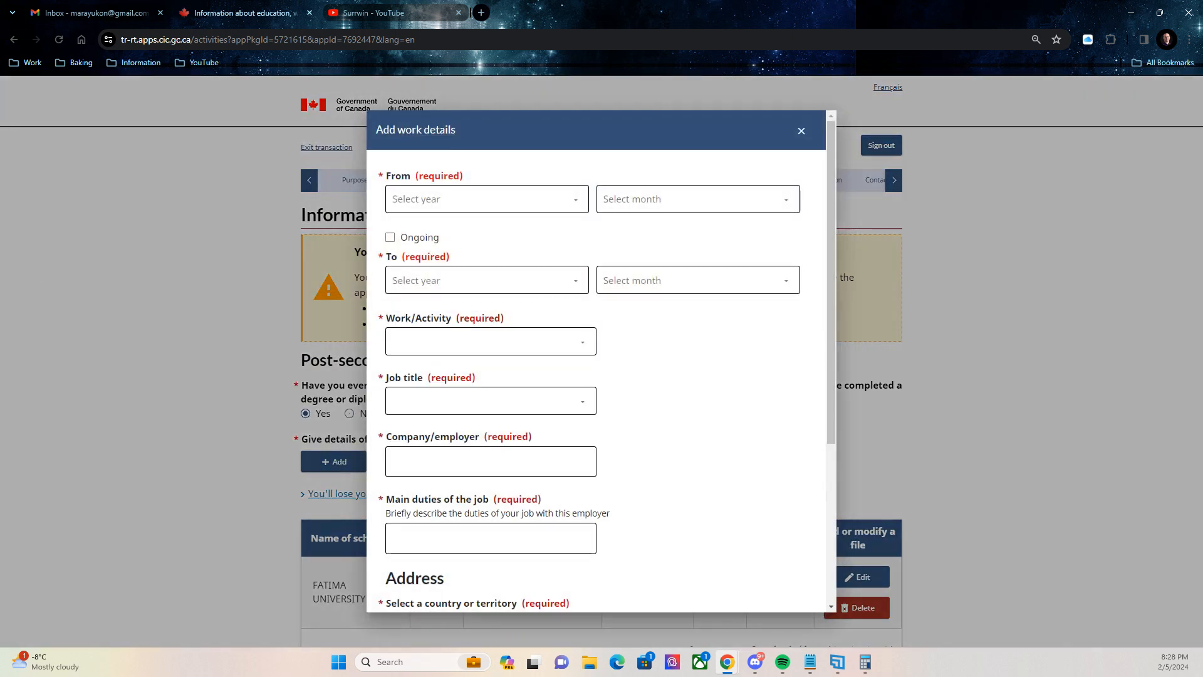
Set the job period to run from May 2008 to 2009.
{"action": "left_click", "coordinate": [416, 198]}
{"action": "left_click", "coordinate": [422, 443]}
{"action": "left_click", "coordinate": [636, 197]}
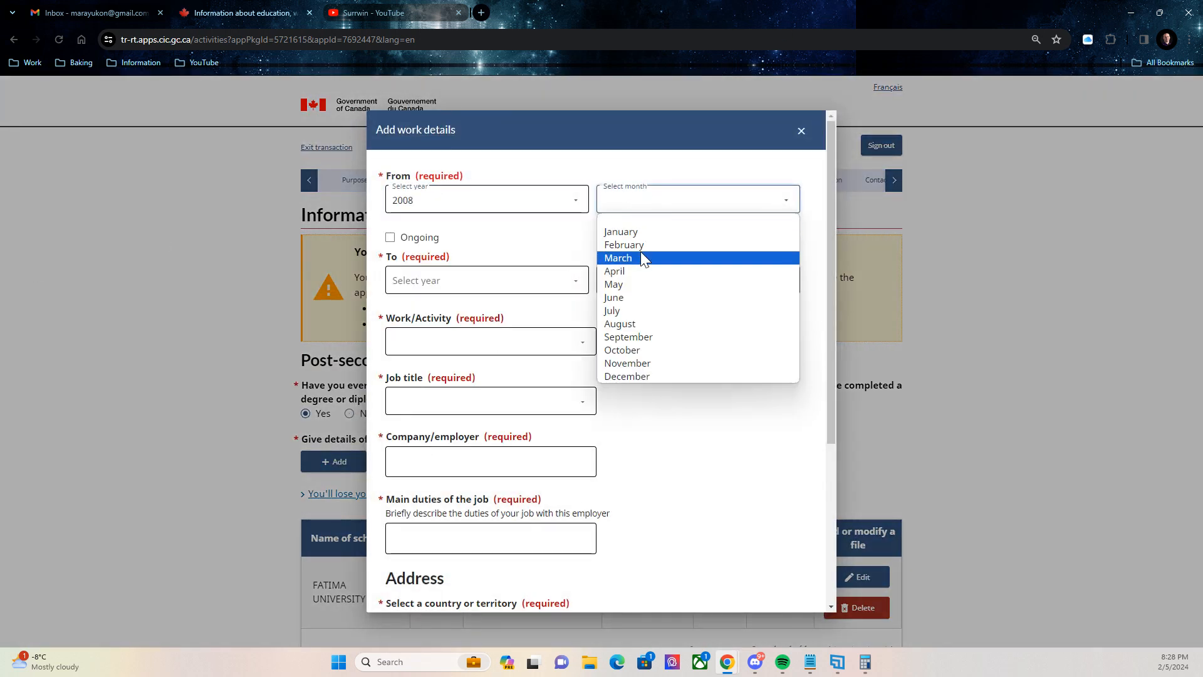
{"action": "left_click", "coordinate": [629, 285]}
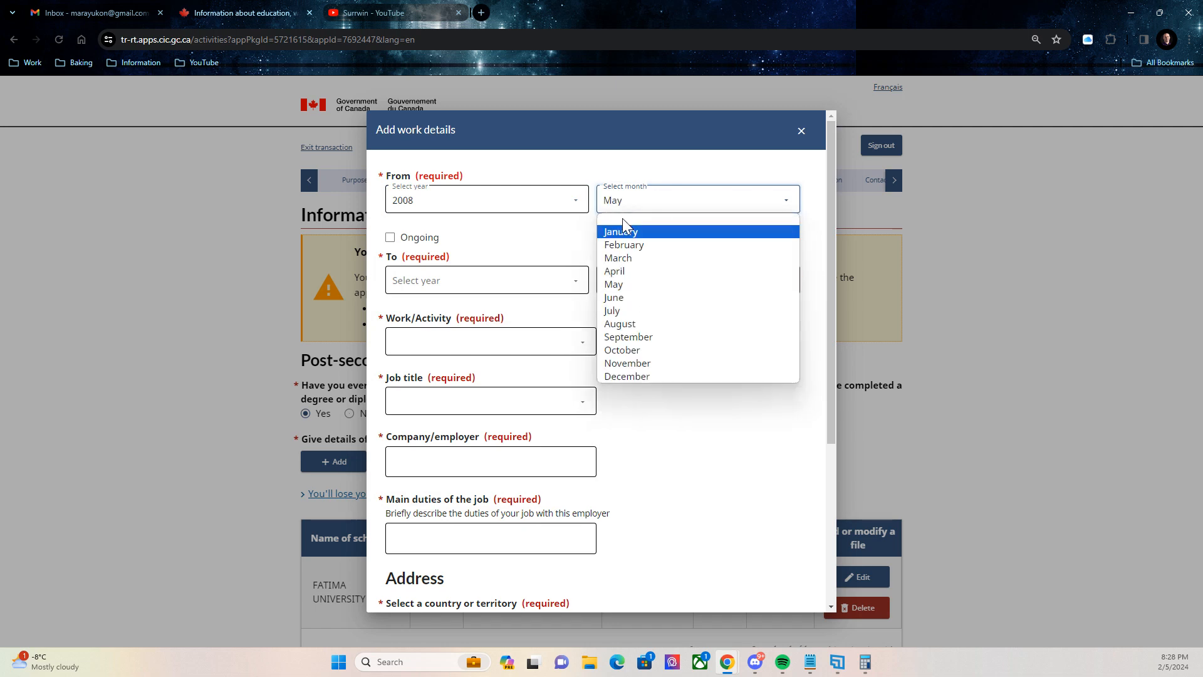
{"action": "left_click", "coordinate": [630, 285]}
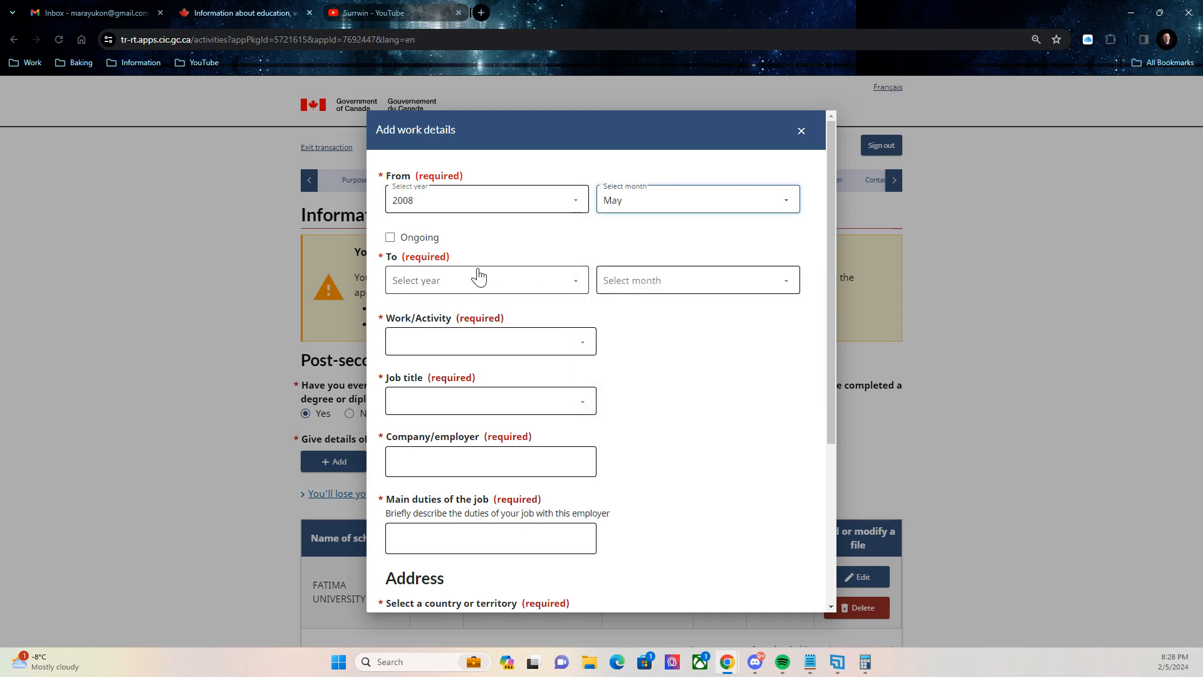
{"action": "left_click", "coordinate": [395, 285]}
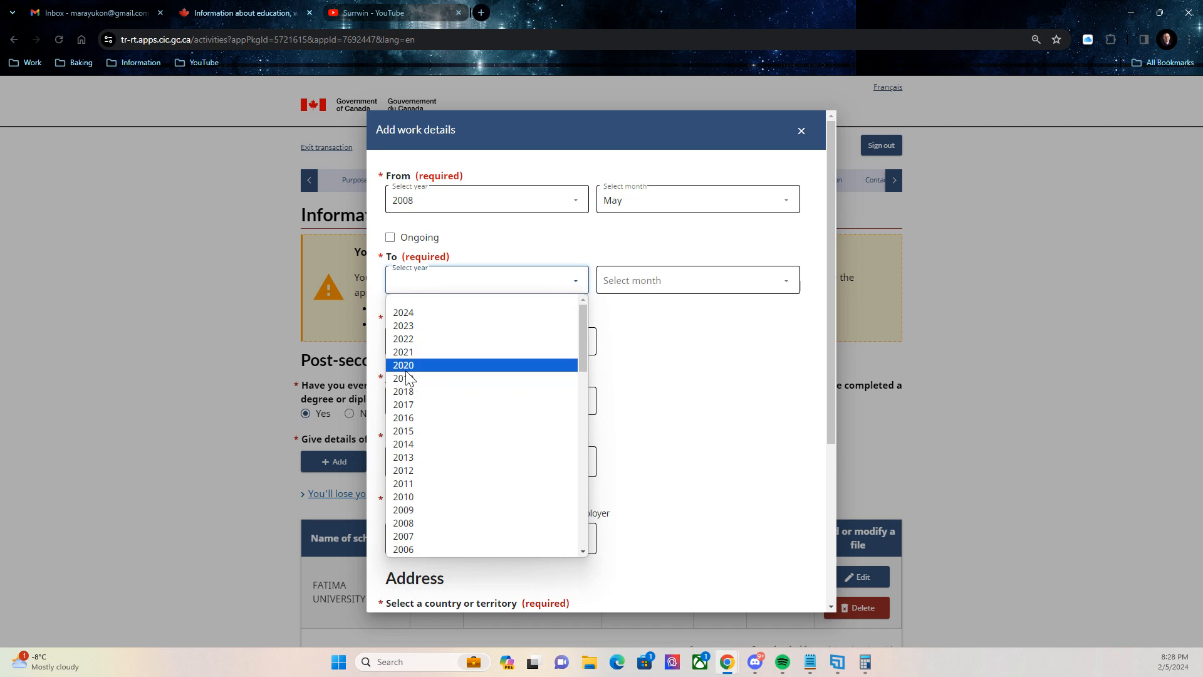
{"action": "left_click", "coordinate": [415, 509]}
Choose the technical computer and information systems job title, enter MSI COMPANY, and paste the duties.
{"action": "left_click", "coordinate": [528, 349]}
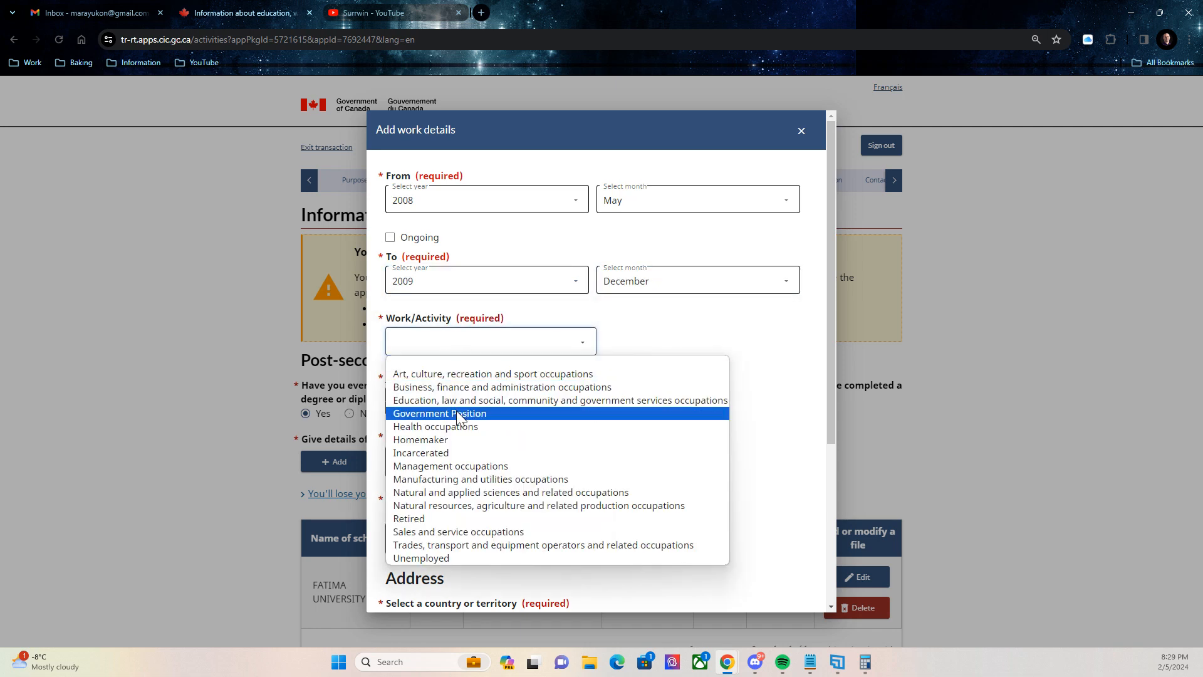
{"action": "left_click", "coordinate": [448, 387]}
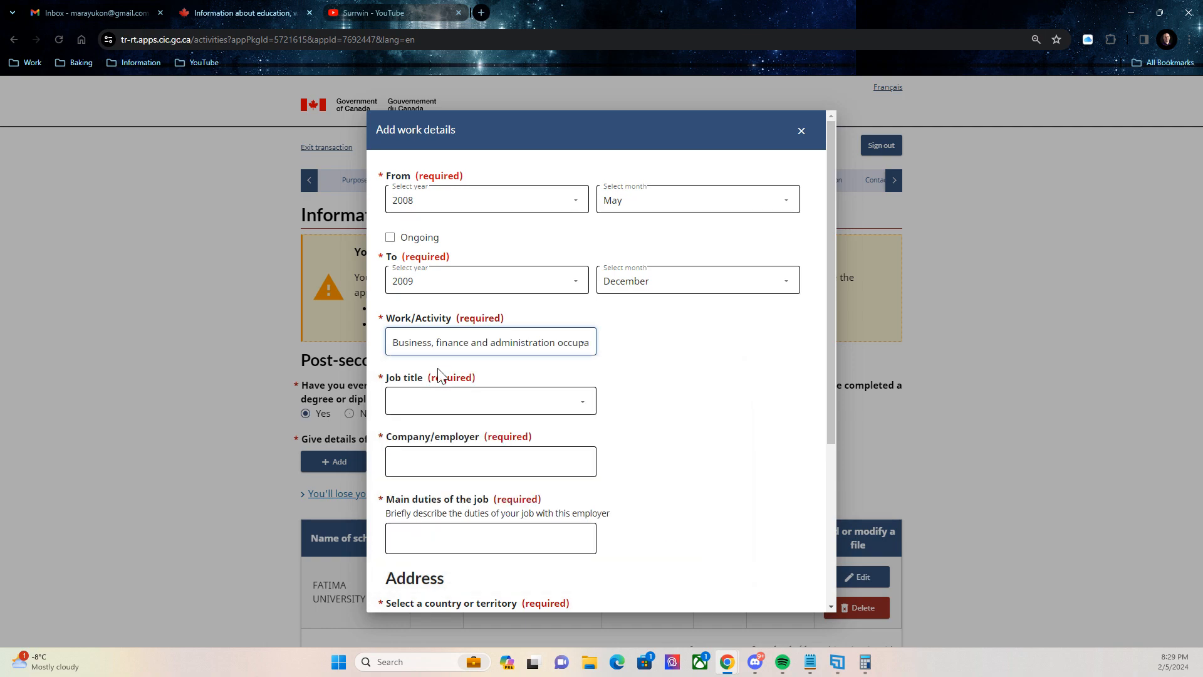
{"action": "left_click", "coordinate": [488, 401]}
{"action": "scroll", "coordinate": [578, 287], "scroll_direction": "down", "scroll_amount": 15}
{"action": "scroll", "coordinate": [586, 304], "scroll_direction": "down", "scroll_amount": 10}
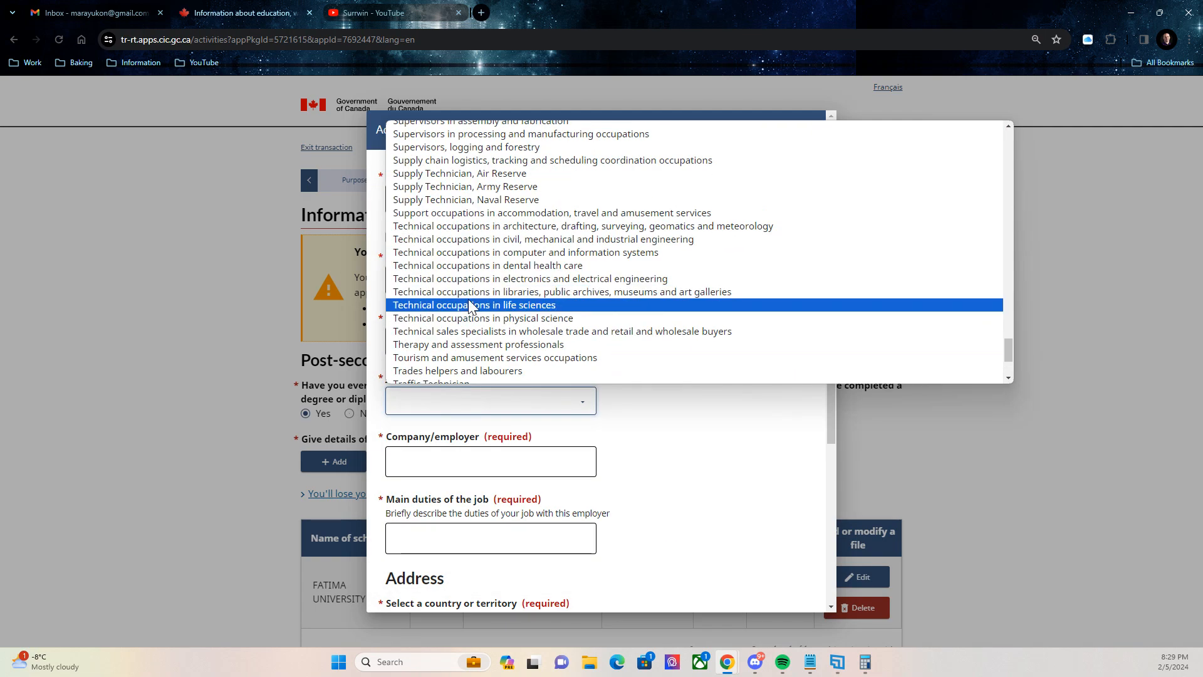
{"action": "left_click", "coordinate": [472, 252]}
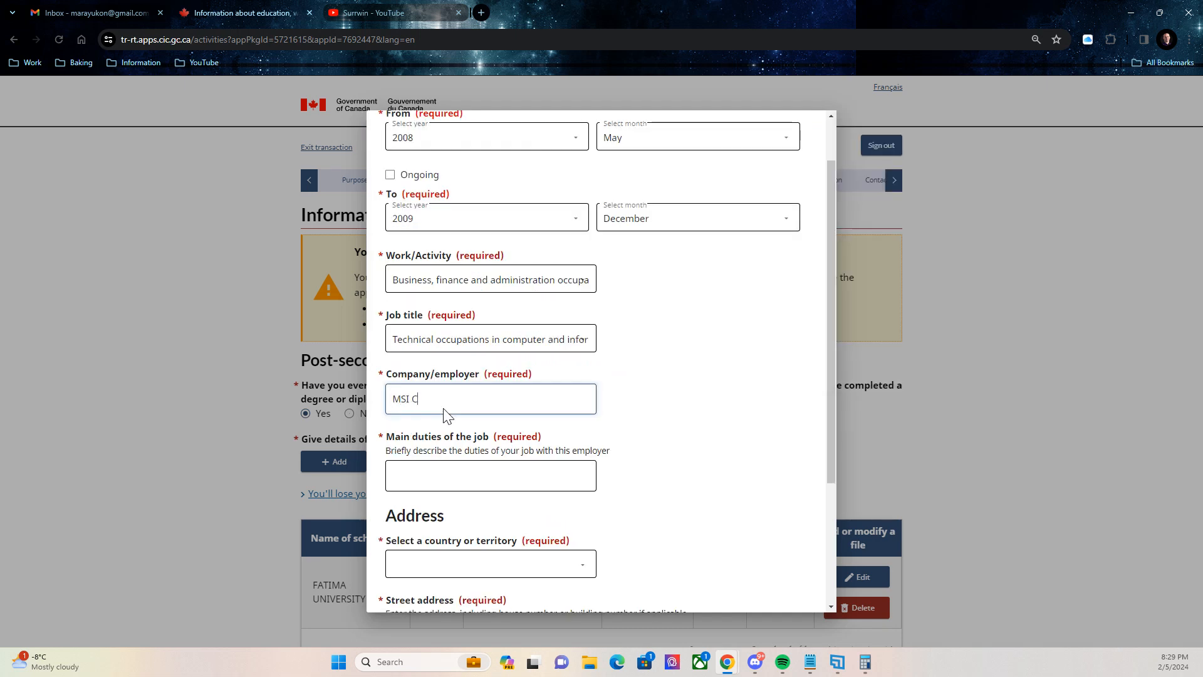
{"action": "type", "text": "OMPANY"}
{"action": "left_click", "coordinate": [417, 475]}
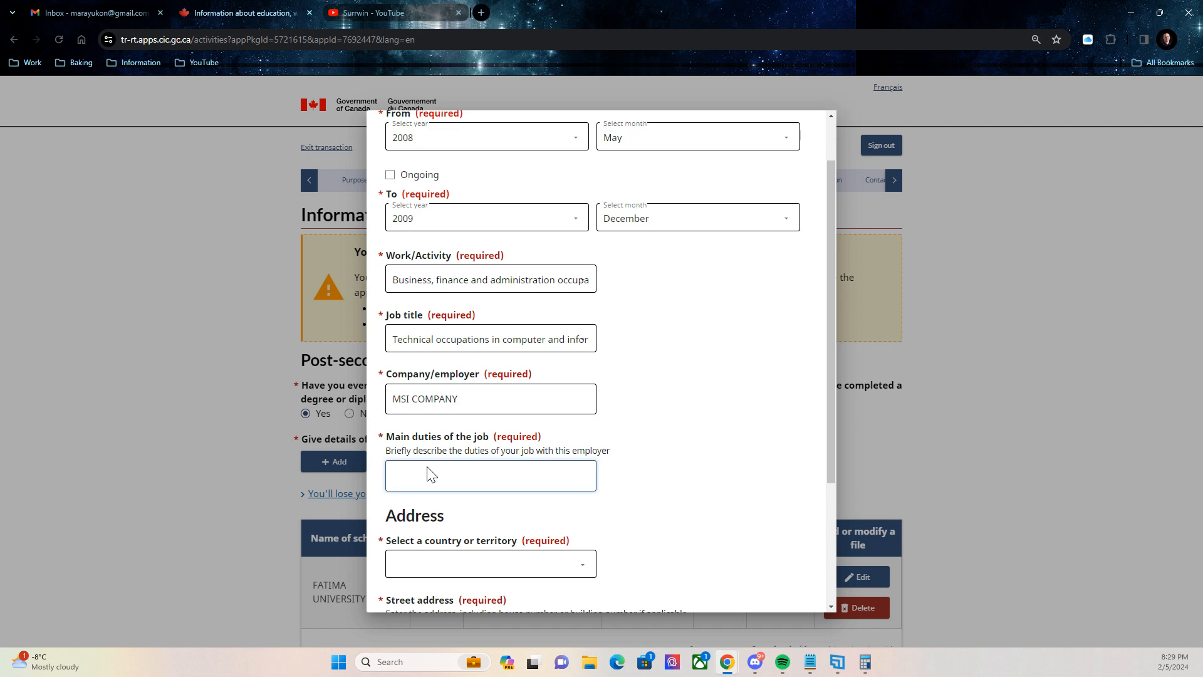
{"action": "type", "text": "I AM TECHNICAL SUPPORT"}
Set the address country to Philippines, fill in the street address, and save the entry.
{"action": "scroll", "coordinate": [438, 470], "scroll_direction": "down", "scroll_amount": 1}
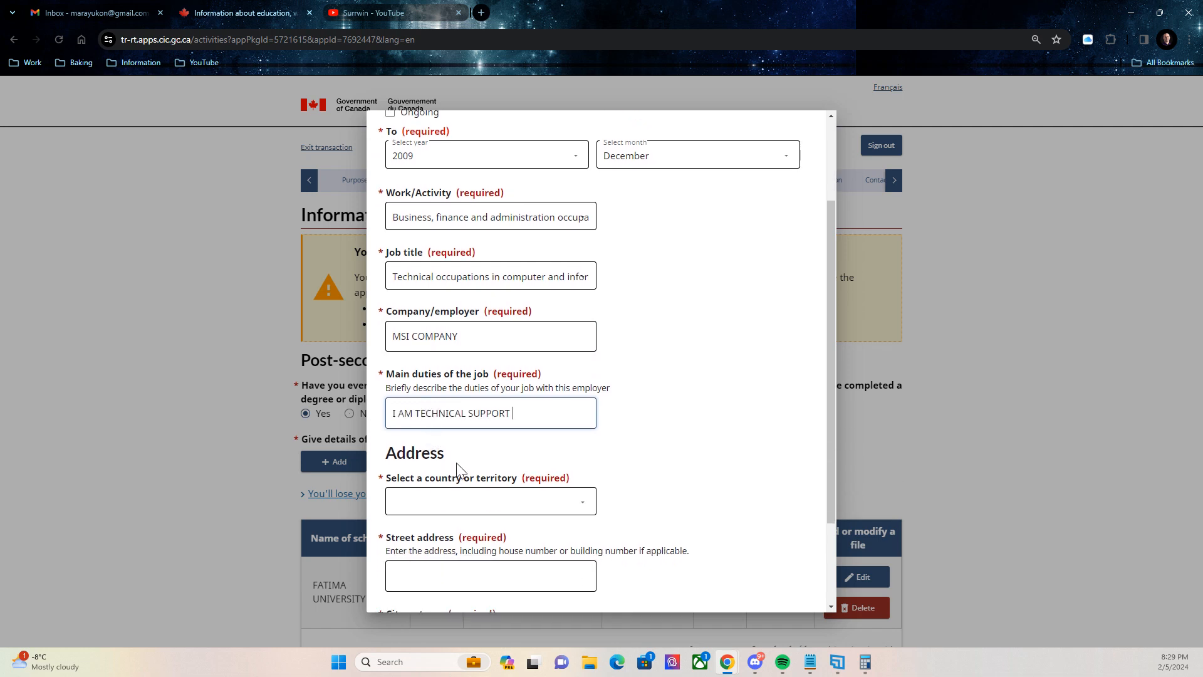
{"action": "left_click", "coordinate": [420, 501]}
{"action": "type", "text": "ph"}
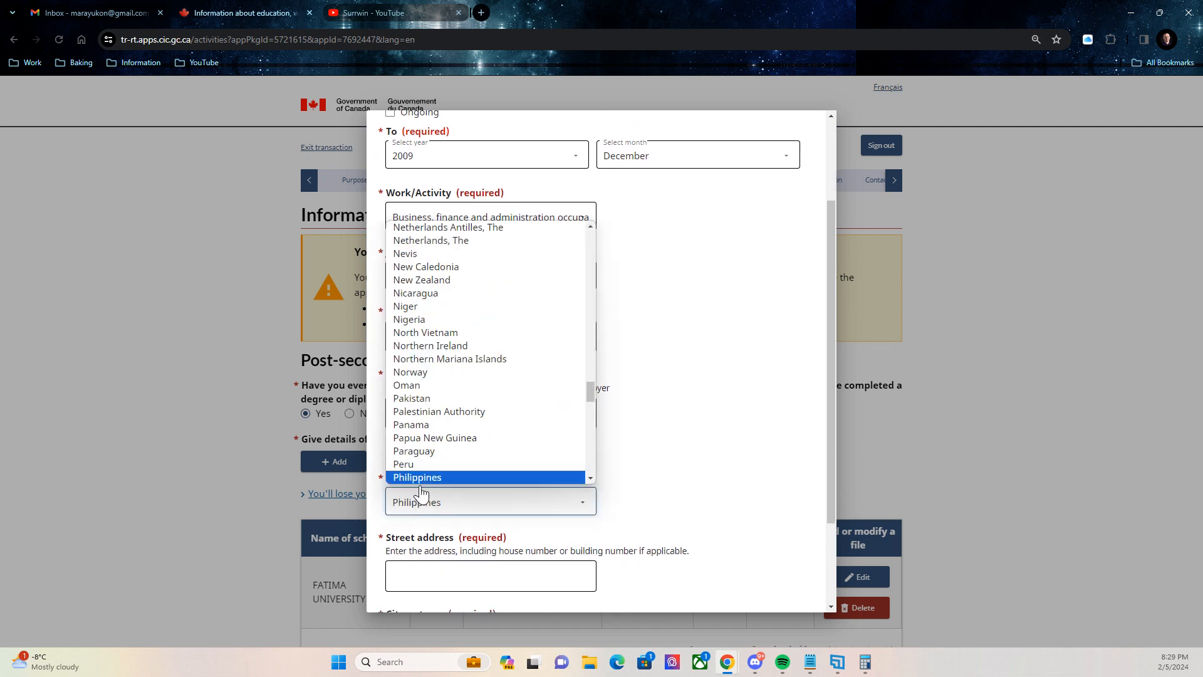
{"action": "left_click", "coordinate": [420, 482]}
{"action": "scroll", "coordinate": [428, 497], "scroll_direction": "down", "scroll_amount": 2}
{"action": "scroll", "coordinate": [430, 505], "scroll_direction": "down", "scroll_amount": 1}
{"action": "left_click", "coordinate": [416, 456]}
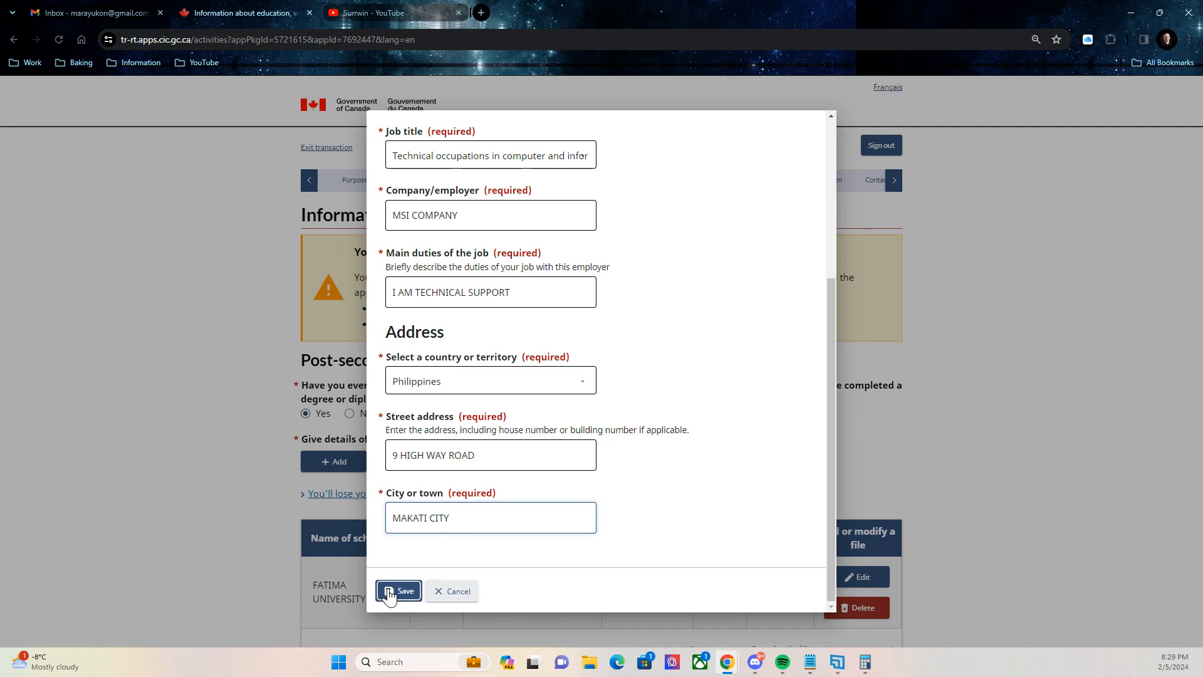
{"action": "left_click", "coordinate": [397, 510]}
{"action": "scroll", "coordinate": [677, 313], "scroll_direction": "down", "scroll_amount": 2}
{"action": "scroll", "coordinate": [714, 310], "scroll_direction": "up", "scroll_amount": 2}
{"action": "scroll", "coordinate": [723, 317], "scroll_direction": "up", "scroll_amount": 3}
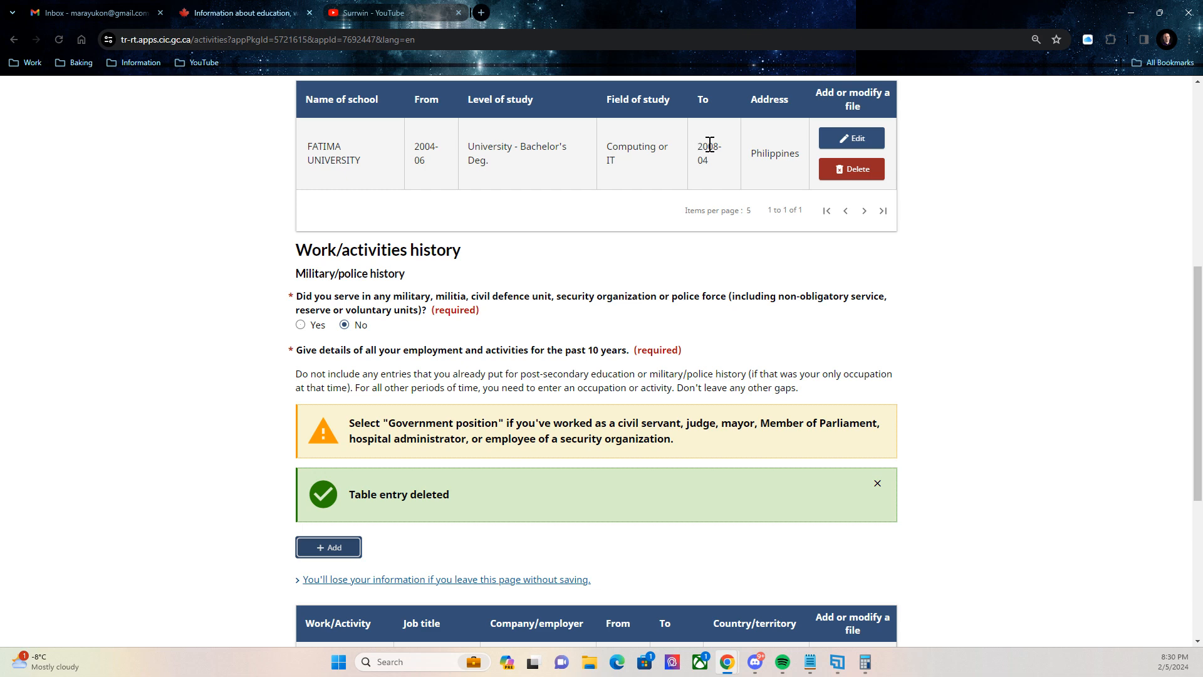
{"action": "scroll", "coordinate": [708, 146], "scroll_direction": "down", "scroll_amount": 3}
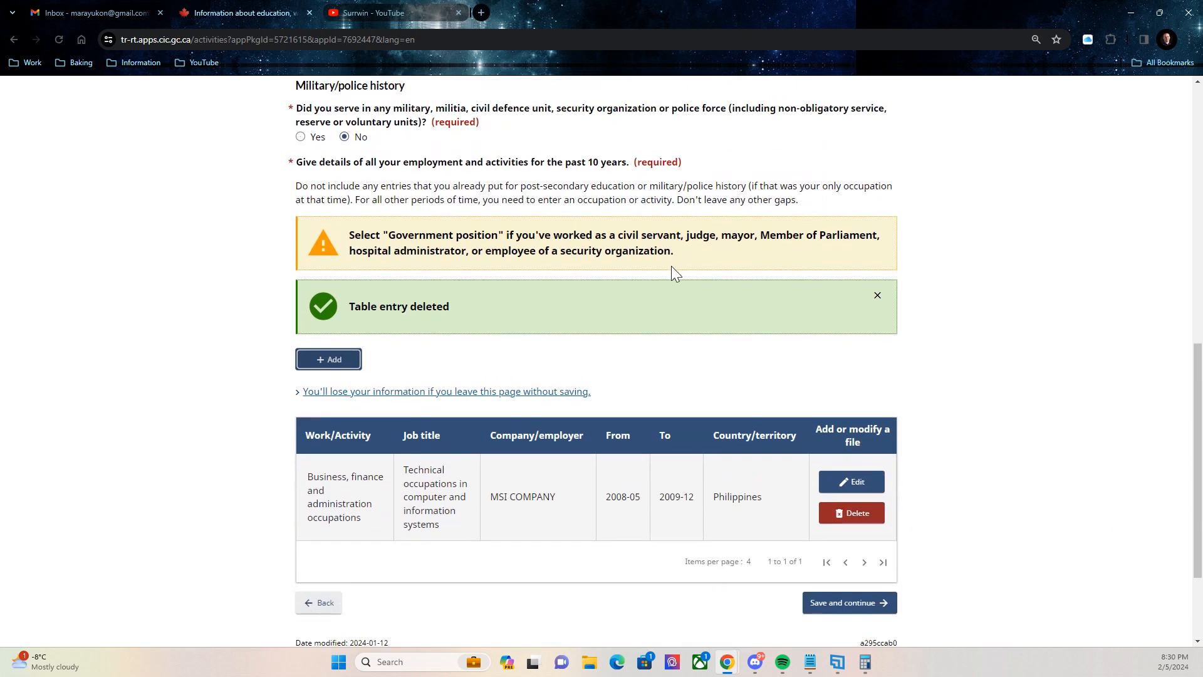
Add a new work entry running from January 2010 to December 2012.
{"action": "scroll", "coordinate": [636, 433], "scroll_direction": "down", "scroll_amount": 1}
{"action": "scroll", "coordinate": [633, 443], "scroll_direction": "up", "scroll_amount": 2}
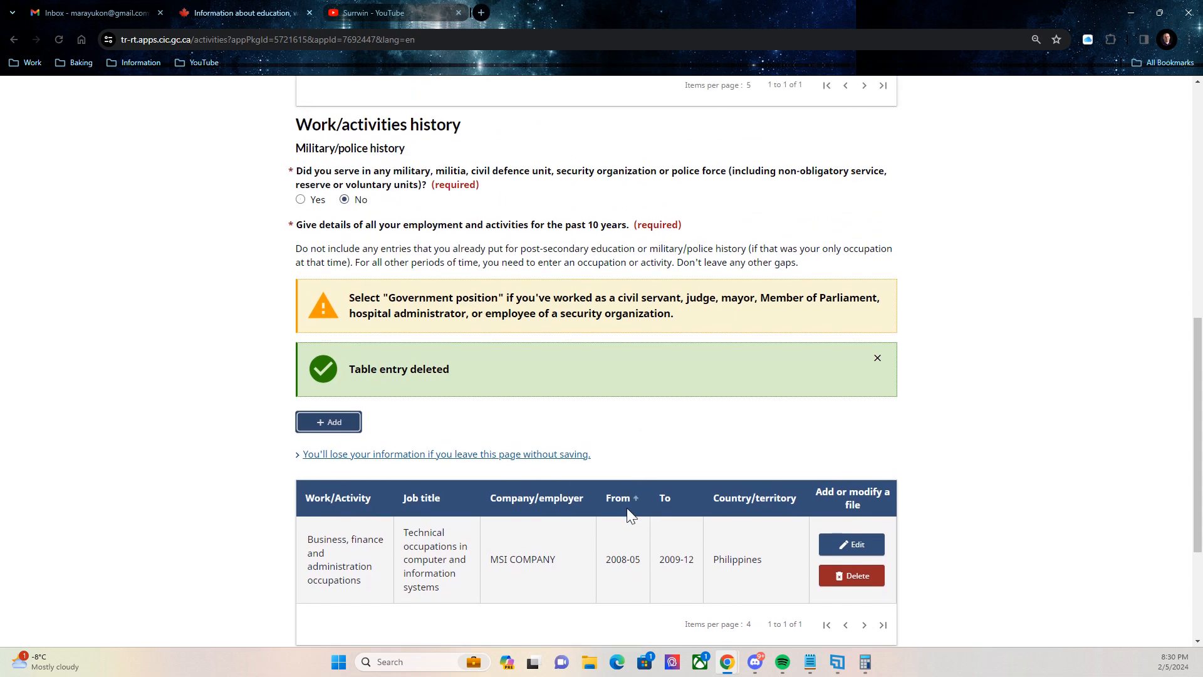
{"action": "scroll", "coordinate": [627, 508], "scroll_direction": "down", "scroll_amount": 1}
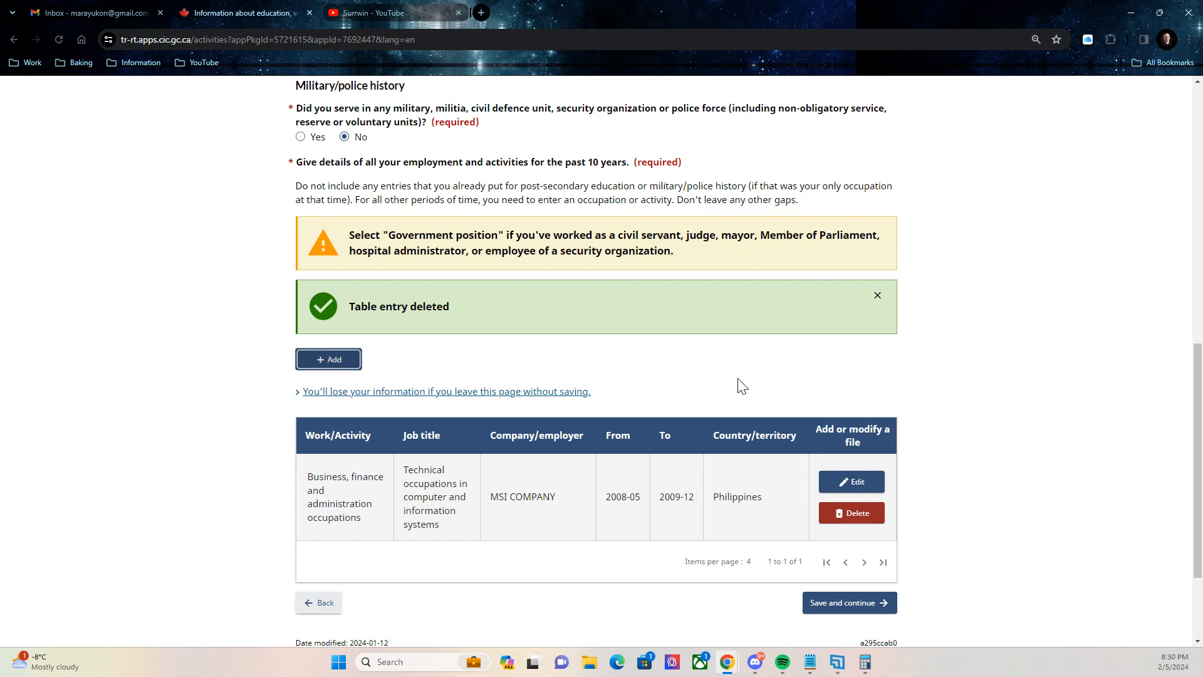
{"action": "scroll", "coordinate": [742, 385], "scroll_direction": "down", "scroll_amount": 2}
{"action": "left_click", "coordinate": [322, 217]}
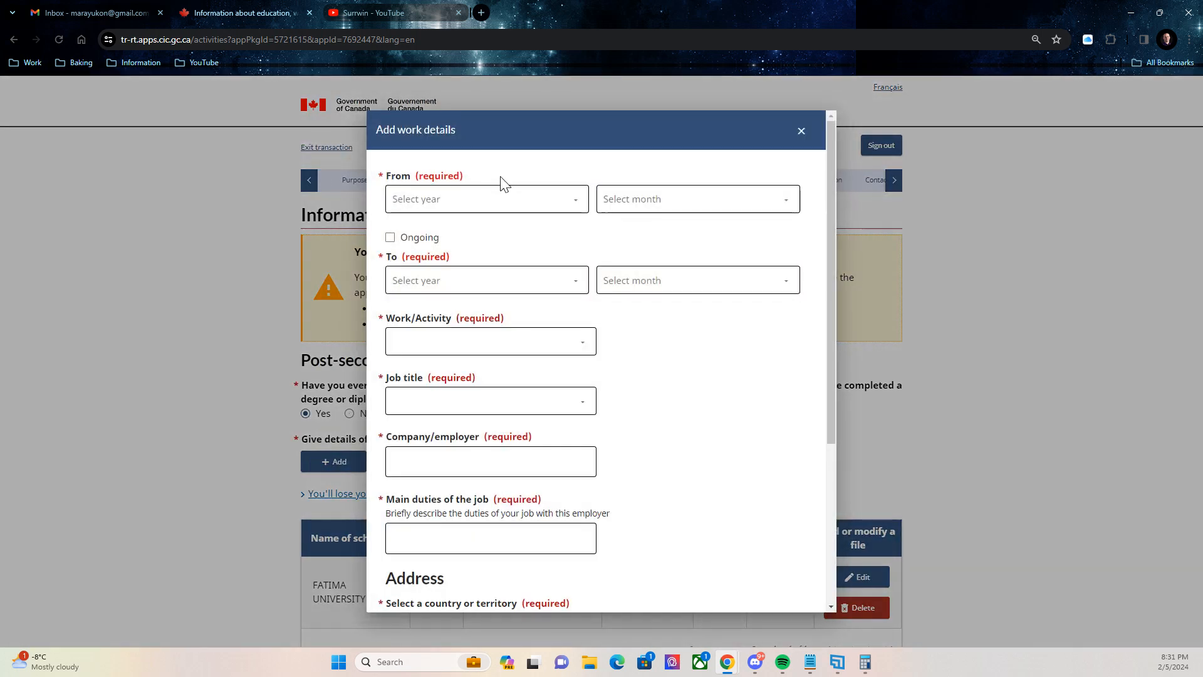
{"action": "left_click", "coordinate": [498, 201]}
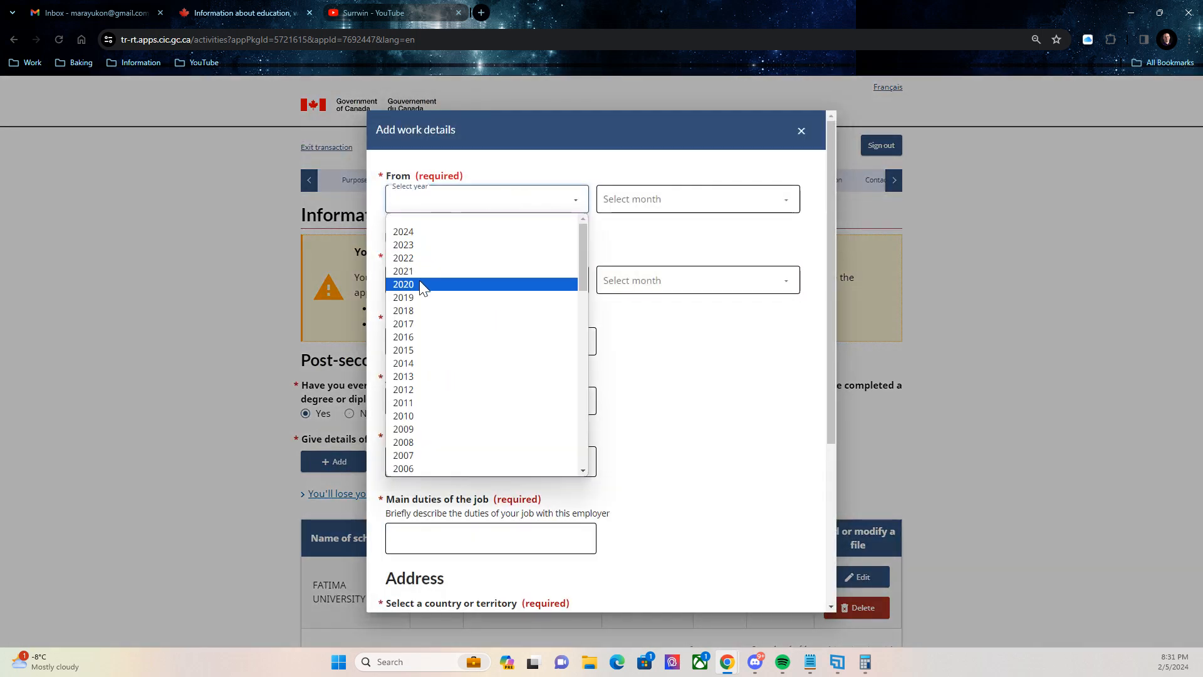
{"action": "left_click", "coordinate": [426, 415]}
{"action": "left_click", "coordinate": [626, 207]}
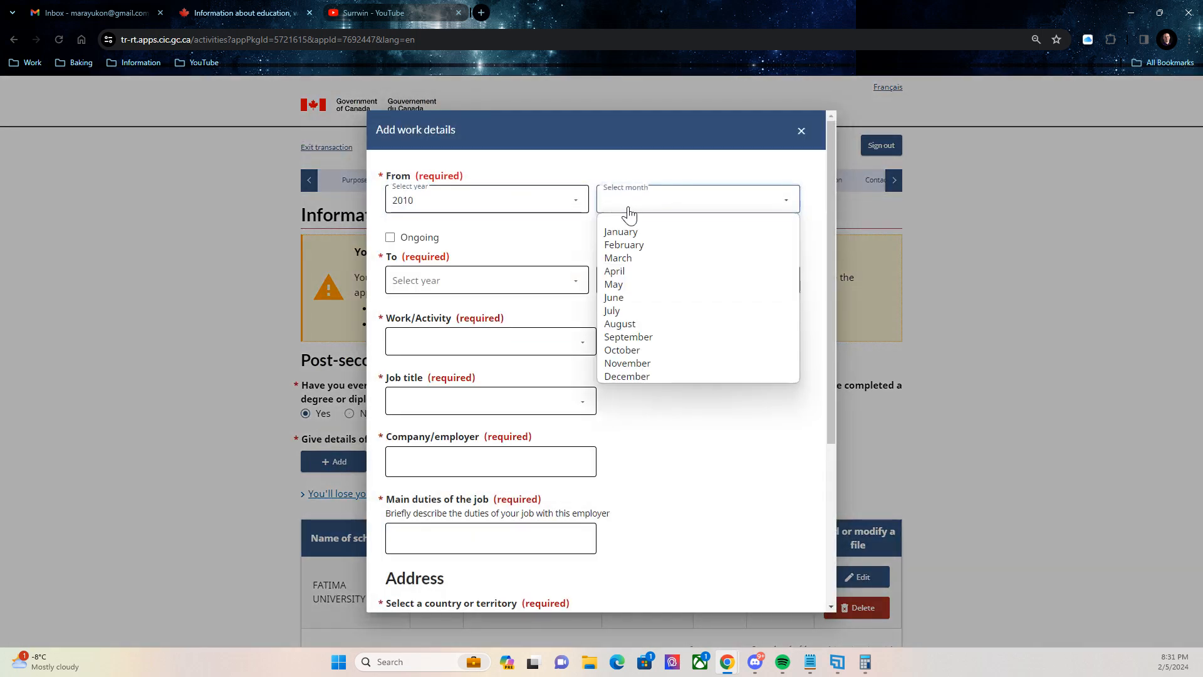
{"action": "left_click", "coordinate": [629, 232]}
{"action": "left_click", "coordinate": [511, 282]}
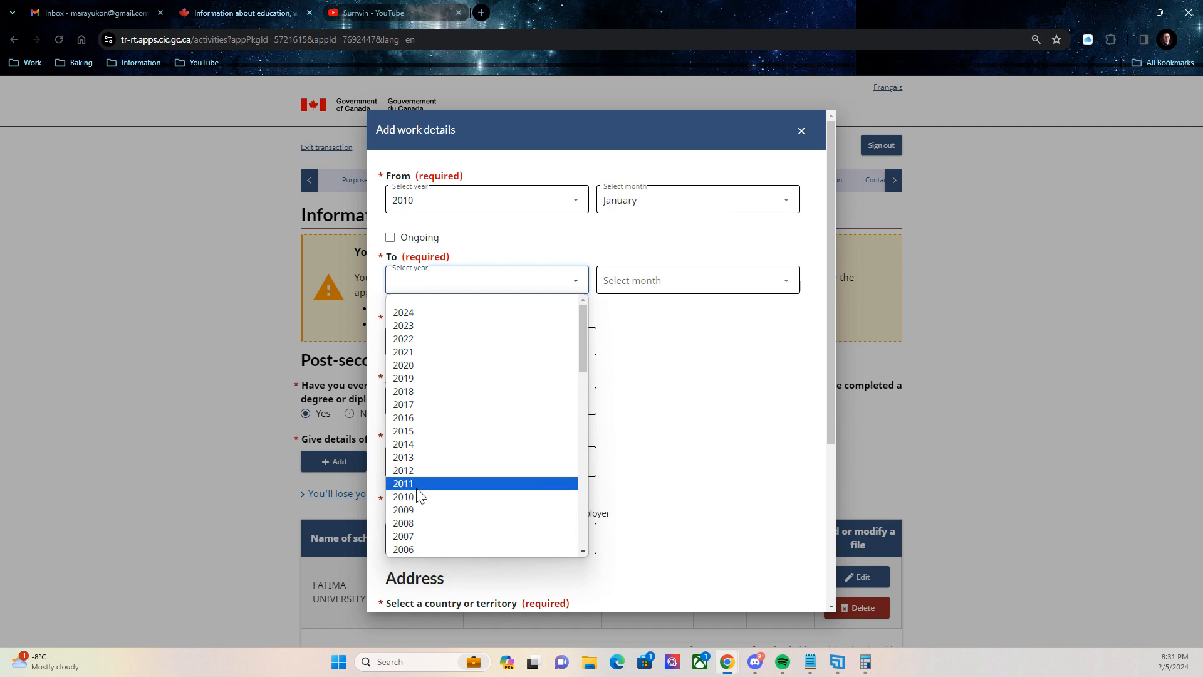
{"action": "left_click", "coordinate": [419, 470]}
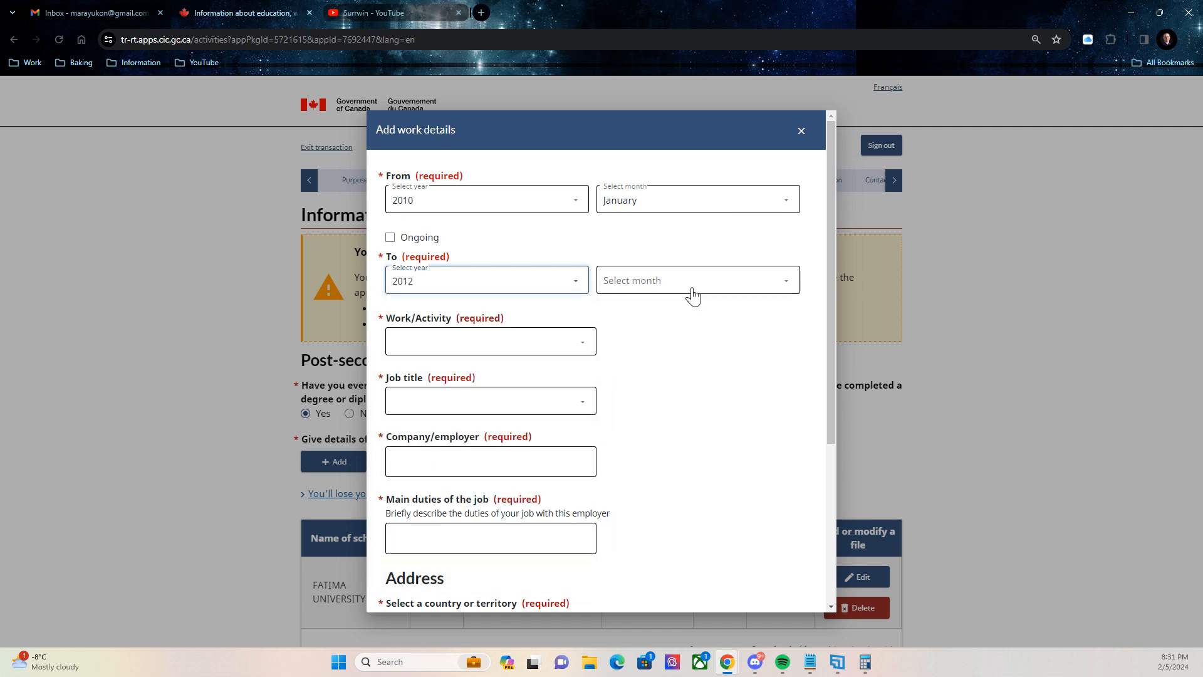
{"action": "left_click", "coordinate": [692, 286]}
{"action": "left_click", "coordinate": [671, 455]}
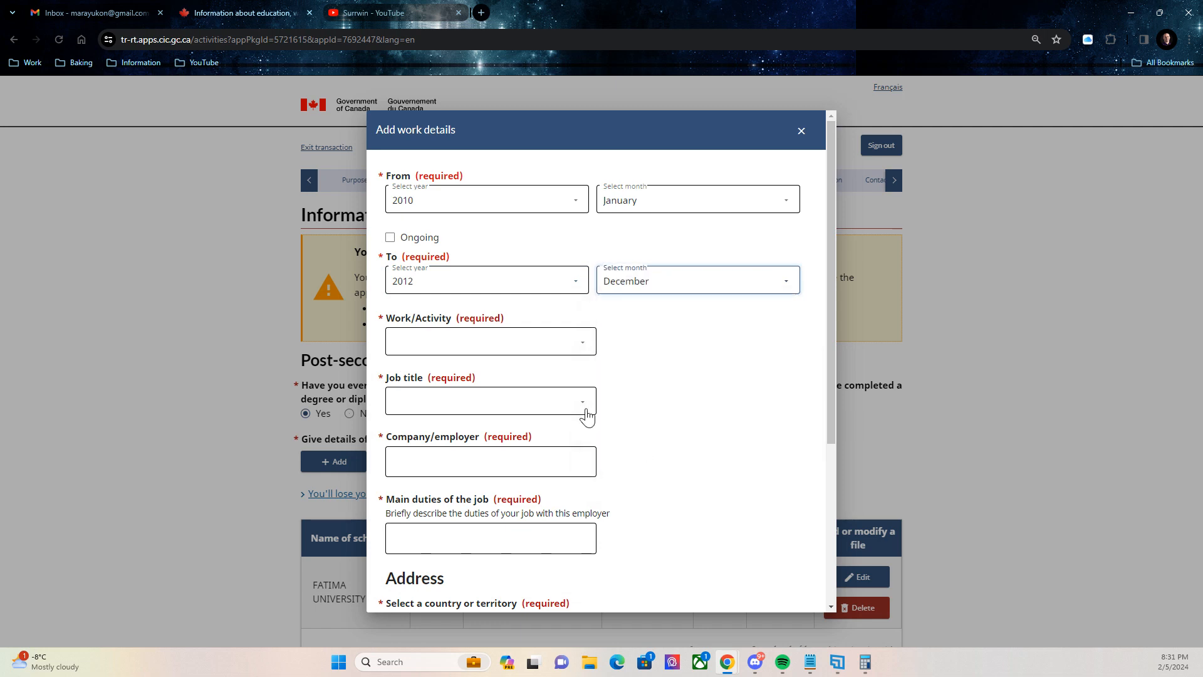
Mark the period as Unemployed, set Philippines as the country, and recheck the year lists.
{"action": "left_click", "coordinate": [495, 343]}
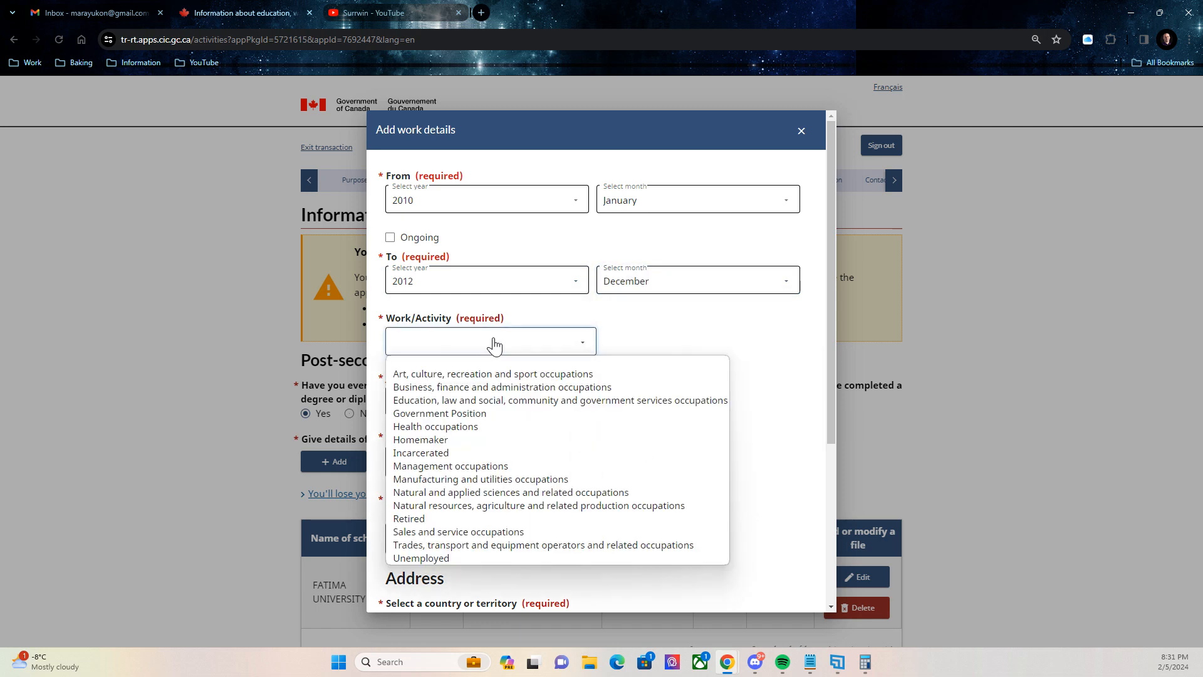
{"action": "left_click", "coordinate": [441, 558]}
{"action": "scroll", "coordinate": [443, 439], "scroll_direction": "down", "scroll_amount": 2}
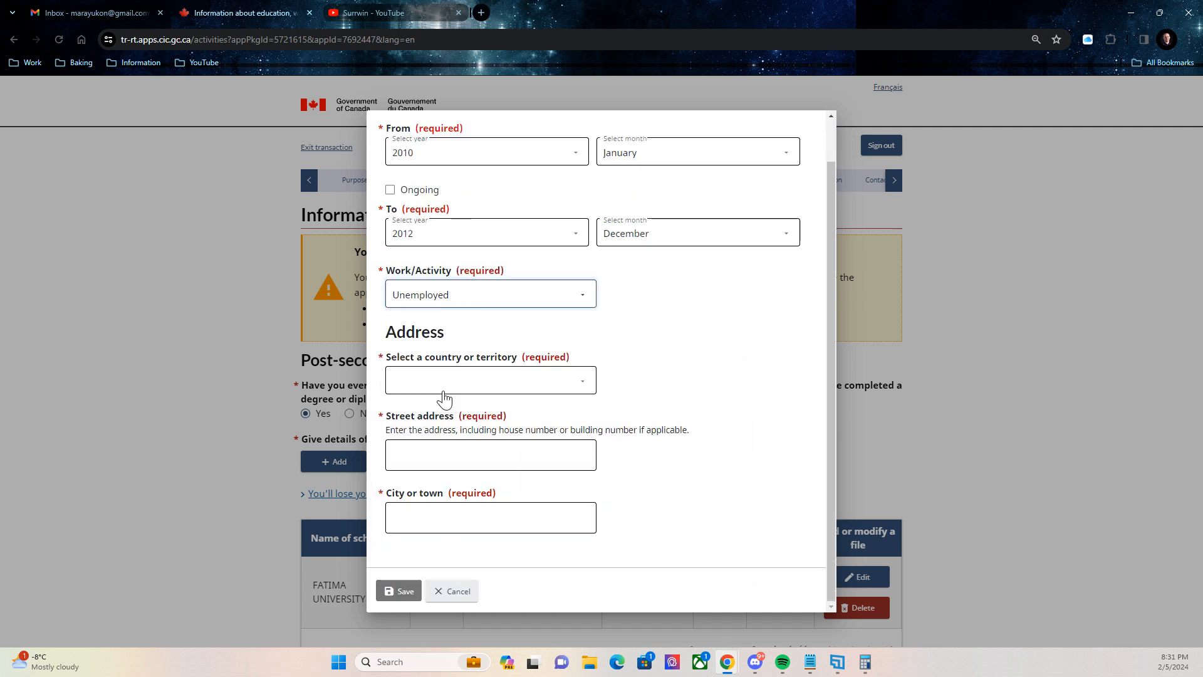
{"action": "left_click", "coordinate": [573, 394]}
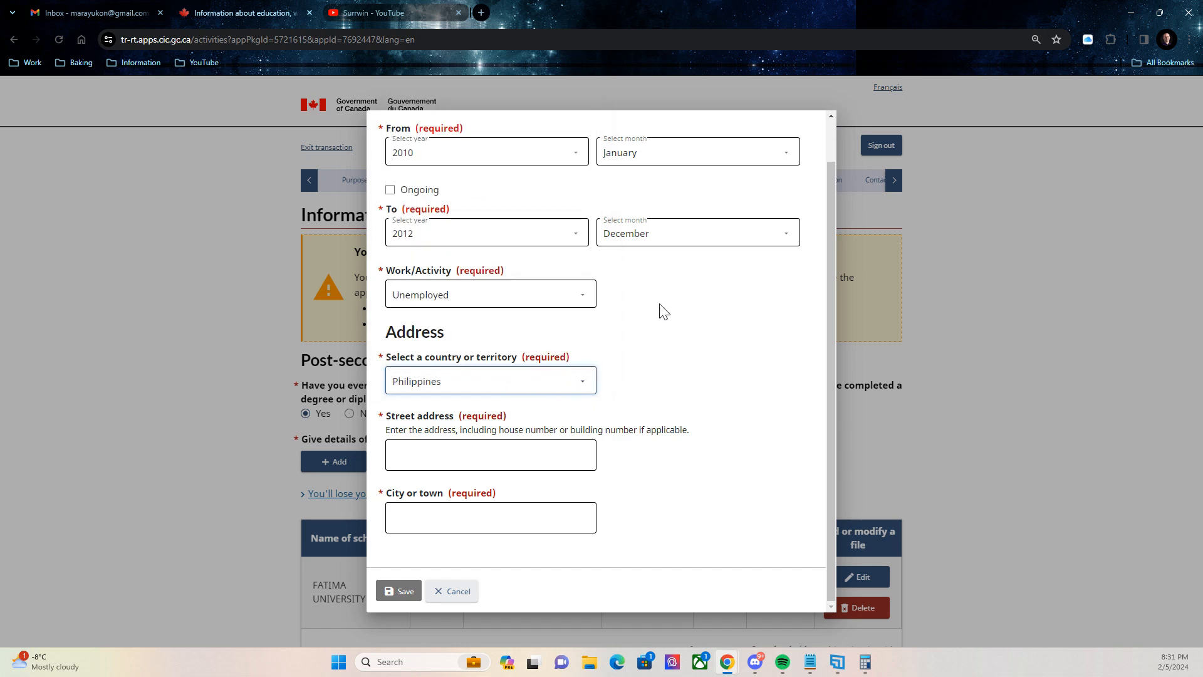
{"action": "scroll", "coordinate": [589, 176], "scroll_direction": "up", "scroll_amount": 2}
{"action": "scroll", "coordinate": [633, 231], "scroll_direction": "down", "scroll_amount": 2}
{"action": "scroll", "coordinate": [529, 126], "scroll_direction": "up", "scroll_amount": 2}
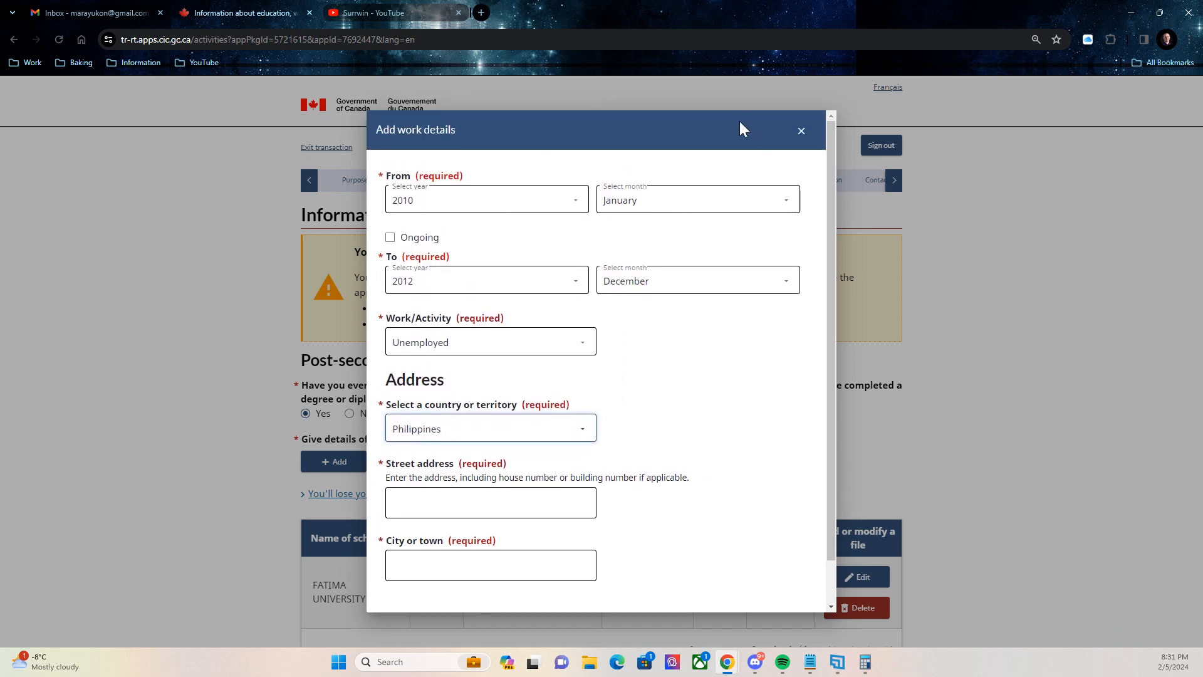
{"action": "scroll", "coordinate": [714, 322], "scroll_direction": "down", "scroll_amount": 2}
{"action": "scroll", "coordinate": [620, 276], "scroll_direction": "up", "scroll_amount": 2}
{"action": "left_click", "coordinate": [567, 196]}
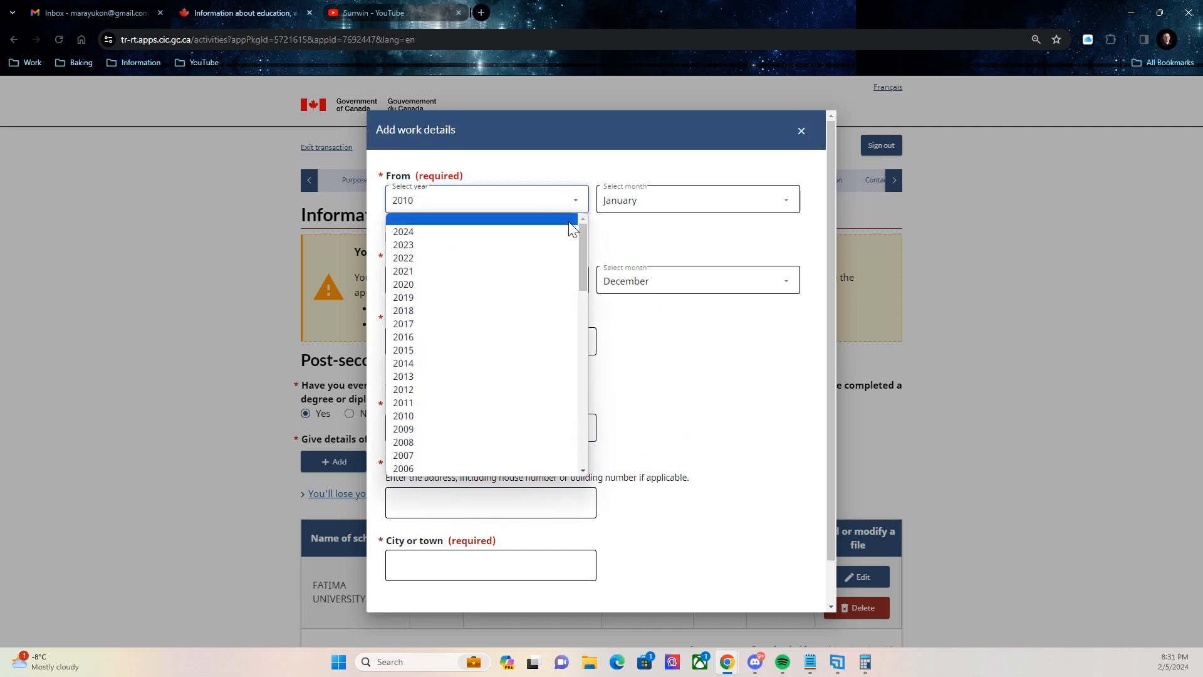
{"action": "key", "text": "Escape"}
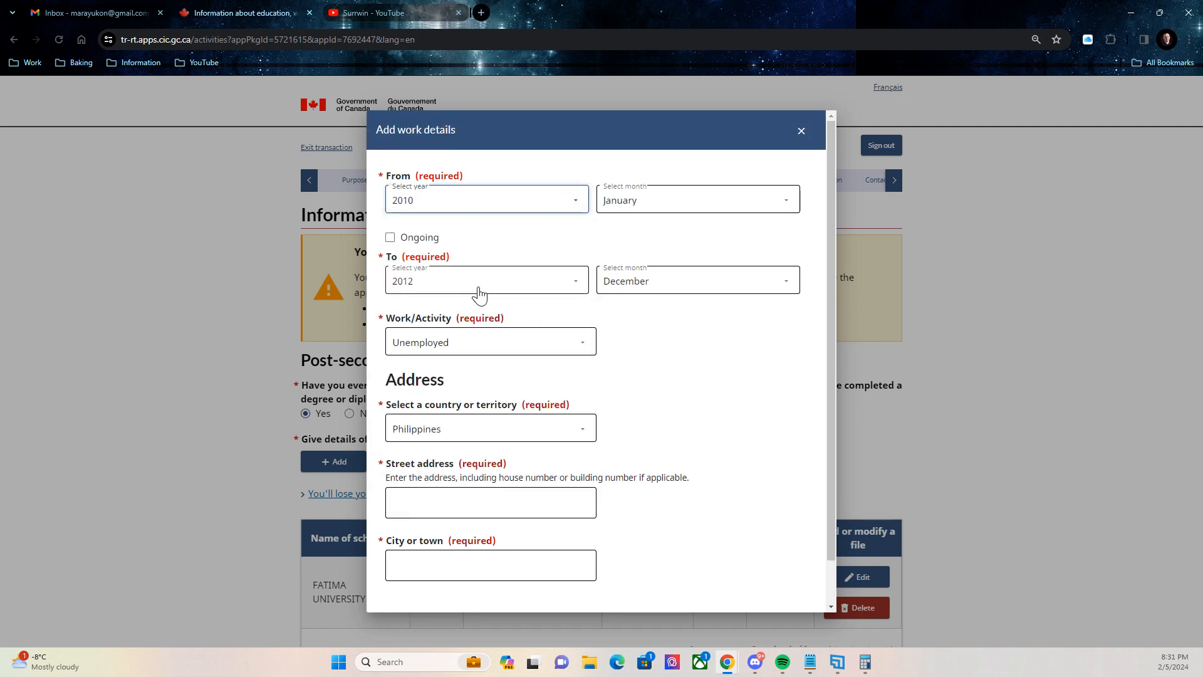
{"action": "left_click", "coordinate": [479, 289]}
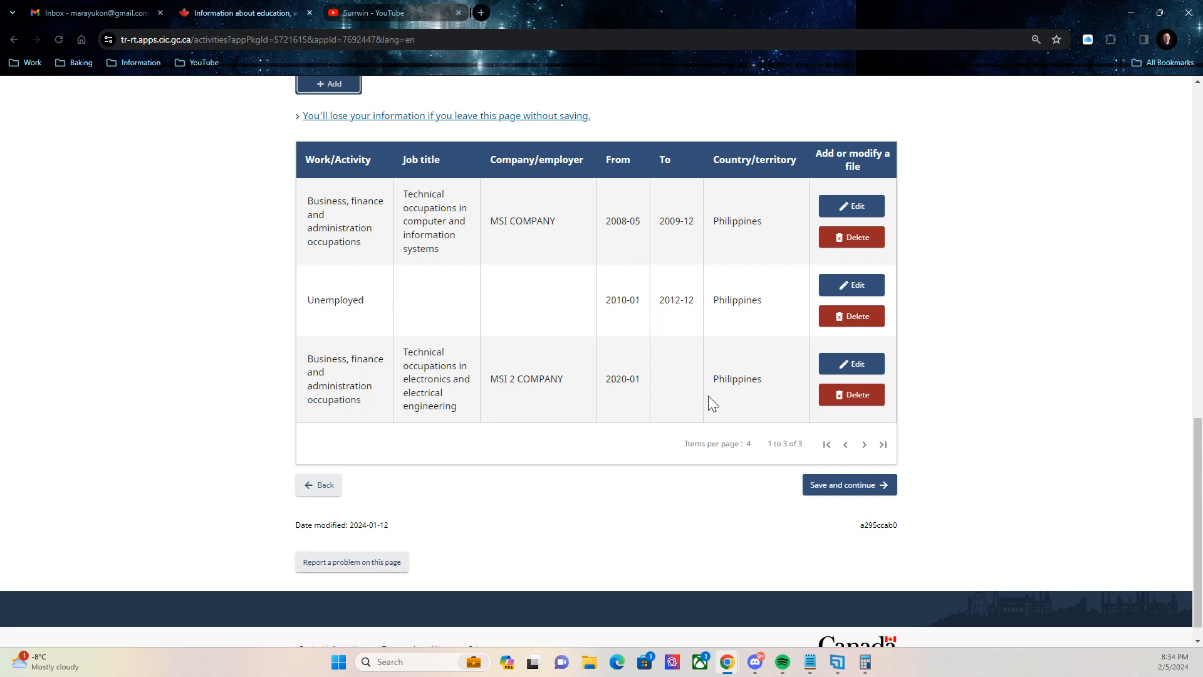
Fix the gap error by starting the MSI 2 COMPANY job in 2013-01, then continue to Travel history.
{"action": "left_click", "coordinate": [862, 486]}
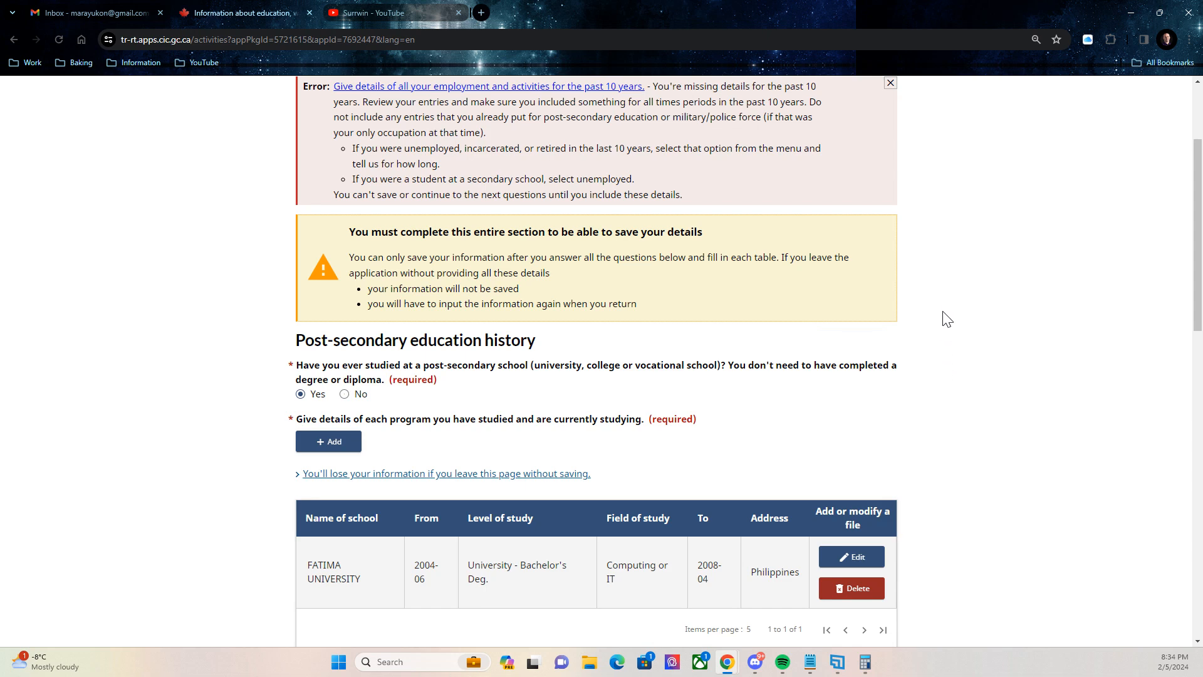
{"action": "scroll", "coordinate": [946, 313], "scroll_direction": "up", "scroll_amount": 3}
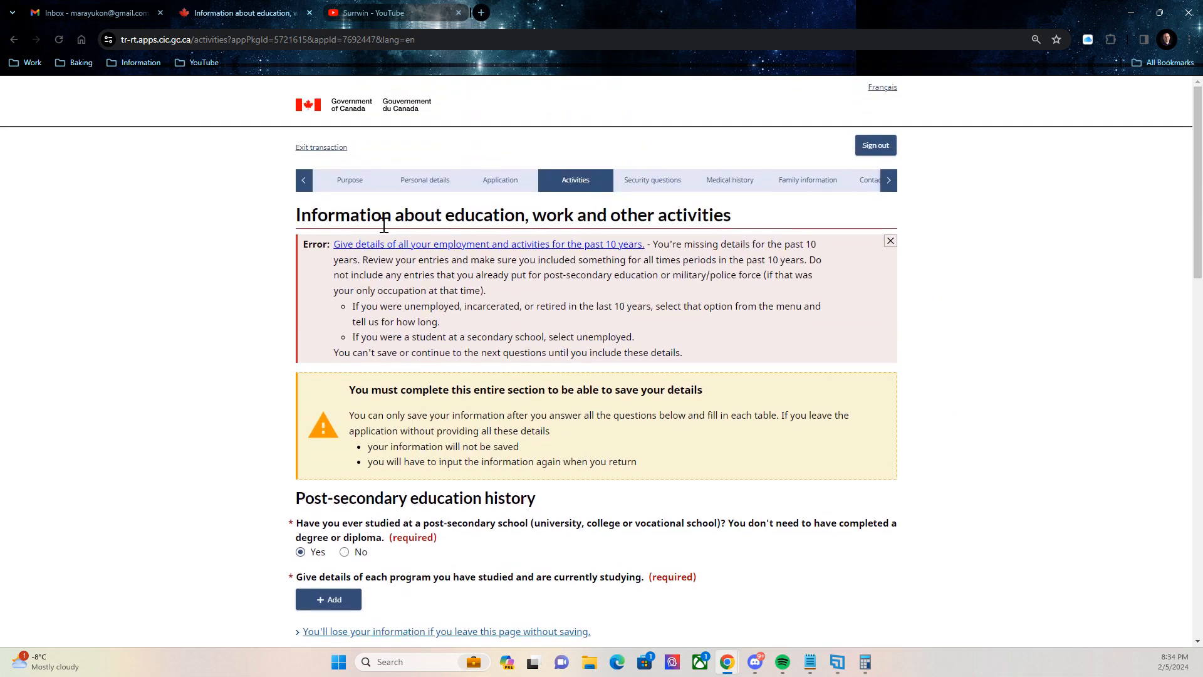
{"action": "left_click", "coordinate": [343, 245]}
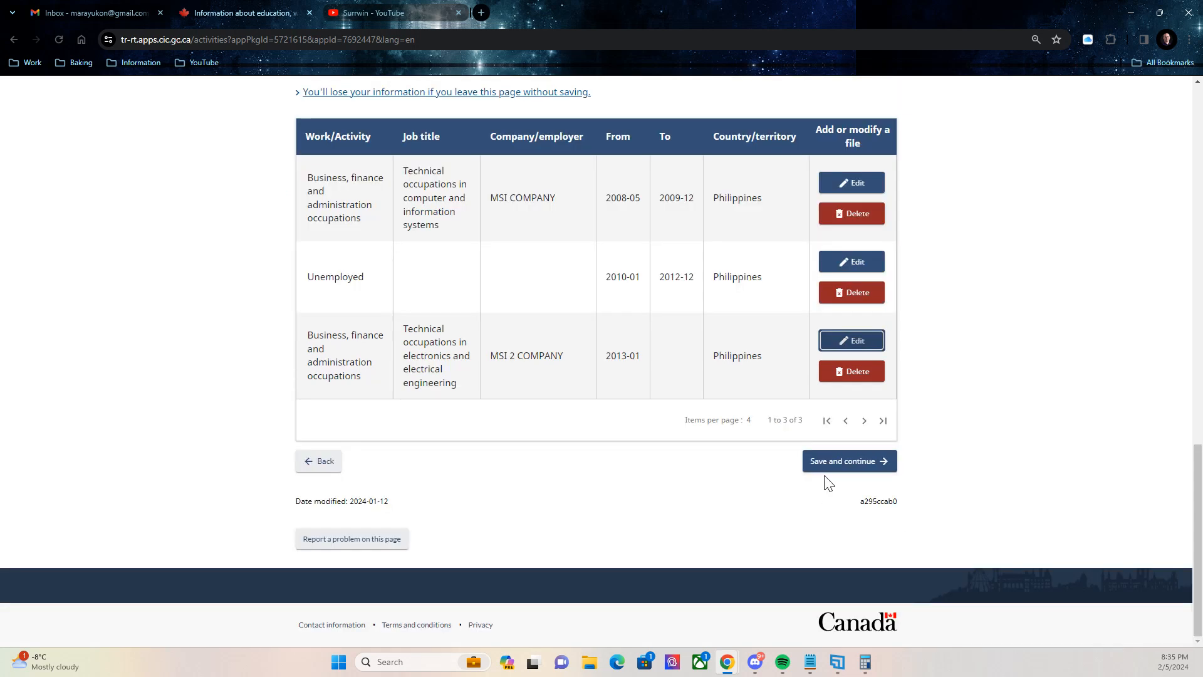
{"action": "left_click", "coordinate": [824, 470]}
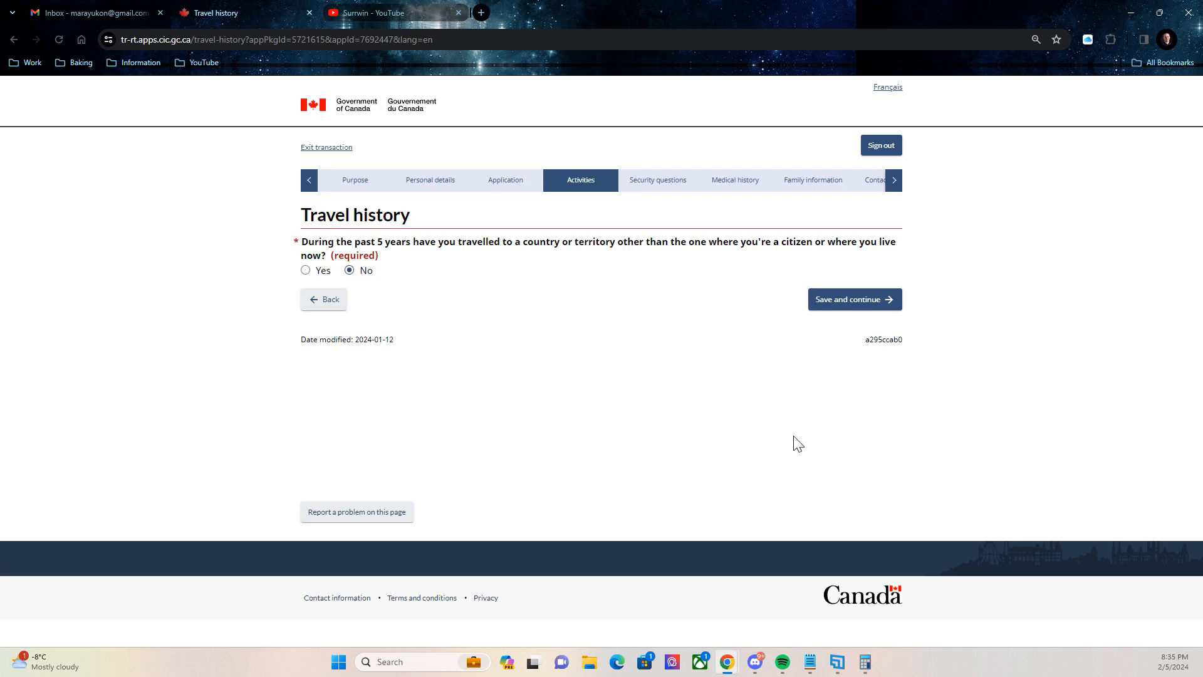
Answer No to travelling to another country in the past 5 years and continue.
{"action": "left_click", "coordinate": [305, 270]}
{"action": "scroll", "coordinate": [370, 251], "scroll_direction": "down", "scroll_amount": 1}
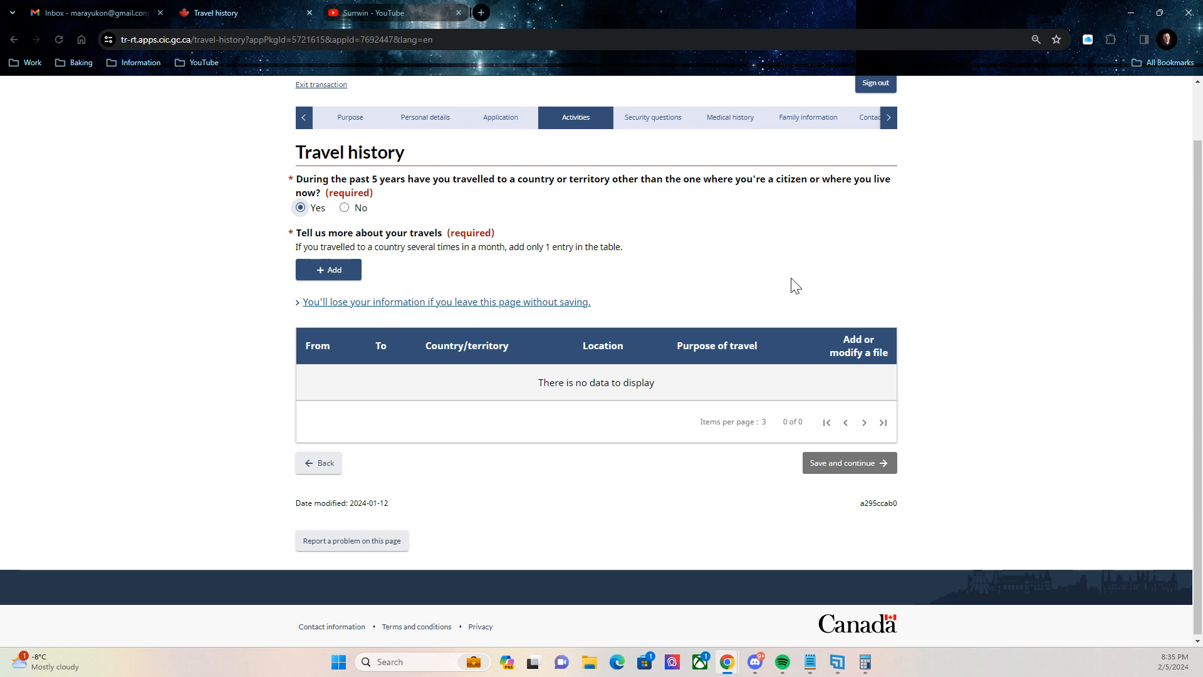
{"action": "left_click", "coordinate": [344, 208]}
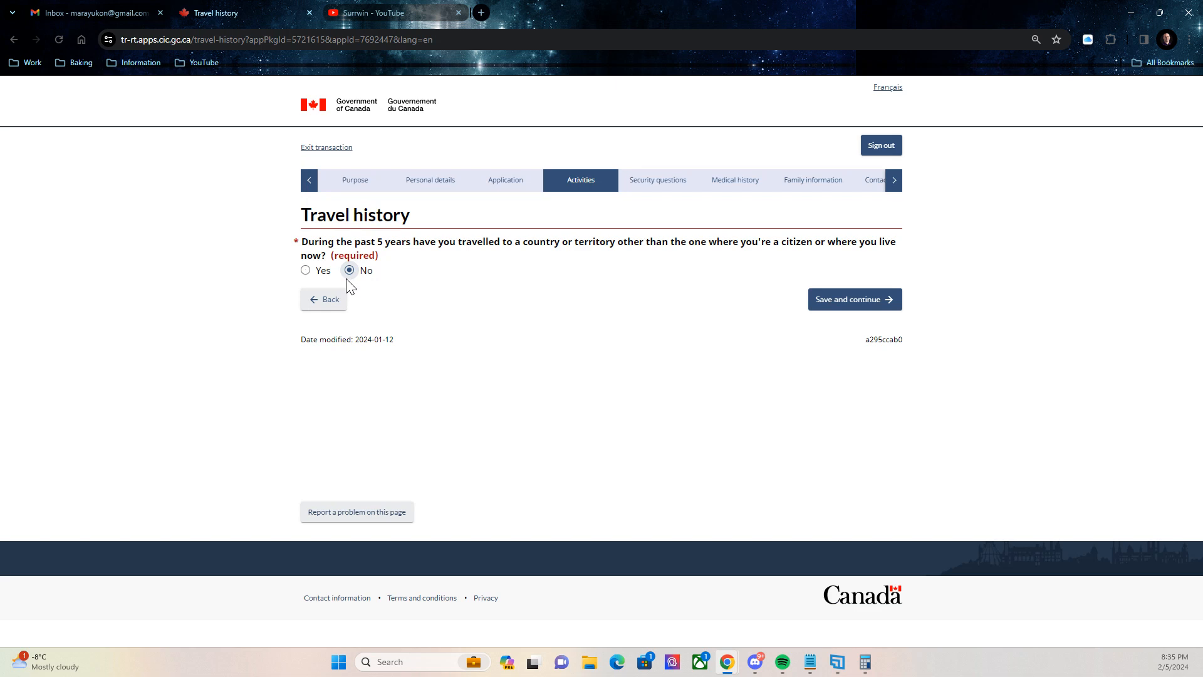
{"action": "left_click", "coordinate": [861, 300]}
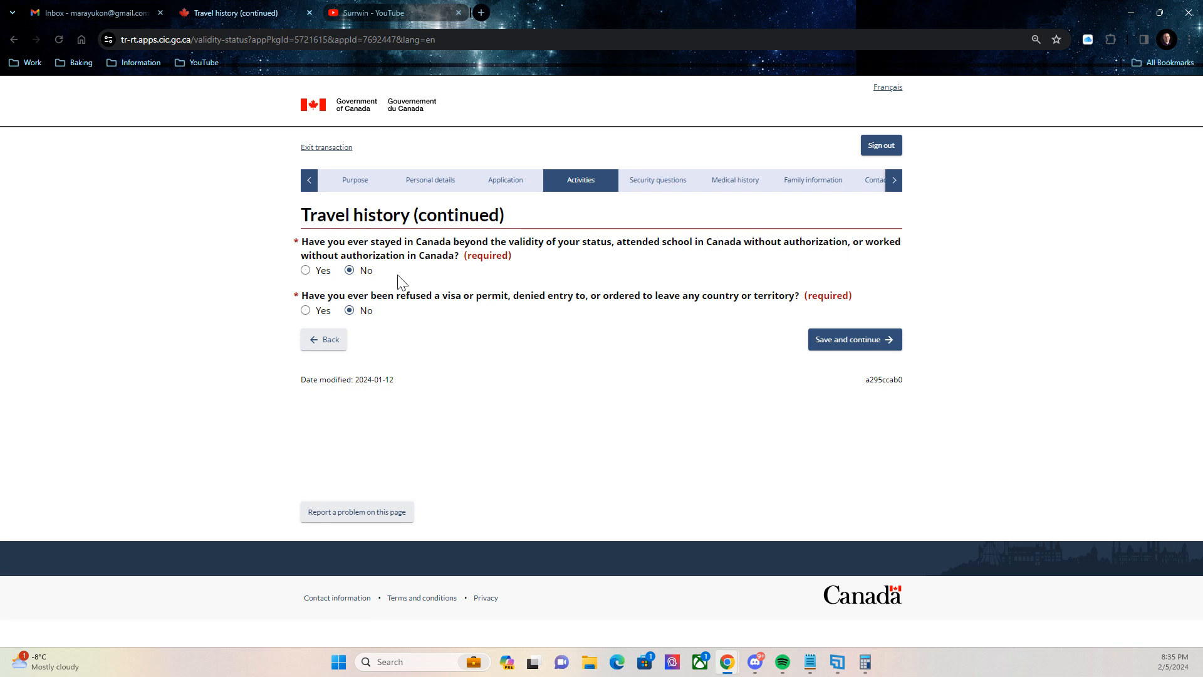
Keep No for overstaying in Canada and for prior visa refusals, then continue.
{"action": "left_click", "coordinate": [349, 270]}
{"action": "left_click", "coordinate": [306, 310]}
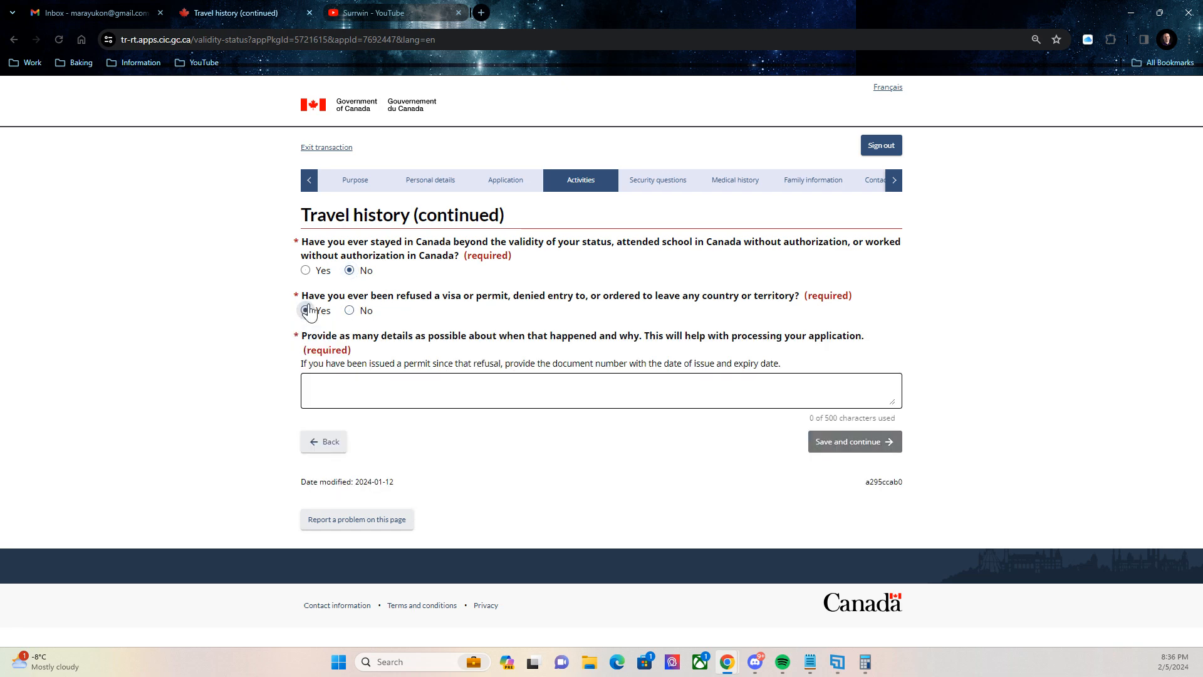
{"action": "left_click", "coordinate": [403, 387]}
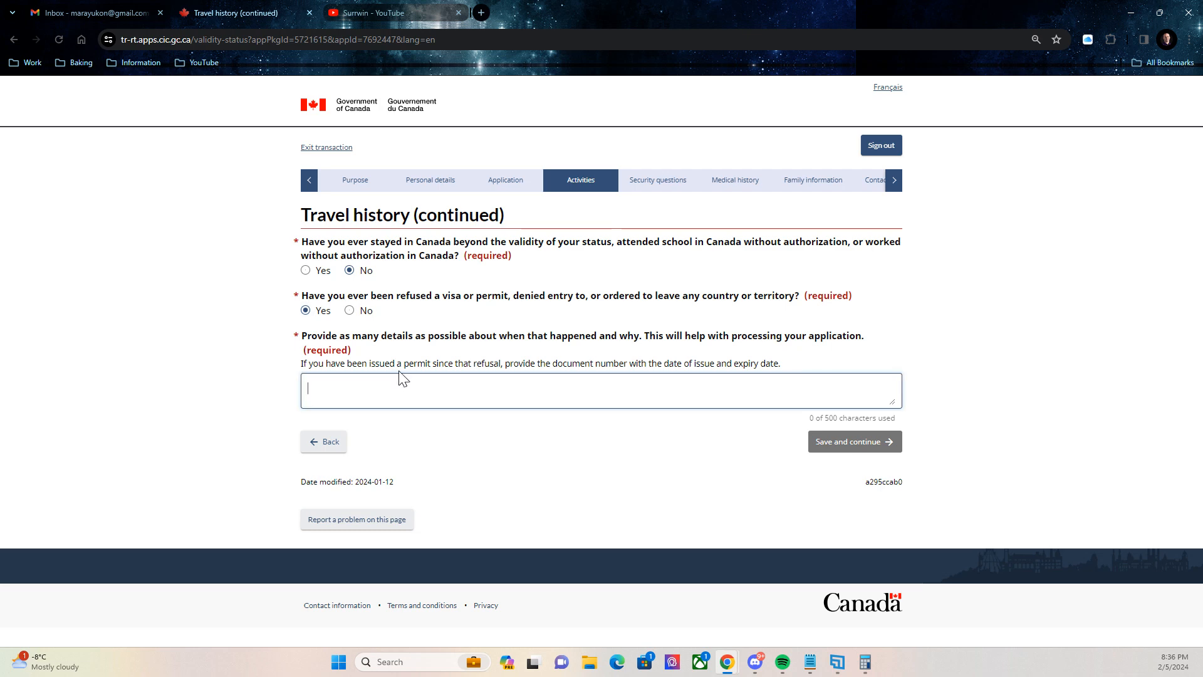
{"action": "left_click", "coordinate": [349, 310]}
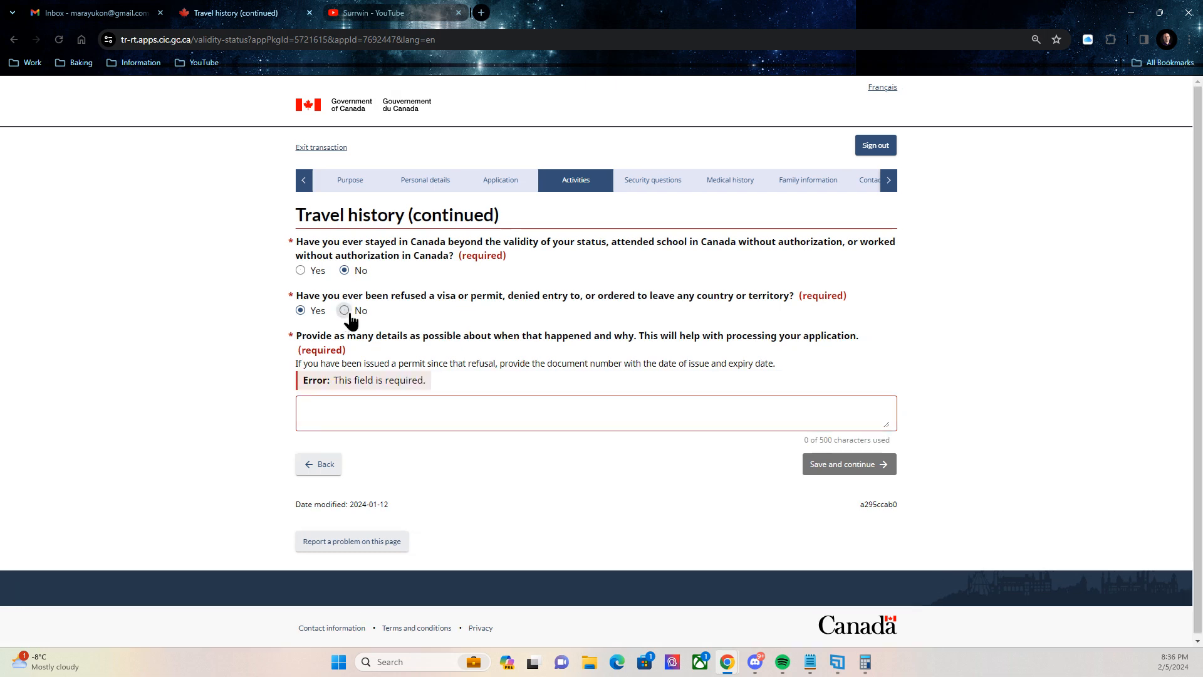
{"action": "left_click", "coordinate": [839, 352]}
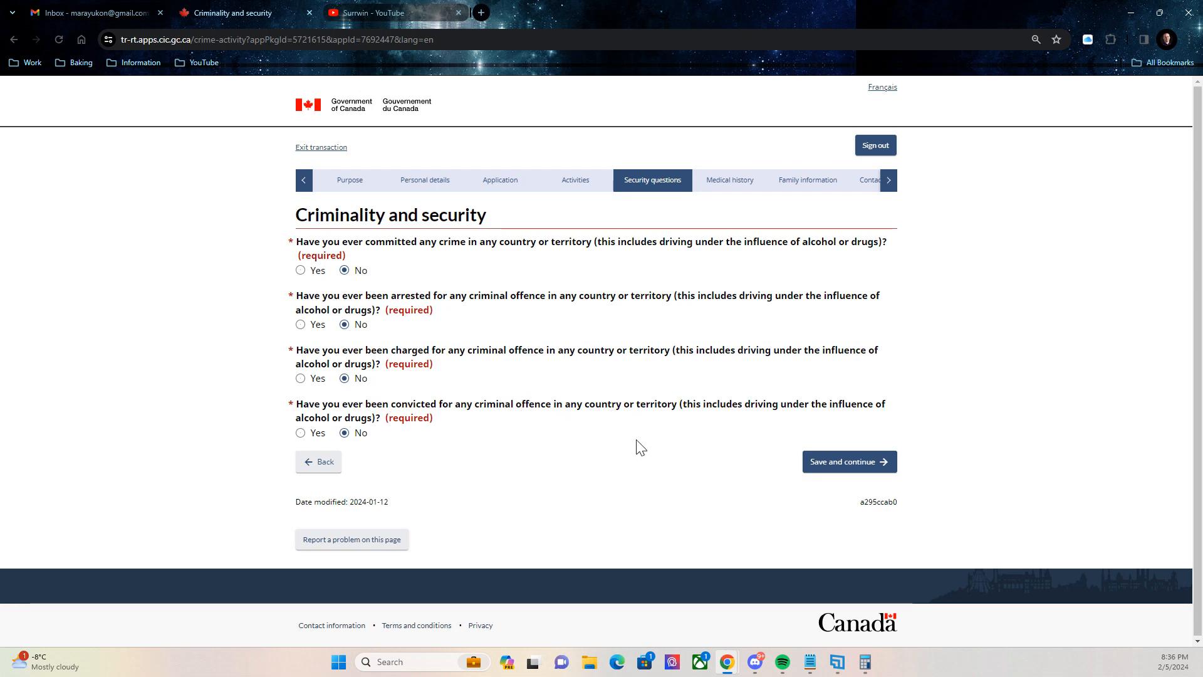
Save the criminality answers, then answer No to the political-violence and ill-treatment questions.
{"action": "left_click", "coordinate": [843, 462]}
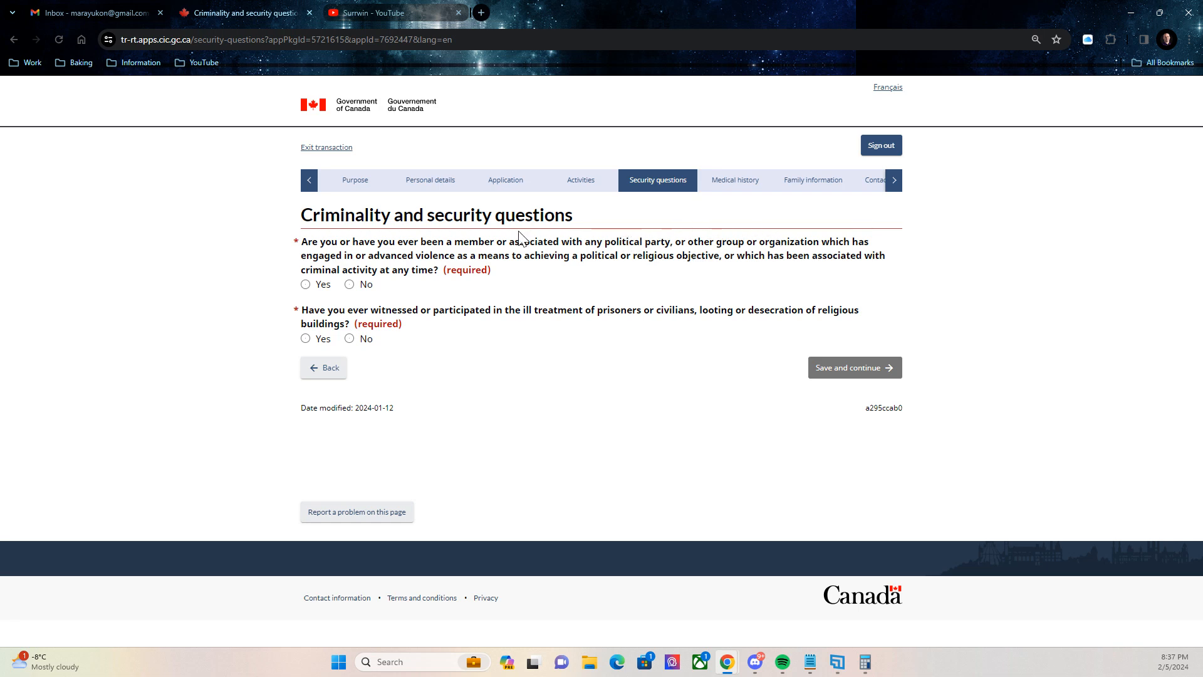
{"action": "left_click", "coordinate": [350, 284]}
{"action": "left_click", "coordinate": [349, 338]}
{"action": "key", "text": "Return"}
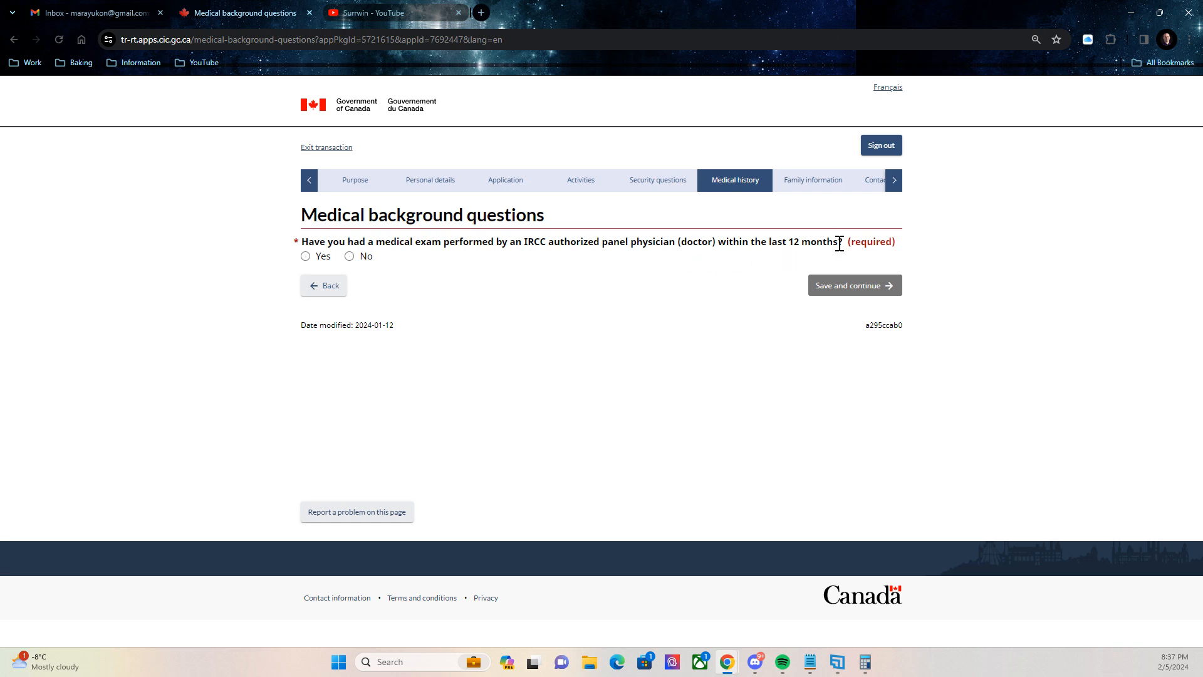
Answer No to the recent medical exam and both tuberculosis questions, saving each page.
{"action": "left_click", "coordinate": [349, 256]}
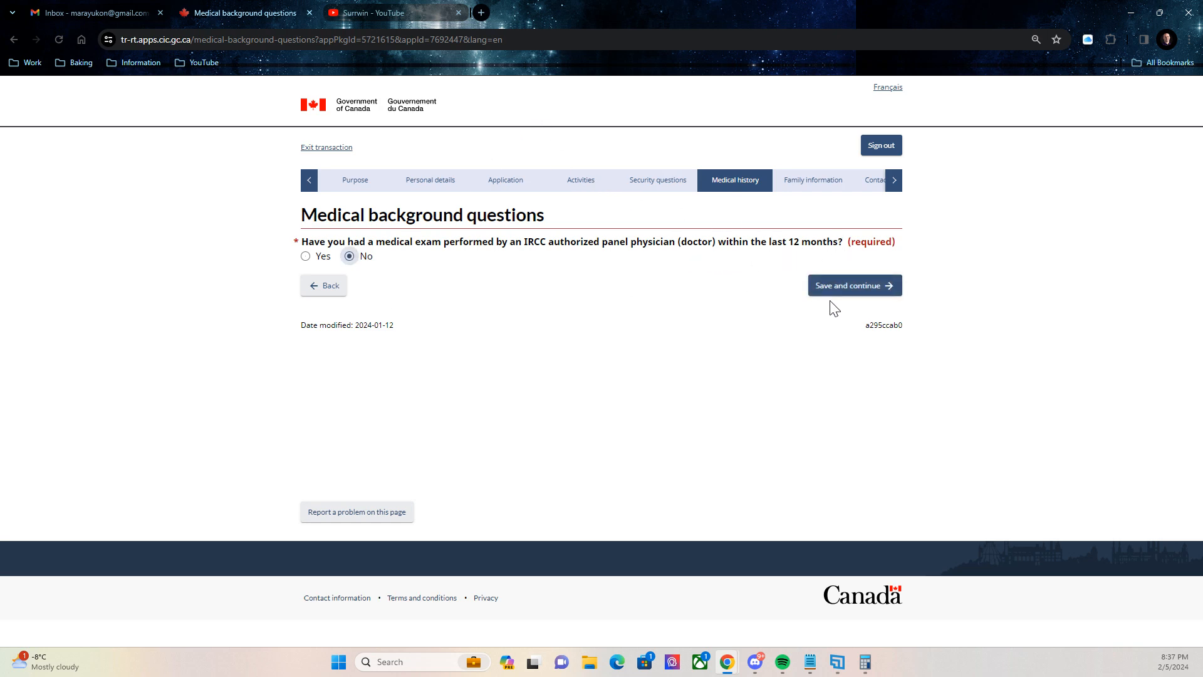
{"action": "left_click", "coordinate": [847, 291]}
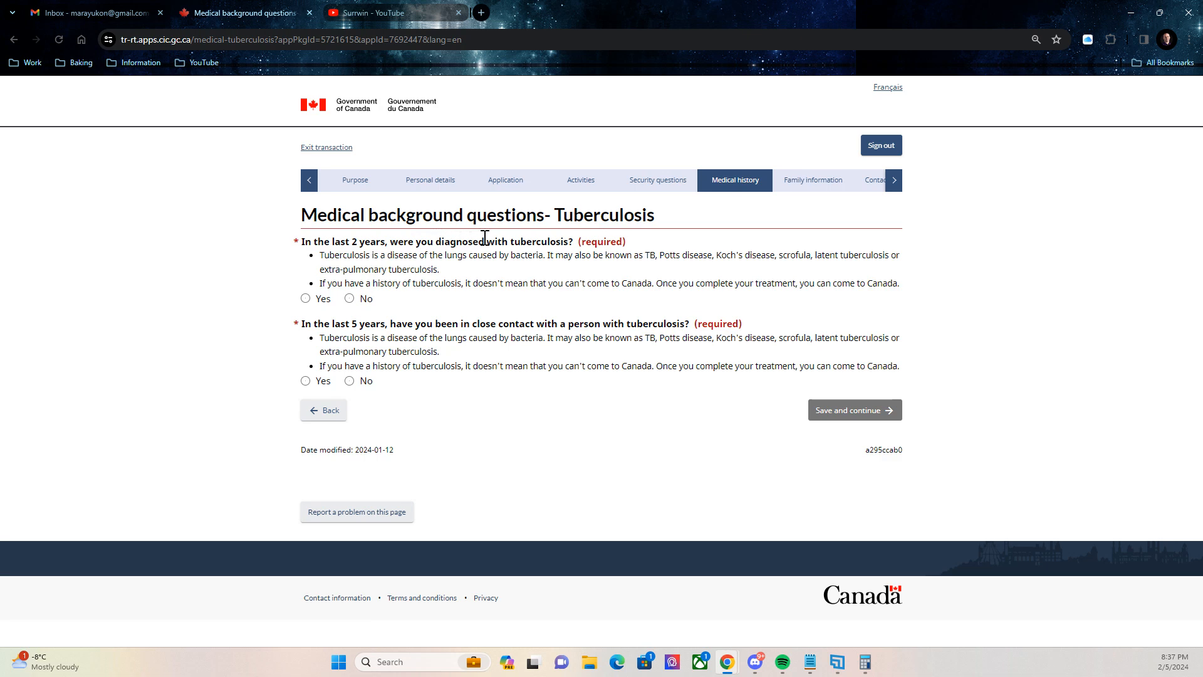
{"action": "left_click", "coordinate": [349, 299]}
{"action": "left_click", "coordinate": [349, 380]}
{"action": "left_click", "coordinate": [818, 410]}
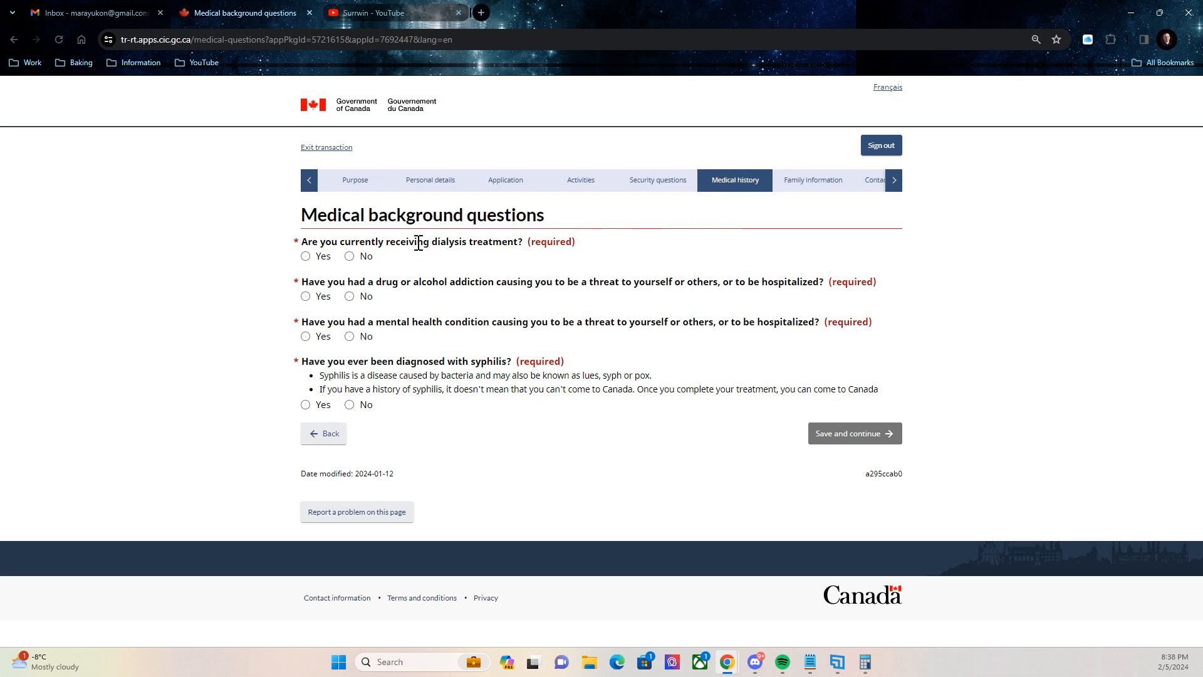
Answer No to the dialysis, addiction, mental health and syphilis questions and continue.
{"action": "left_click", "coordinate": [349, 256]}
{"action": "left_click", "coordinate": [349, 296]}
{"action": "left_click", "coordinate": [349, 336]}
{"action": "left_click", "coordinate": [349, 404]}
{"action": "left_click", "coordinate": [824, 440]}
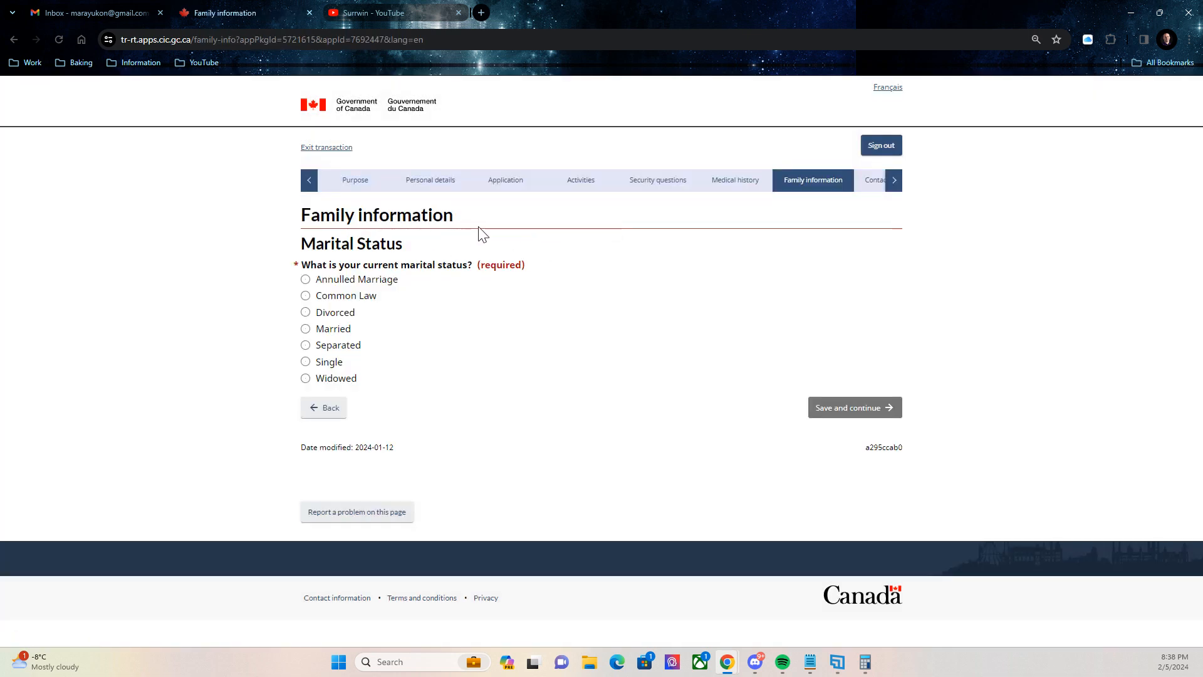
Settle on Single as the marital status after trying Married and Separated, and save.
{"action": "left_click", "coordinate": [306, 328]}
{"action": "scroll", "coordinate": [471, 386], "scroll_direction": "down", "scroll_amount": 2}
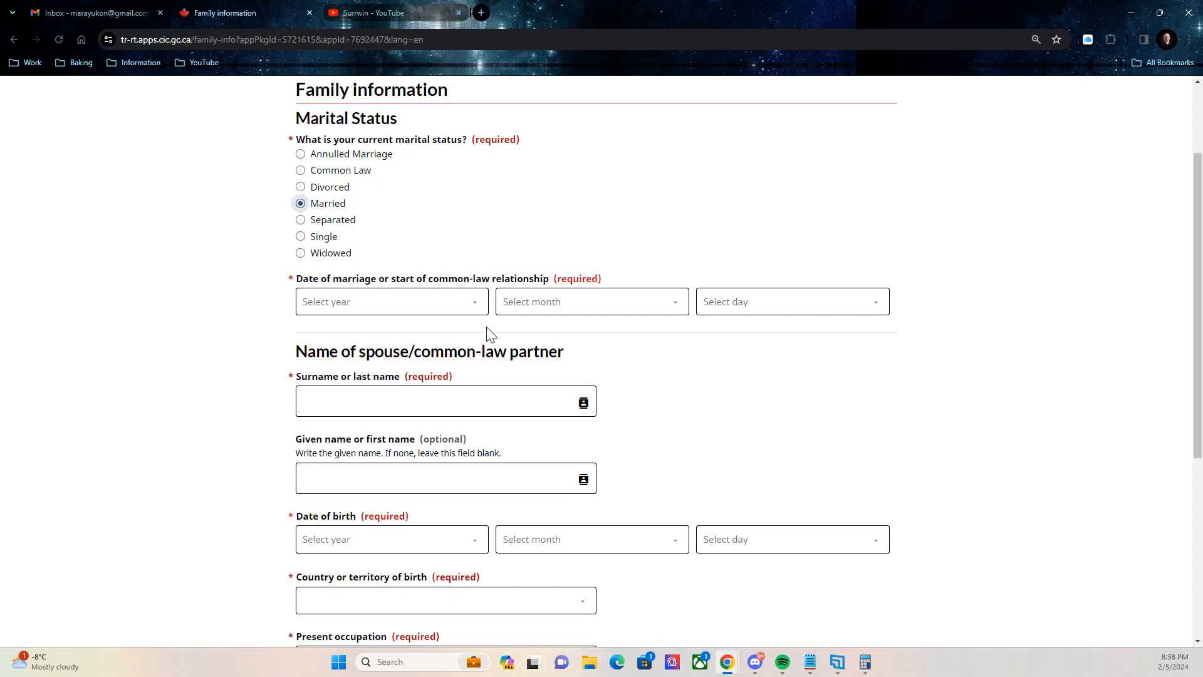
{"action": "scroll", "coordinate": [726, 371], "scroll_direction": "down", "scroll_amount": 2}
{"action": "scroll", "coordinate": [726, 371], "scroll_direction": "down", "scroll_amount": 3}
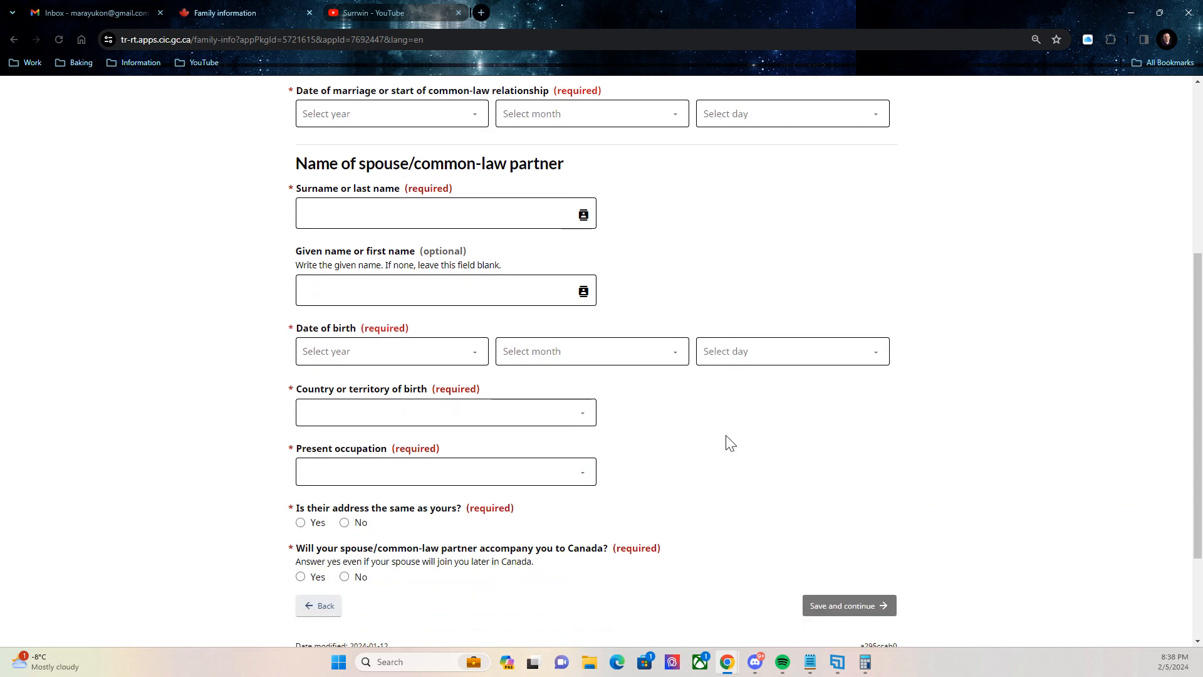
{"action": "scroll", "coordinate": [680, 518], "scroll_direction": "up", "scroll_amount": 10}
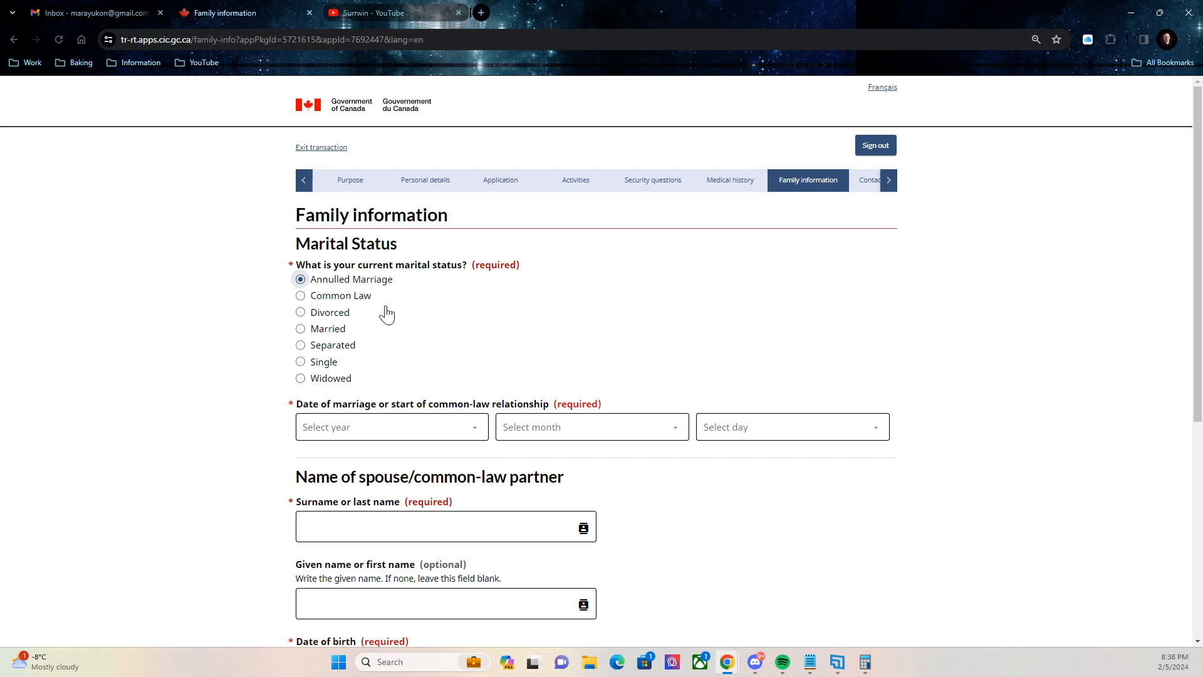
{"action": "scroll", "coordinate": [518, 352], "scroll_direction": "down", "scroll_amount": 6}
{"action": "scroll", "coordinate": [614, 384], "scroll_direction": "up", "scroll_amount": 6}
{"action": "left_click", "coordinate": [300, 345]}
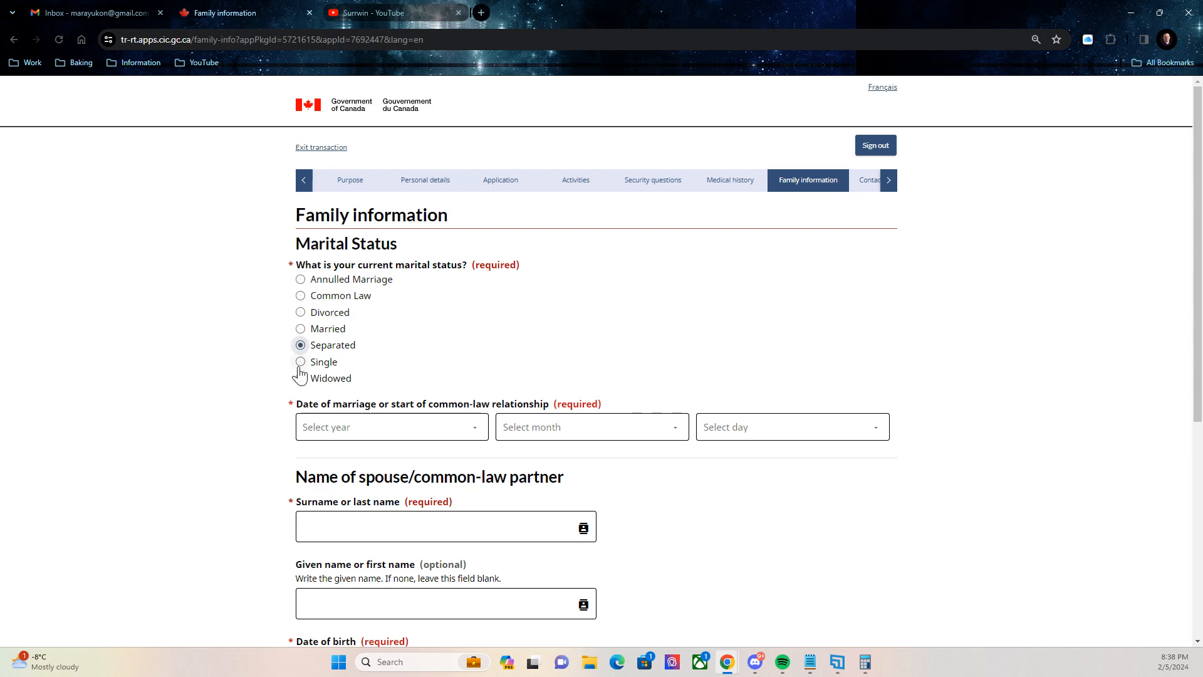
{"action": "left_click", "coordinate": [301, 362]}
{"action": "left_click", "coordinate": [831, 408]}
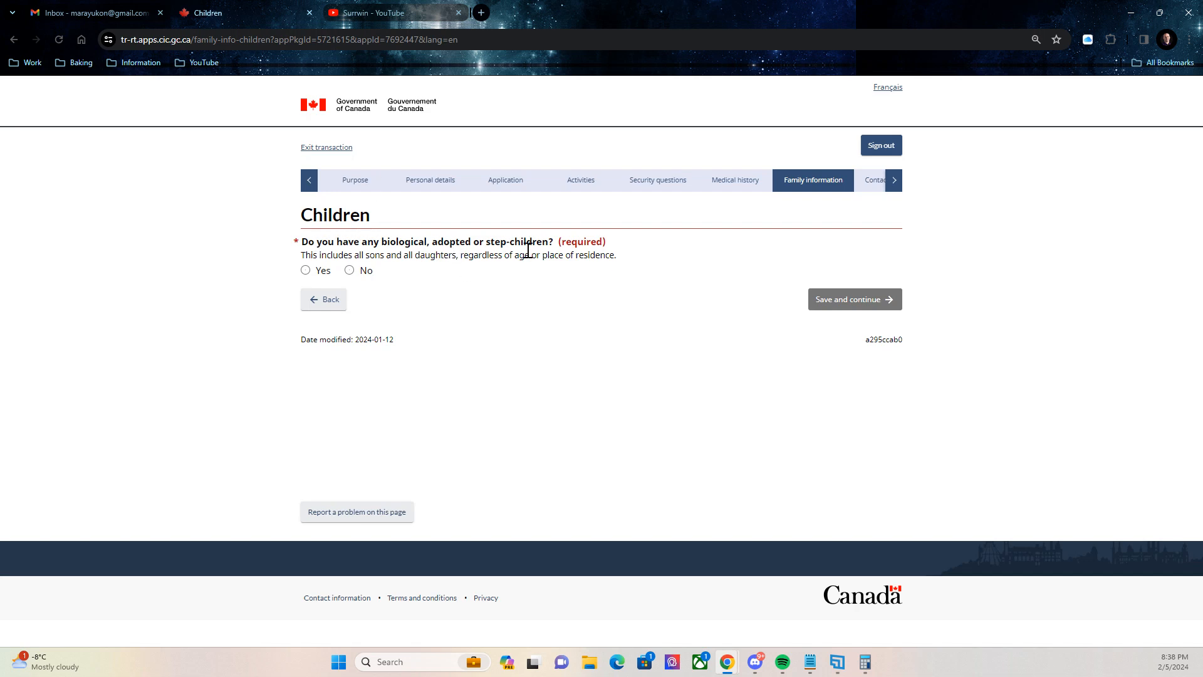
Answer No to having children, tick the 'I understand' acknowledgement, and continue.
{"action": "left_click", "coordinate": [349, 270]}
{"action": "left_click", "coordinate": [306, 296]}
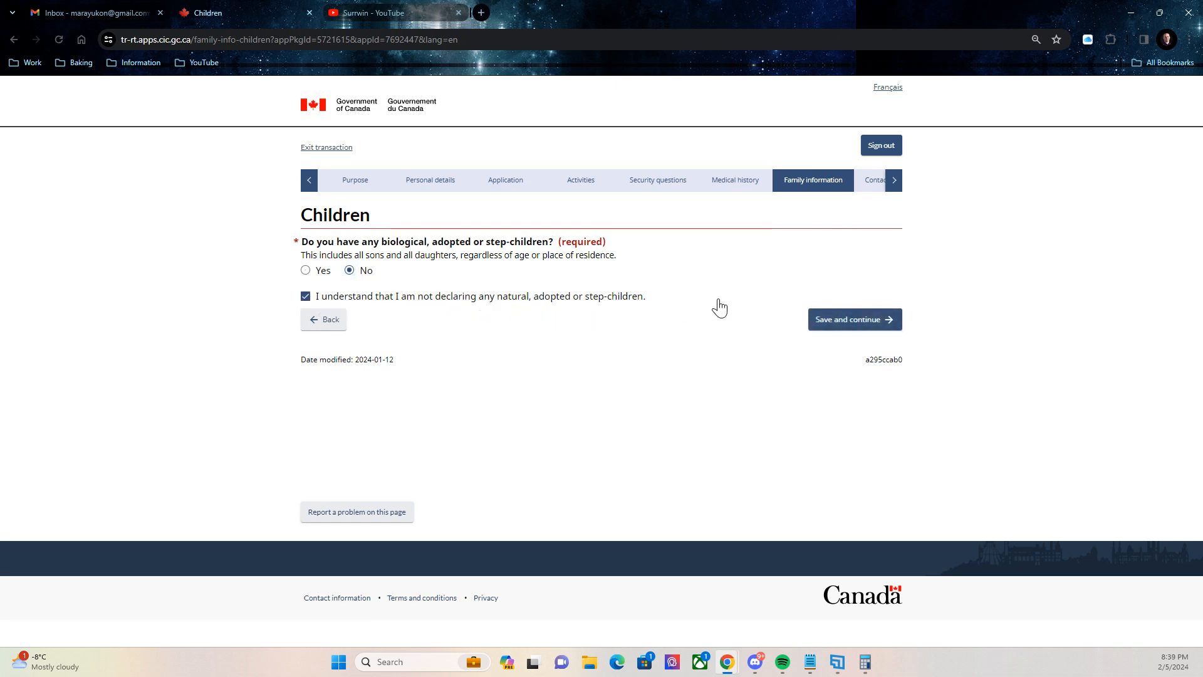
{"action": "left_click", "coordinate": [840, 320]}
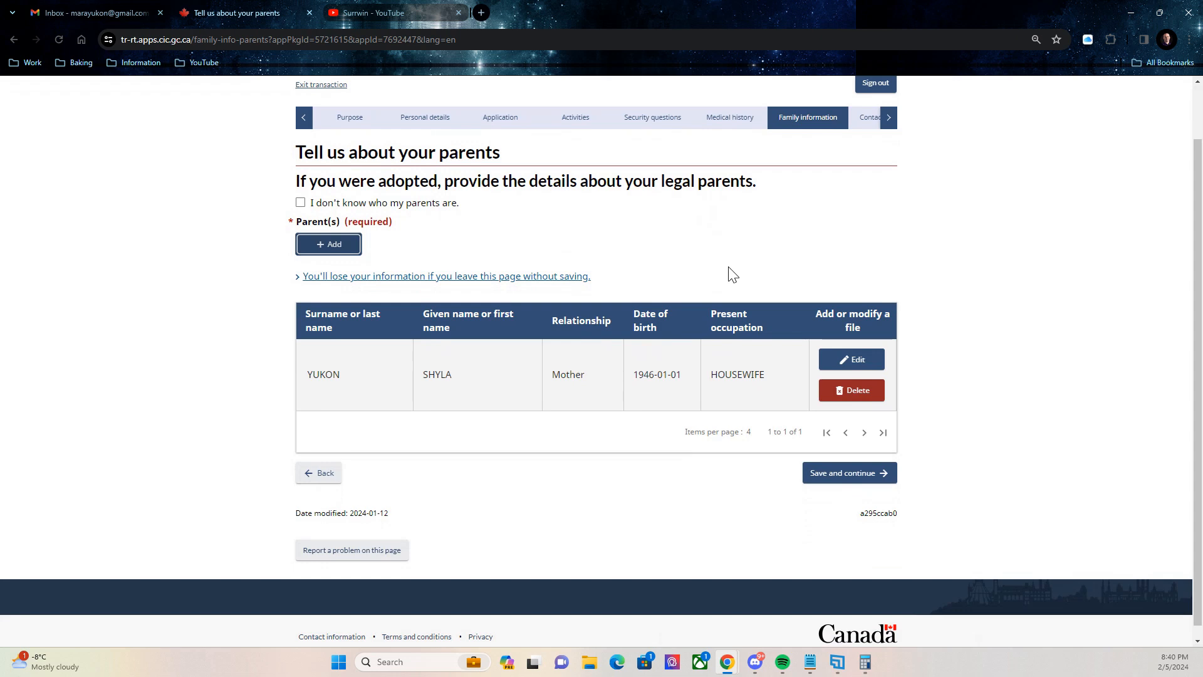
Save the parents page and set Tagalog as the native language.
{"action": "scroll", "coordinate": [733, 276], "scroll_direction": "up", "scroll_amount": 1}
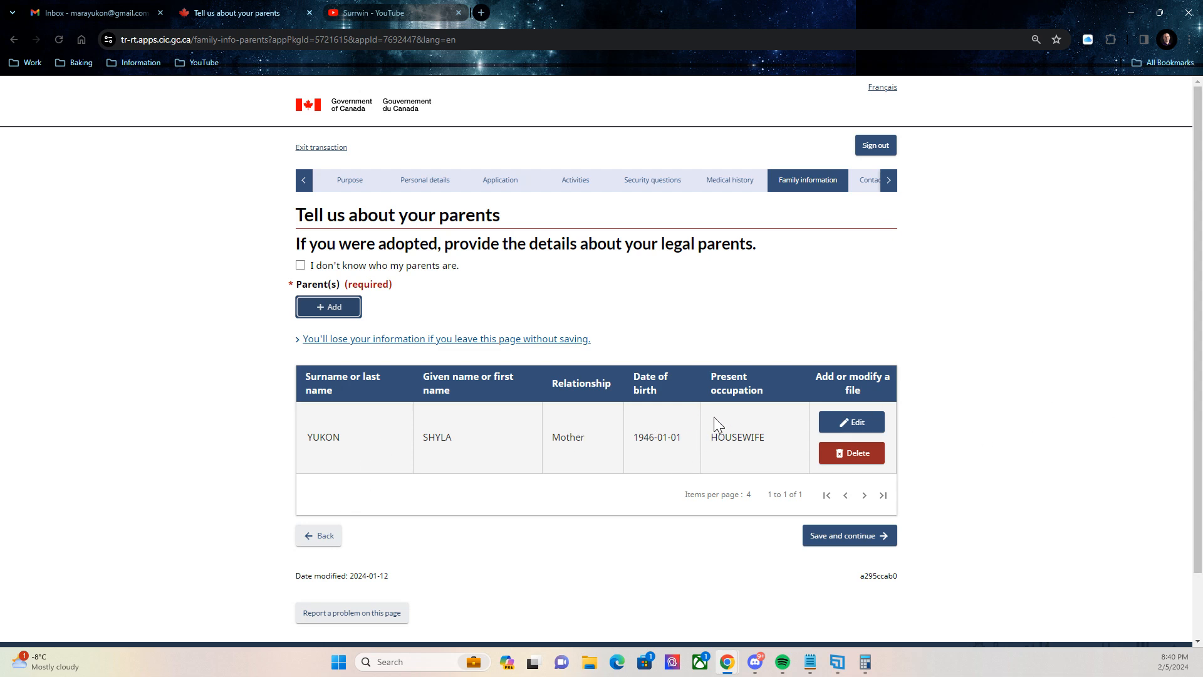
{"action": "left_click", "coordinate": [843, 535]}
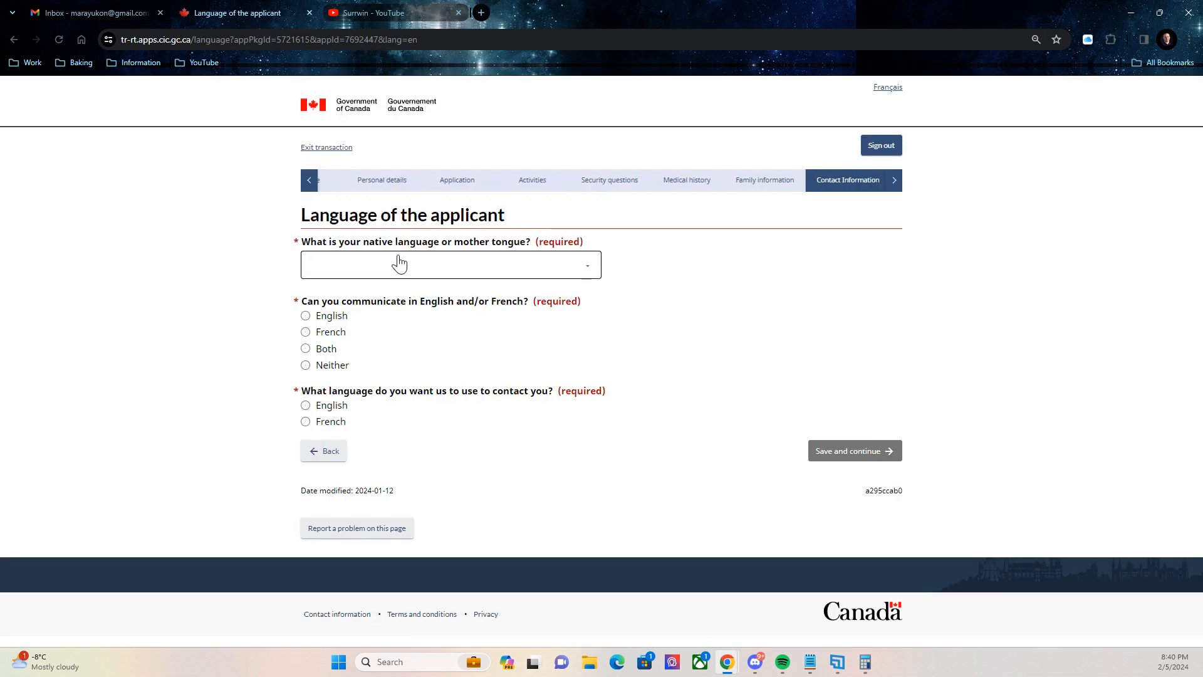
{"action": "left_click", "coordinate": [399, 263]}
{"action": "type", "text": "tag"}
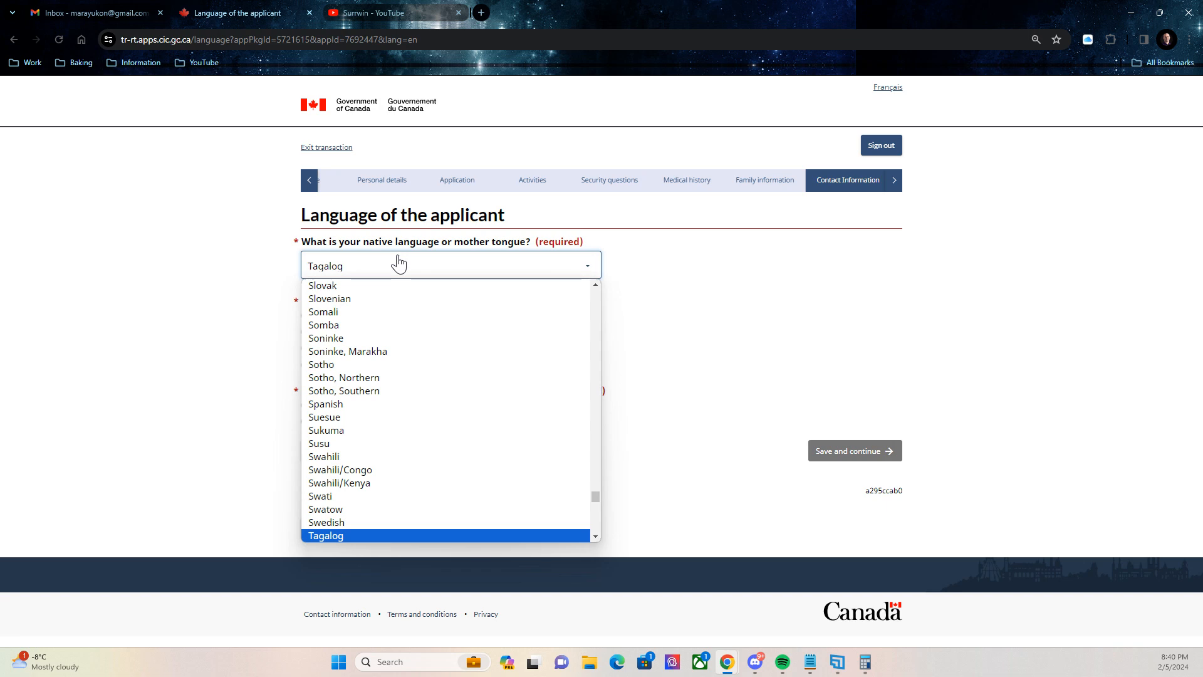
{"action": "left_click", "coordinate": [343, 536]}
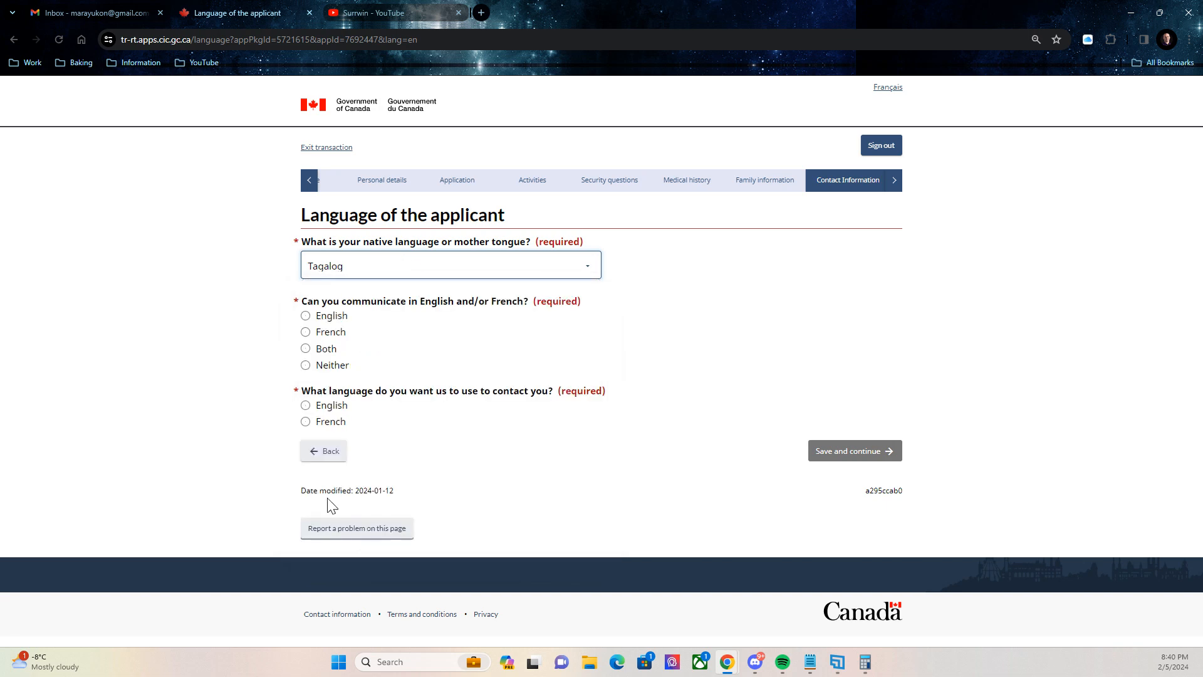
Choose English for both the communication and contact language questions, then continue.
{"action": "left_click", "coordinate": [305, 315]}
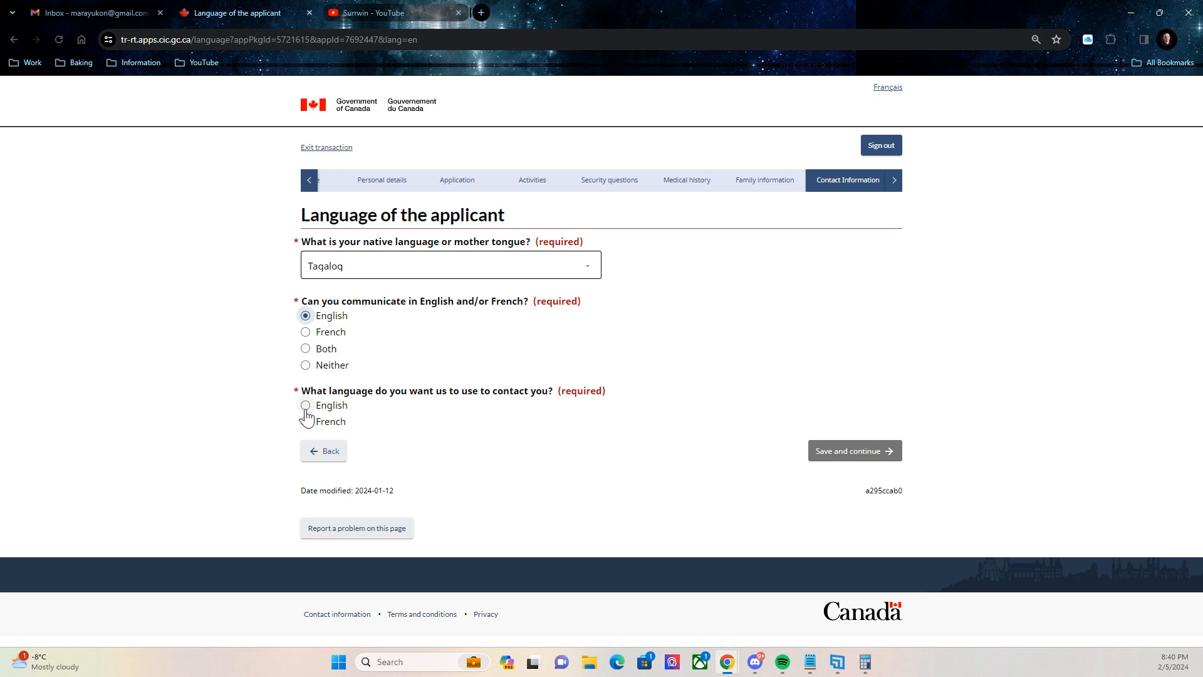
{"action": "left_click", "coordinate": [306, 405]}
{"action": "left_click", "coordinate": [827, 456]}
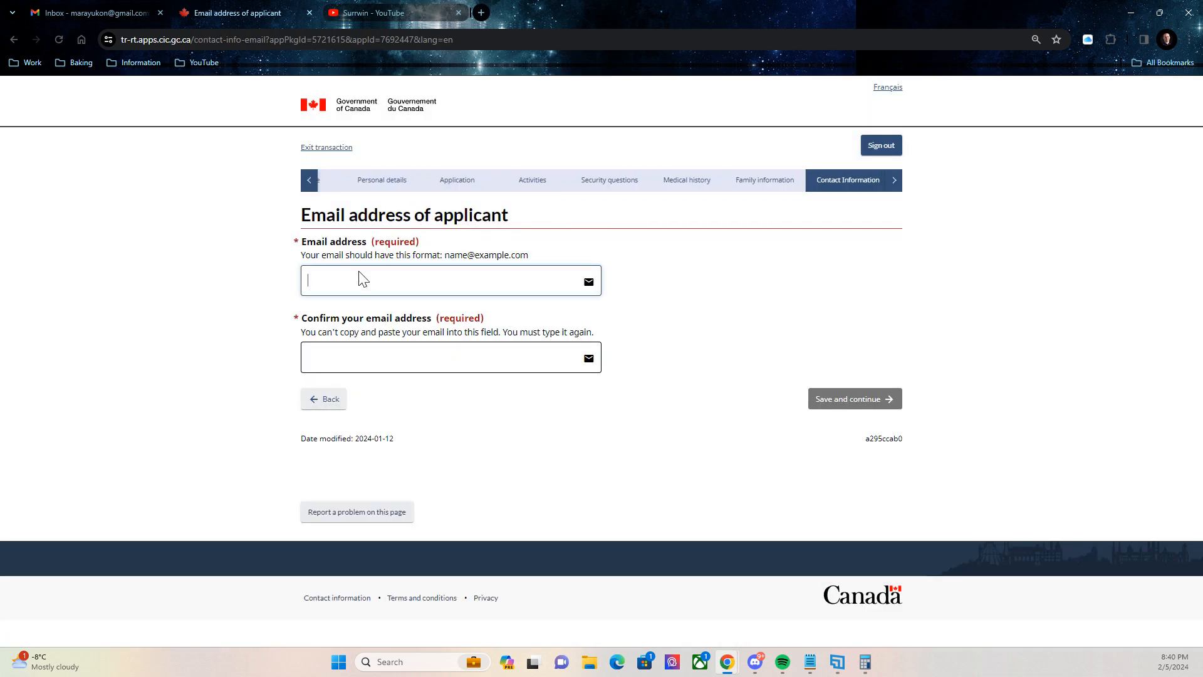
Finish entering the applicant's e-mail address, confirm it, and save it.
{"action": "type", "text": "il.com"}
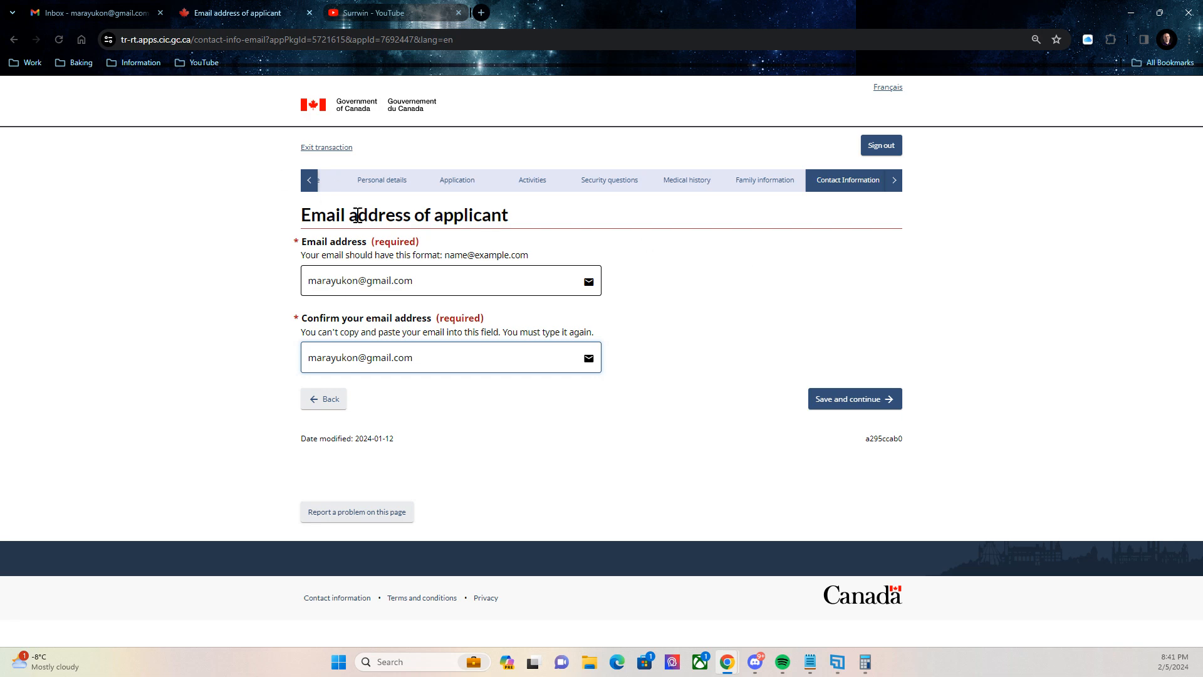
{"action": "left_click", "coordinate": [831, 404]}
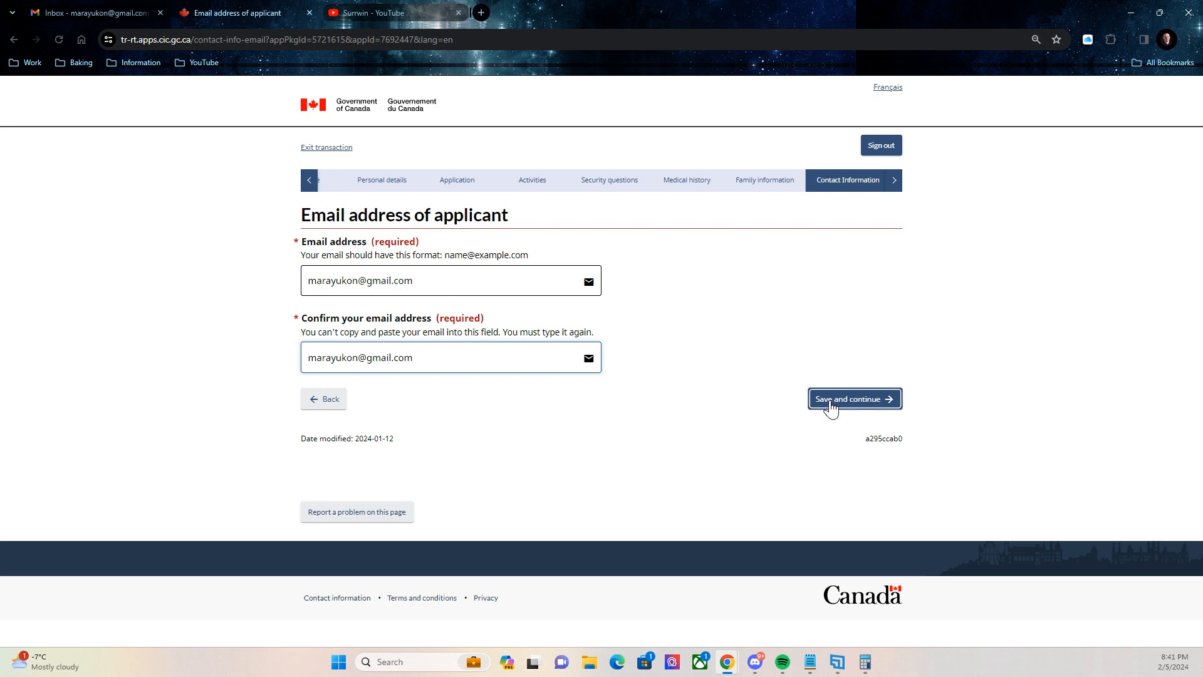
{"action": "left_click", "coordinate": [832, 406]}
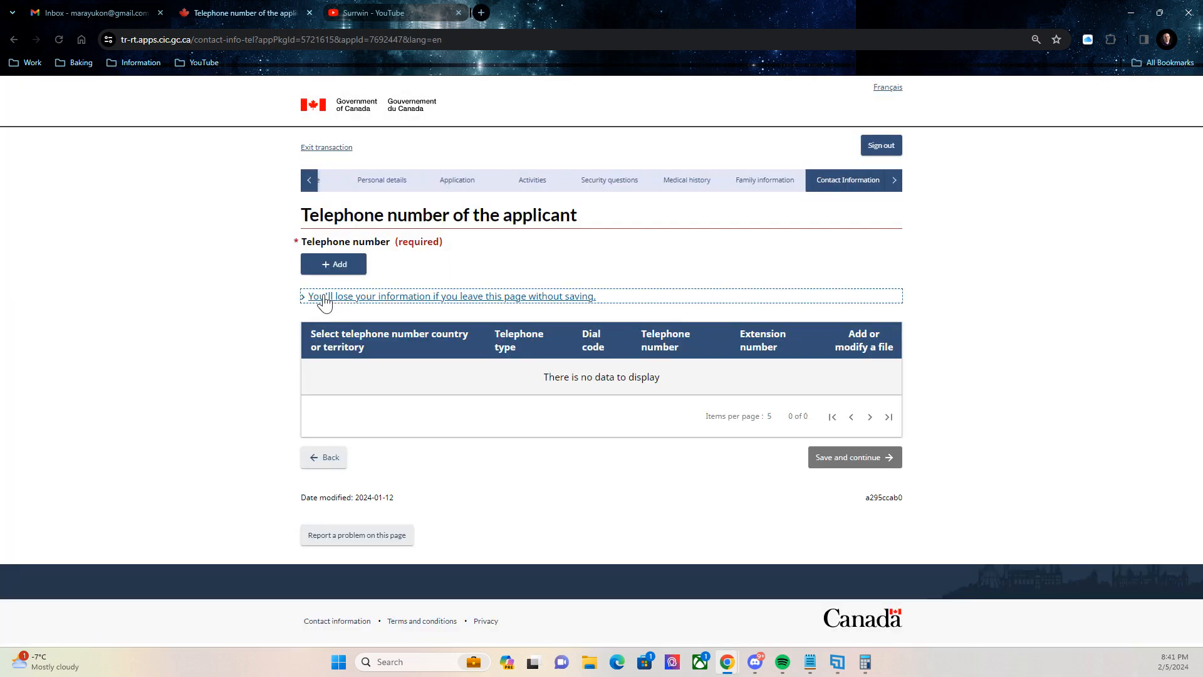
Add a cellular phone number with dial code 63 and save the contact details.
{"action": "left_click", "coordinate": [321, 269]}
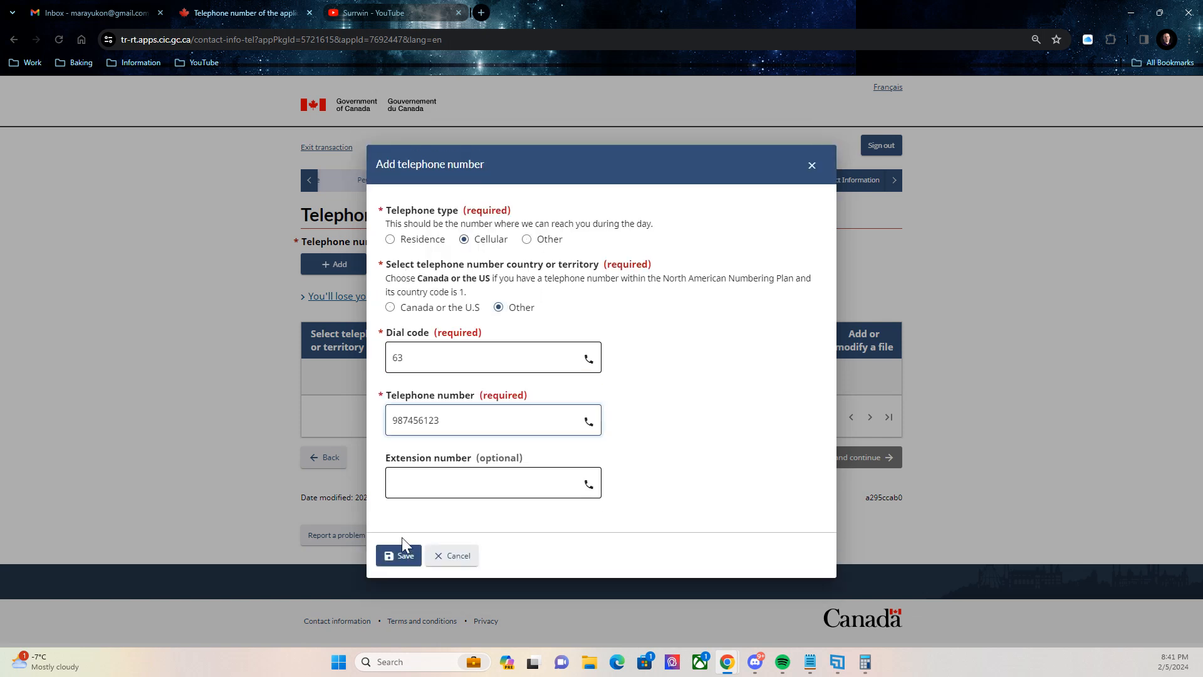
{"action": "left_click", "coordinate": [403, 555]}
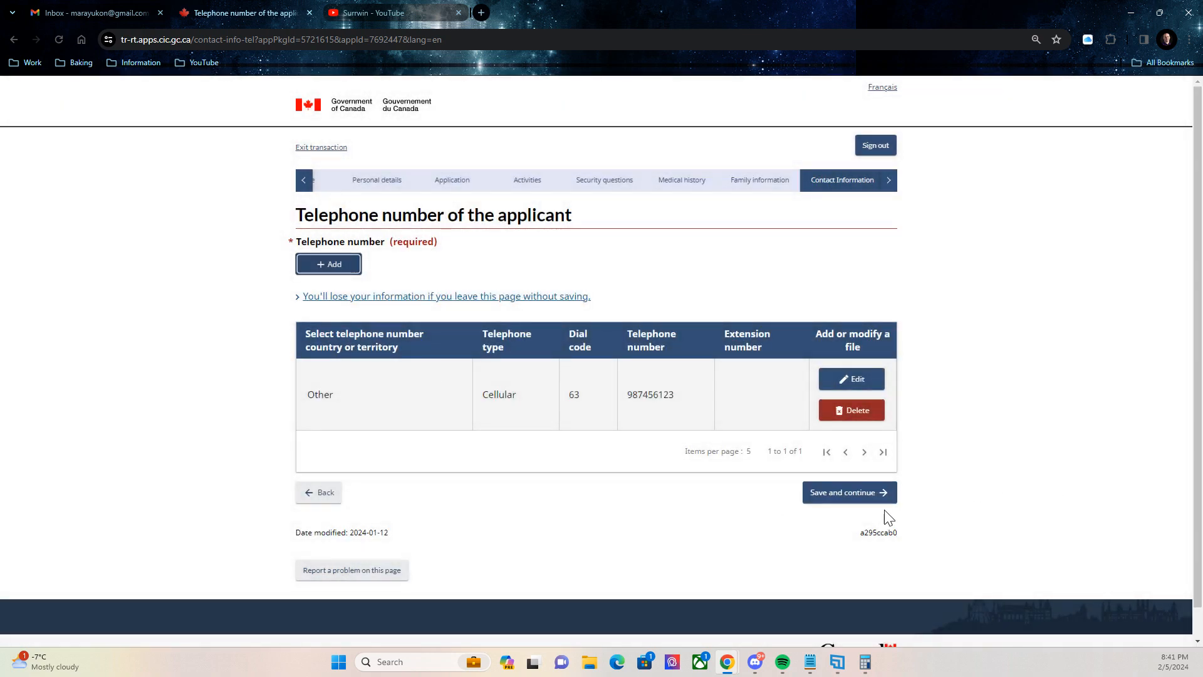
{"action": "left_click", "coordinate": [877, 493]}
{"action": "scroll", "coordinate": [903, 294], "scroll_direction": "up", "scroll_amount": 3}
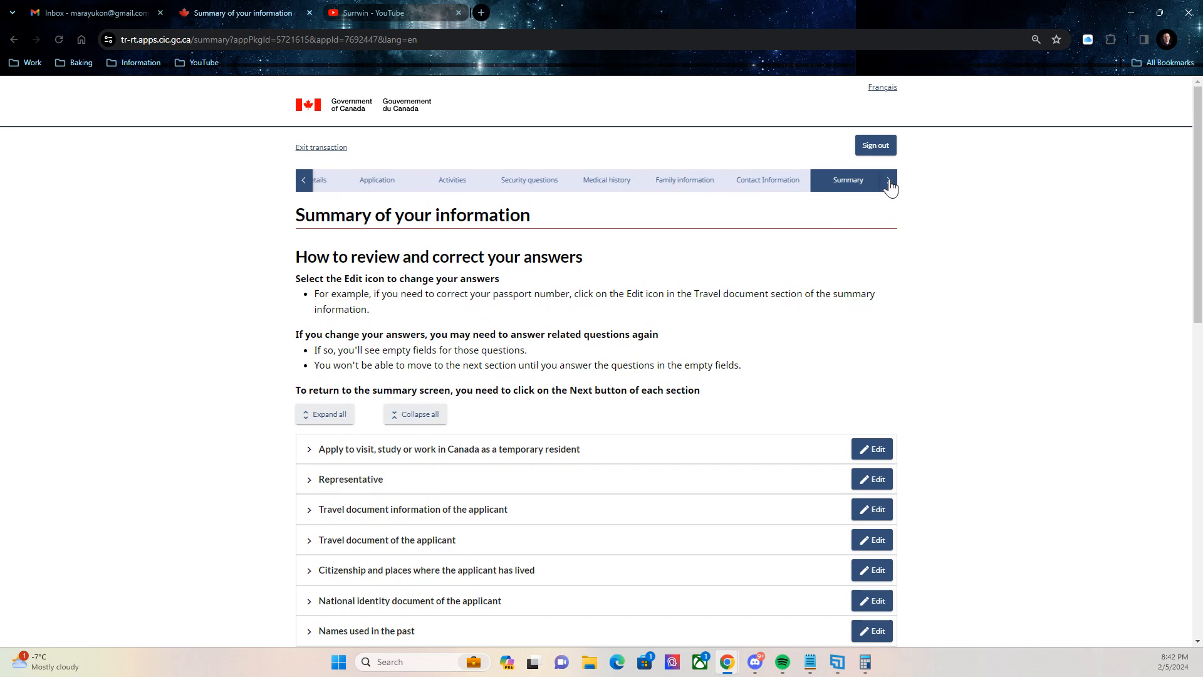
Scroll through the Summary page and the step list through Complete.
{"action": "left_click", "coordinate": [889, 185]}
{"action": "scroll", "coordinate": [773, 232], "scroll_direction": "down", "scroll_amount": 1}
{"action": "scroll", "coordinate": [520, 245], "scroll_direction": "down", "scroll_amount": 2}
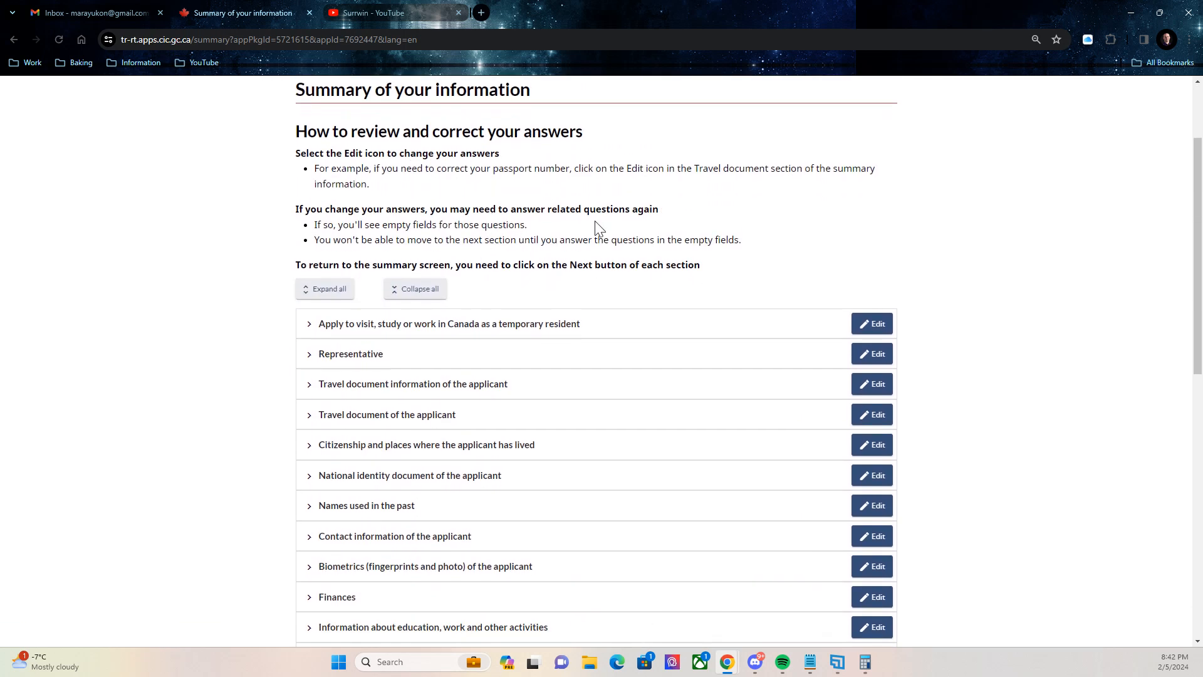
{"action": "scroll", "coordinate": [551, 236], "scroll_direction": "up", "scroll_amount": 3}
{"action": "scroll", "coordinate": [887, 133], "scroll_direction": "down", "scroll_amount": 1}
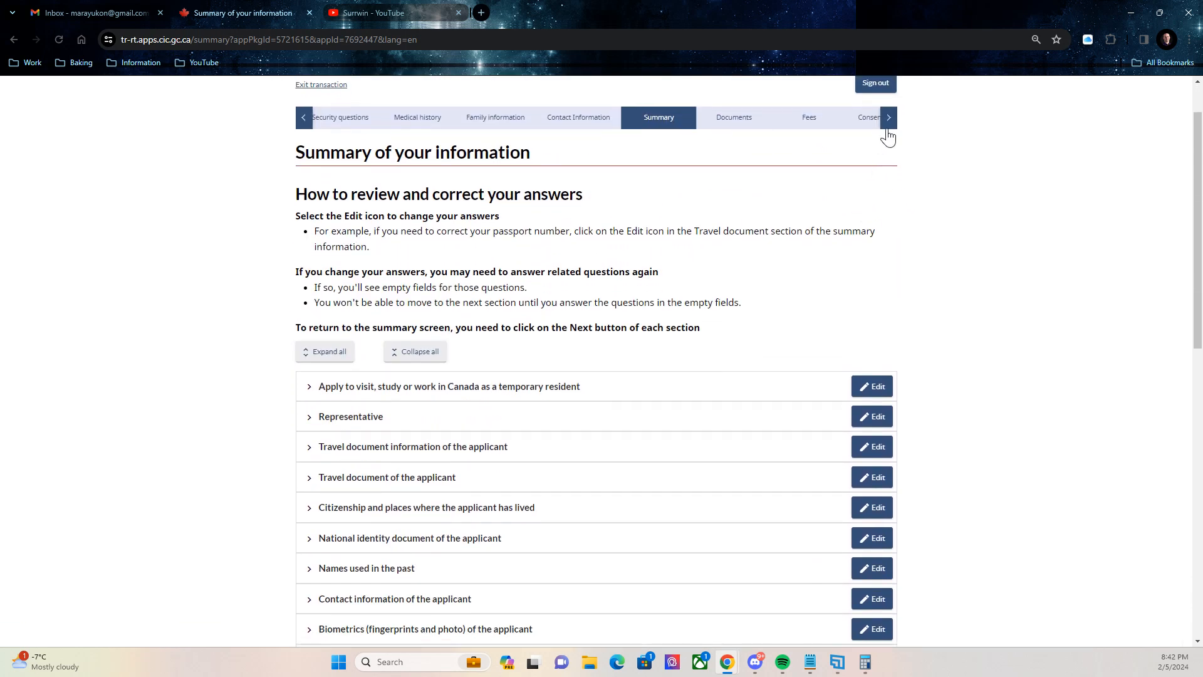
{"action": "left_click", "coordinate": [888, 126]}
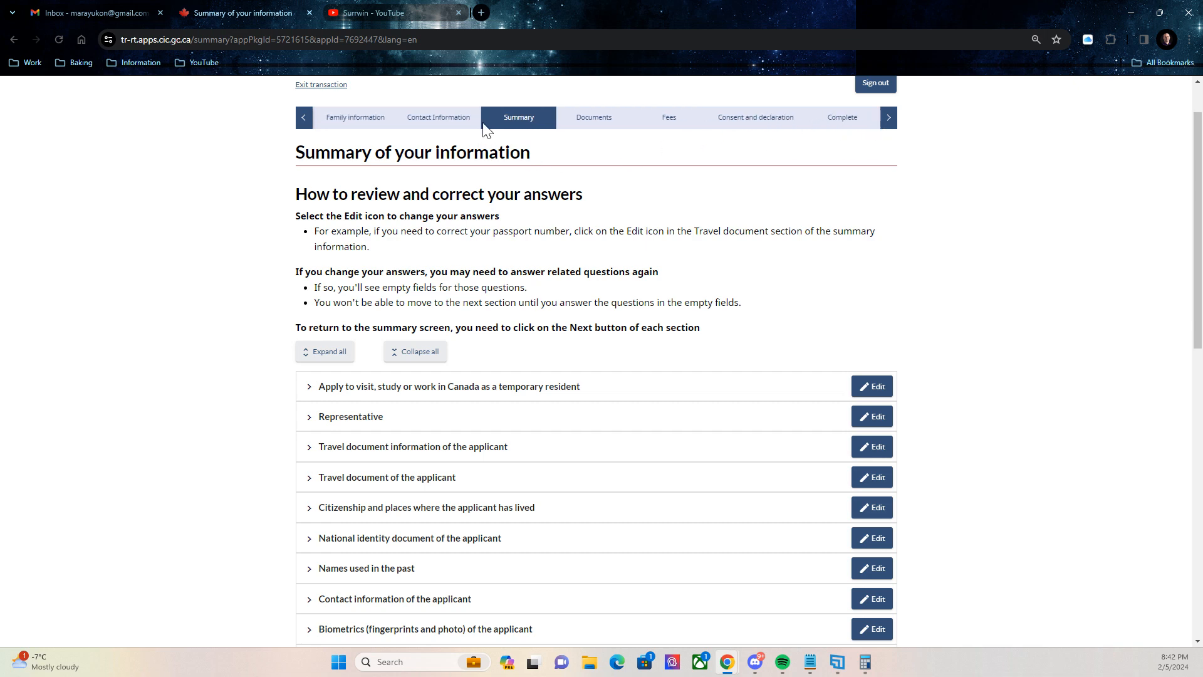
{"action": "scroll", "coordinate": [602, 235], "scroll_direction": "down", "scroll_amount": 2}
{"action": "scroll", "coordinate": [626, 251], "scroll_direction": "up", "scroll_amount": 3}
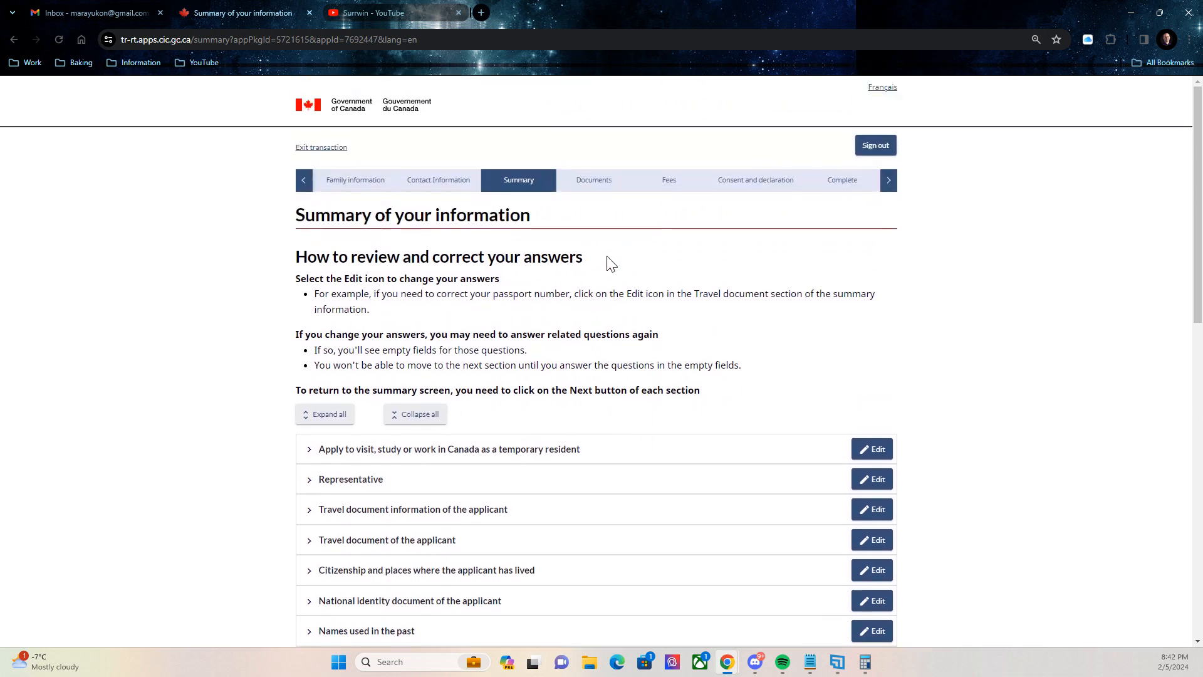
{"action": "scroll", "coordinate": [526, 355], "scroll_direction": "down", "scroll_amount": 2}
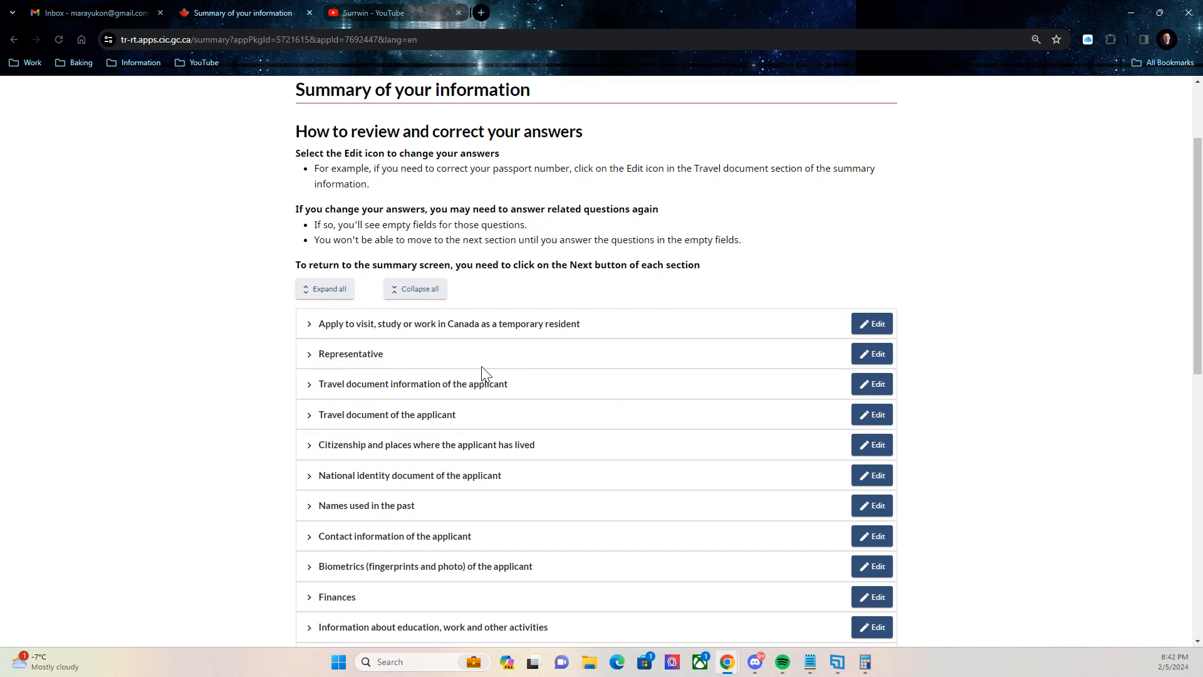
{"action": "scroll", "coordinate": [513, 301], "scroll_direction": "down", "scroll_amount": 1}
{"action": "scroll", "coordinate": [552, 269], "scroll_direction": "up", "scroll_amount": 3}
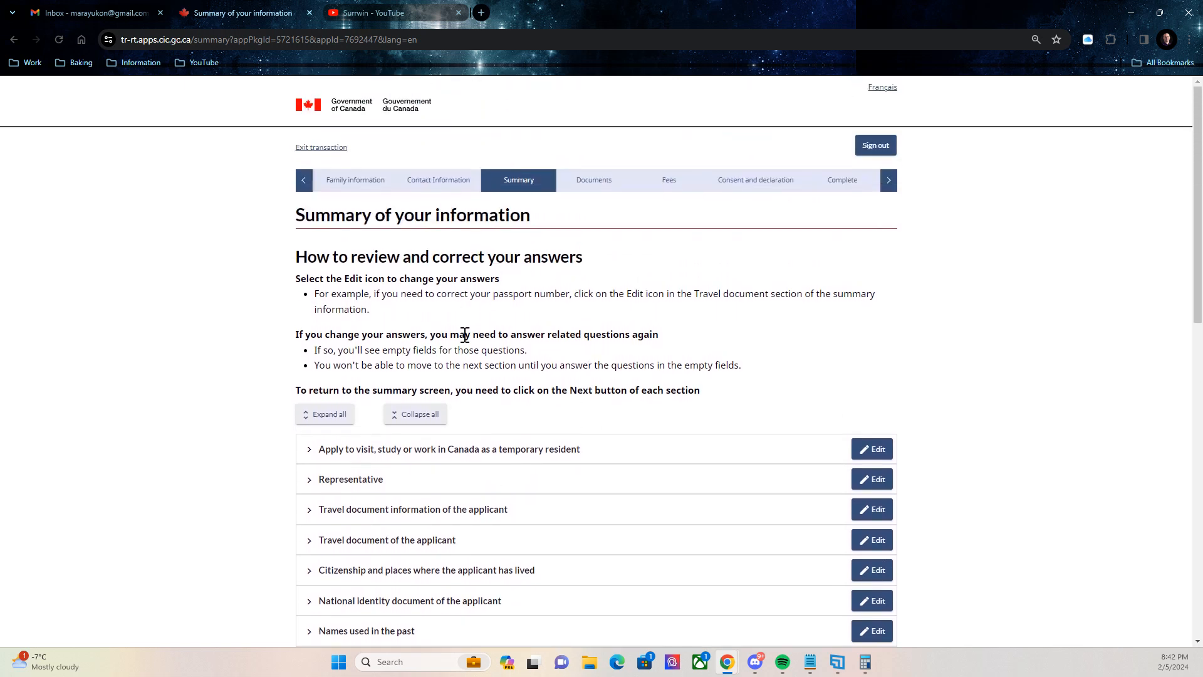
{"action": "scroll", "coordinate": [501, 339], "scroll_direction": "down", "scroll_amount": 1}
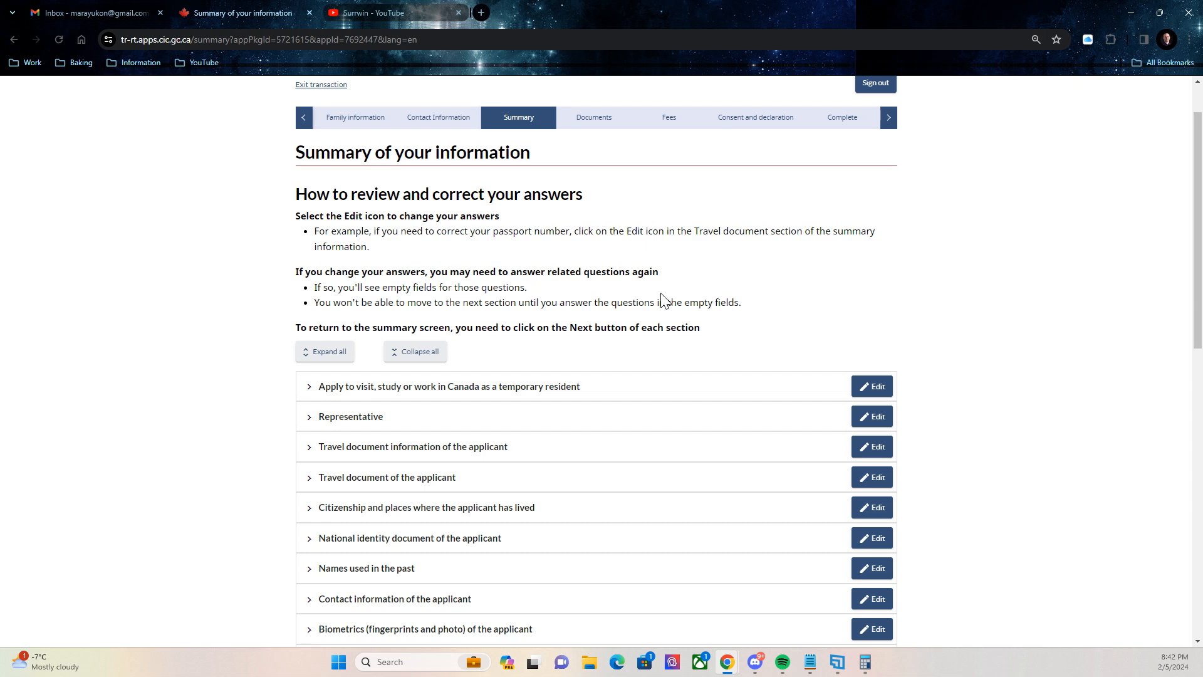
{"action": "scroll", "coordinate": [645, 298], "scroll_direction": "down", "scroll_amount": 1}
{"action": "scroll", "coordinate": [620, 264], "scroll_direction": "up", "scroll_amount": 1}
{"action": "scroll", "coordinate": [532, 238], "scroll_direction": "down", "scroll_amount": 1}
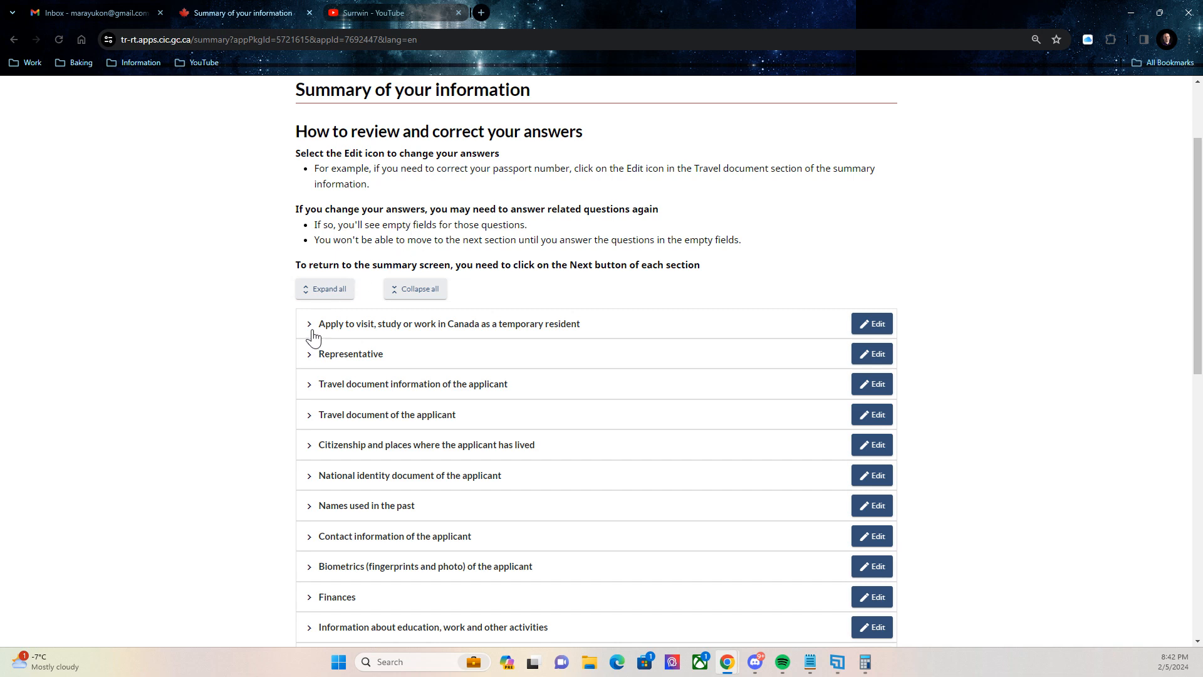
{"action": "scroll", "coordinate": [634, 179], "scroll_direction": "up", "scroll_amount": 3}
{"action": "scroll", "coordinate": [653, 197], "scroll_direction": "down", "scroll_amount": 3}
{"action": "scroll", "coordinate": [653, 196], "scroll_direction": "up", "scroll_amount": 2}
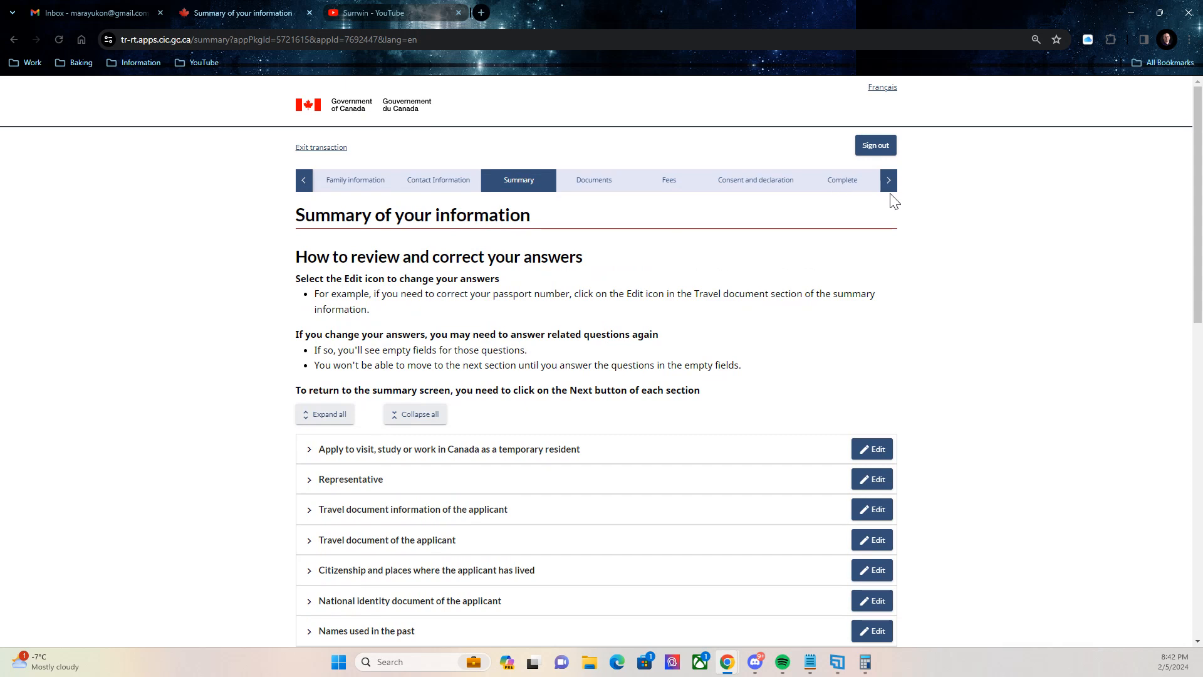
Expand the 'Apply to visit, study or work in Canada' section to check the tourist answers and March 2024 dates.
{"action": "left_click", "coordinate": [311, 457]}
{"action": "scroll", "coordinate": [508, 279], "scroll_direction": "down", "scroll_amount": 1}
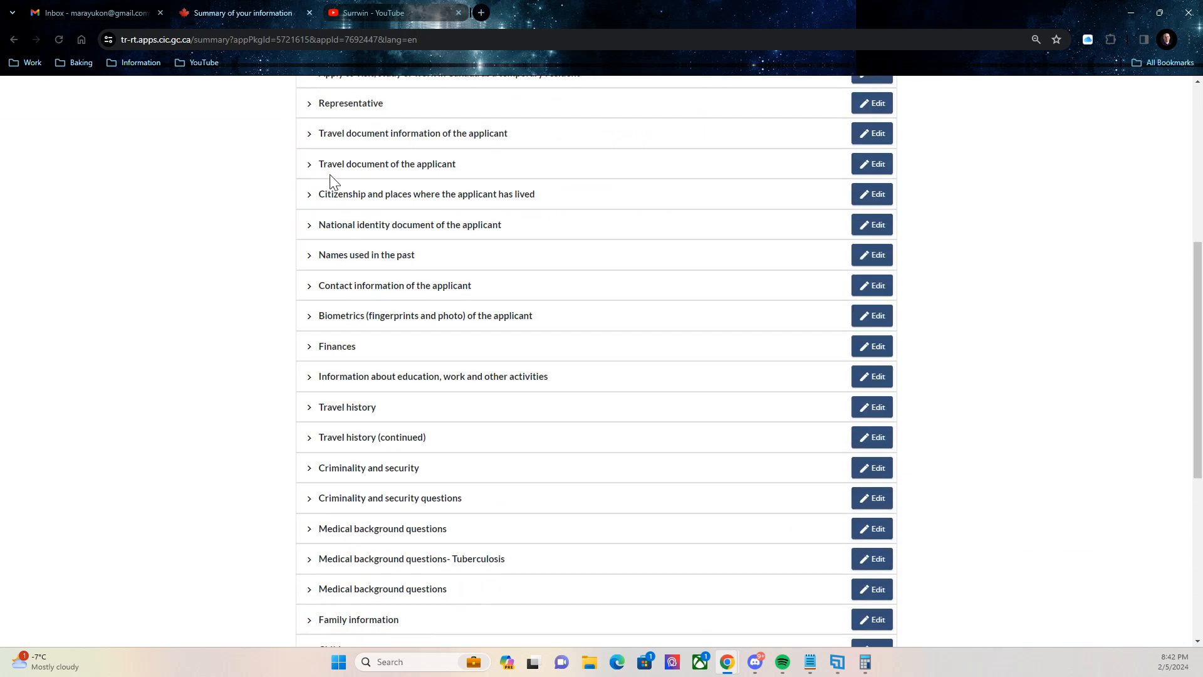
{"action": "scroll", "coordinate": [332, 182], "scroll_direction": "up", "scroll_amount": 2}
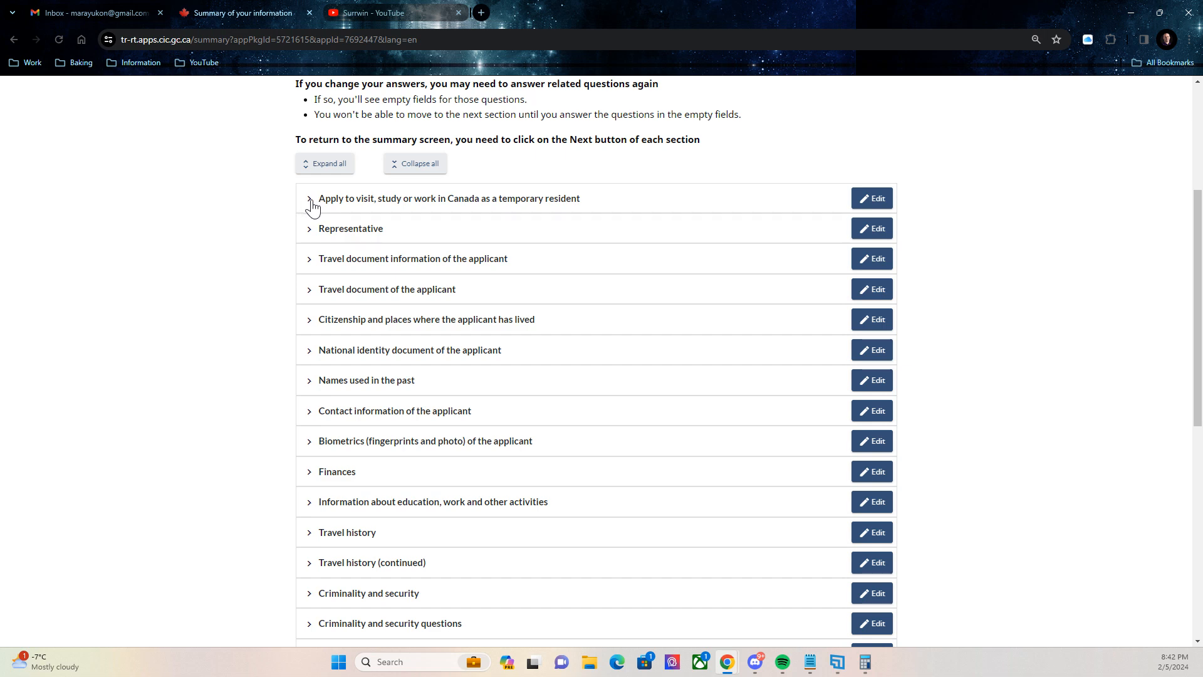
{"action": "left_click", "coordinate": [307, 200]}
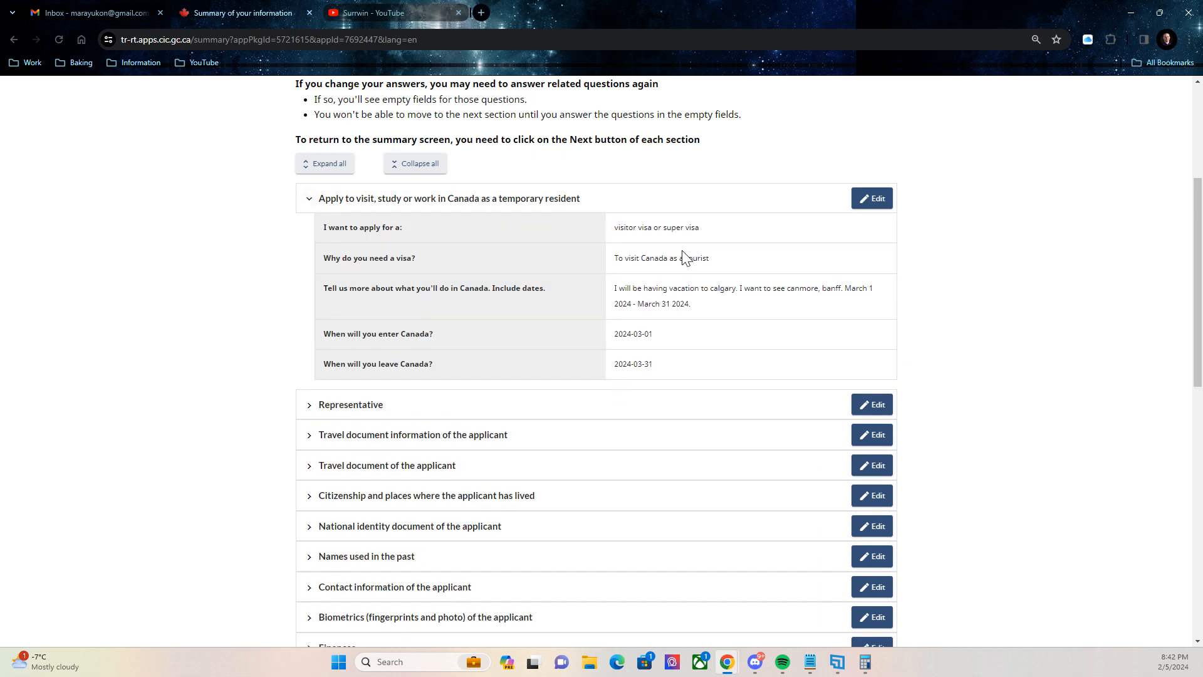
{"action": "scroll", "coordinate": [685, 258], "scroll_direction": "down", "scroll_amount": 2}
{"action": "scroll", "coordinate": [685, 257], "scroll_direction": "up", "scroll_amount": 2}
{"action": "scroll", "coordinate": [858, 224], "scroll_direction": "down", "scroll_amount": 15}
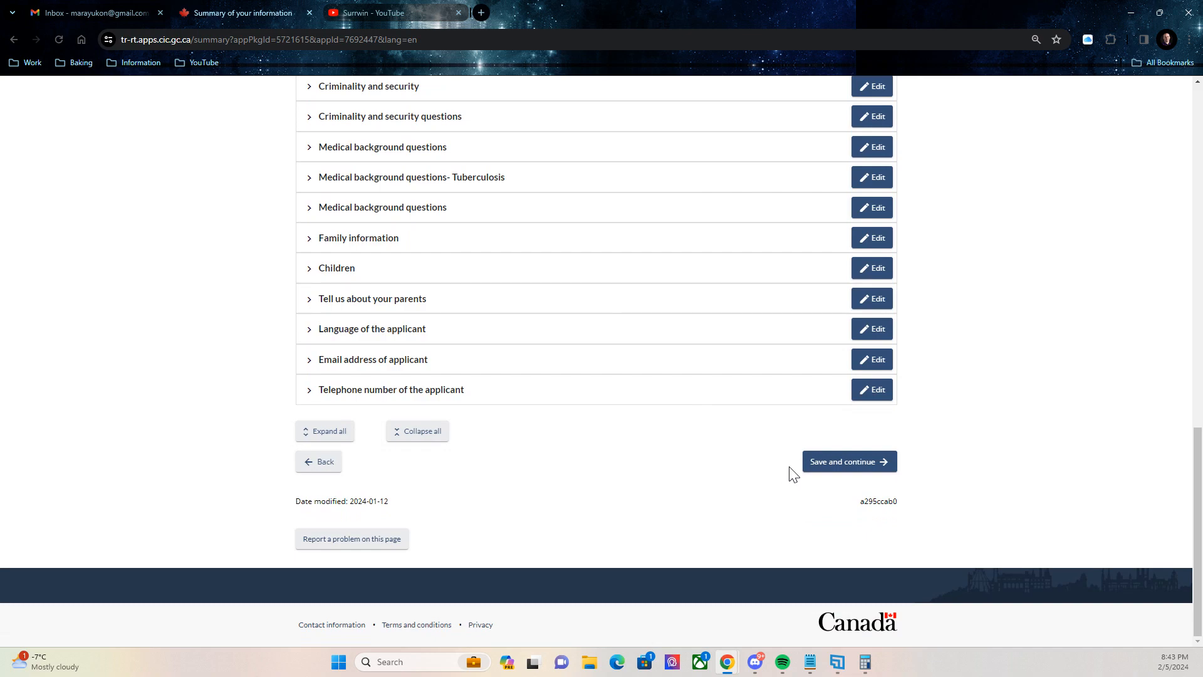
Save the summary and review the Documents to support your application page.
{"action": "left_click", "coordinate": [827, 469]}
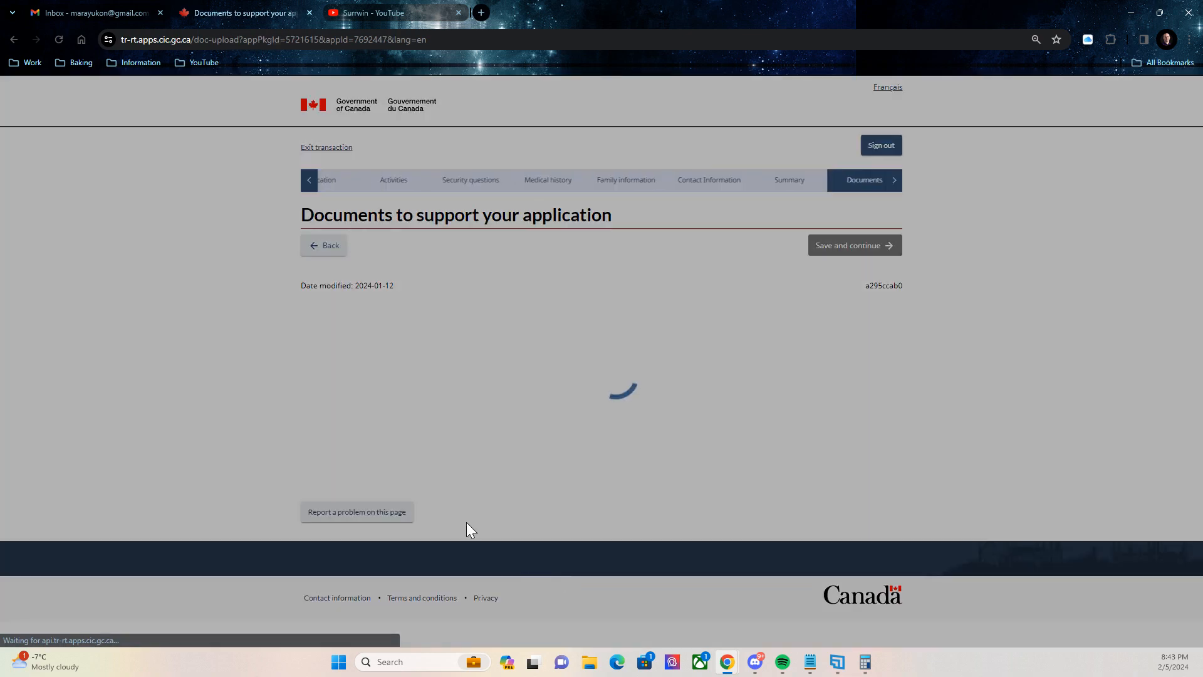
{"action": "scroll", "coordinate": [586, 275], "scroll_direction": "down", "scroll_amount": 2}
{"action": "scroll", "coordinate": [583, 252], "scroll_direction": "up", "scroll_amount": 2}
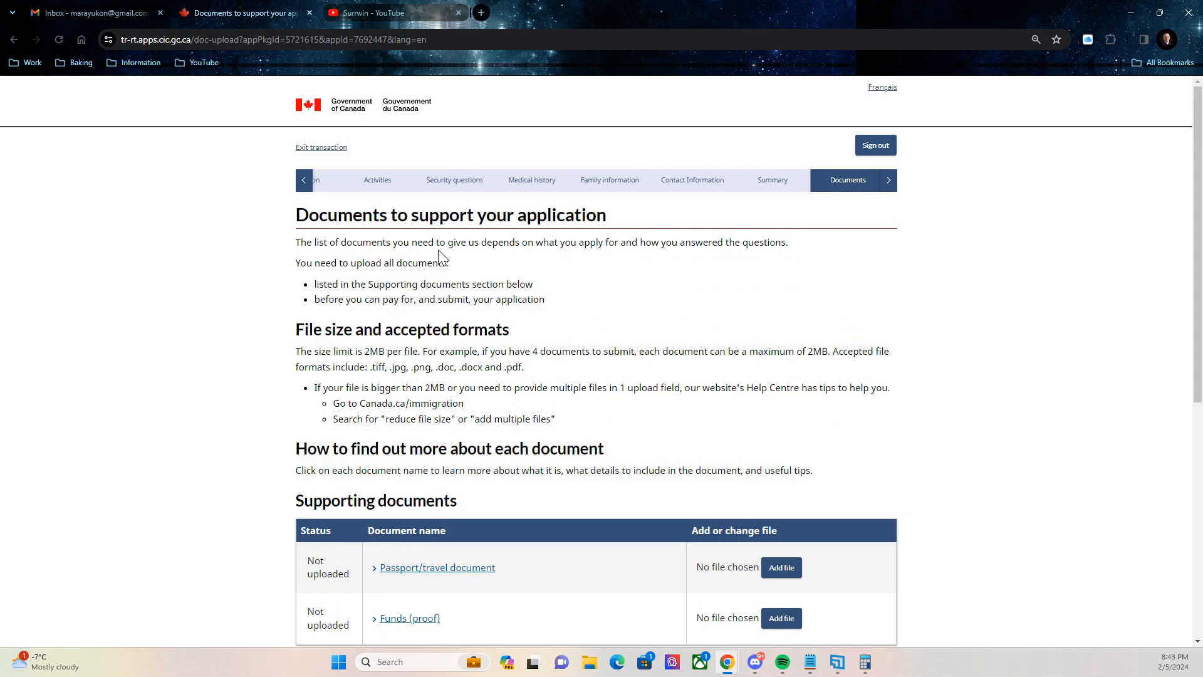
{"action": "scroll", "coordinate": [564, 281], "scroll_direction": "down", "scroll_amount": 1}
{"action": "scroll", "coordinate": [564, 280], "scroll_direction": "down", "scroll_amount": 3}
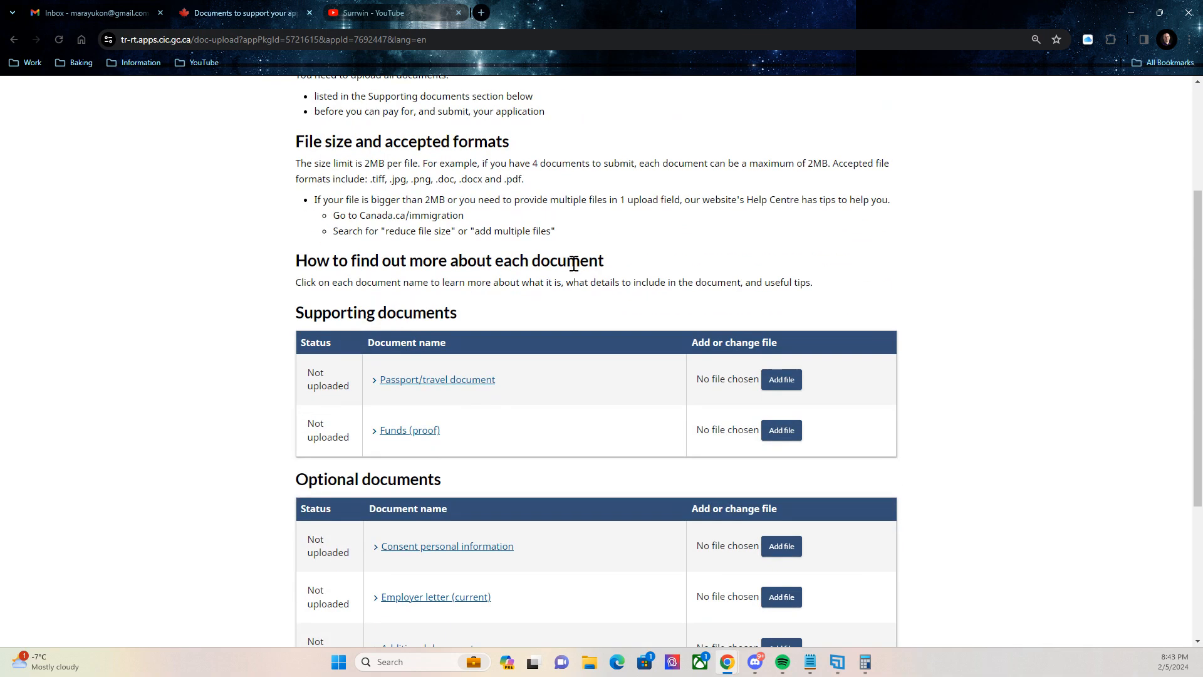
{"action": "scroll", "coordinate": [572, 260], "scroll_direction": "up", "scroll_amount": 1}
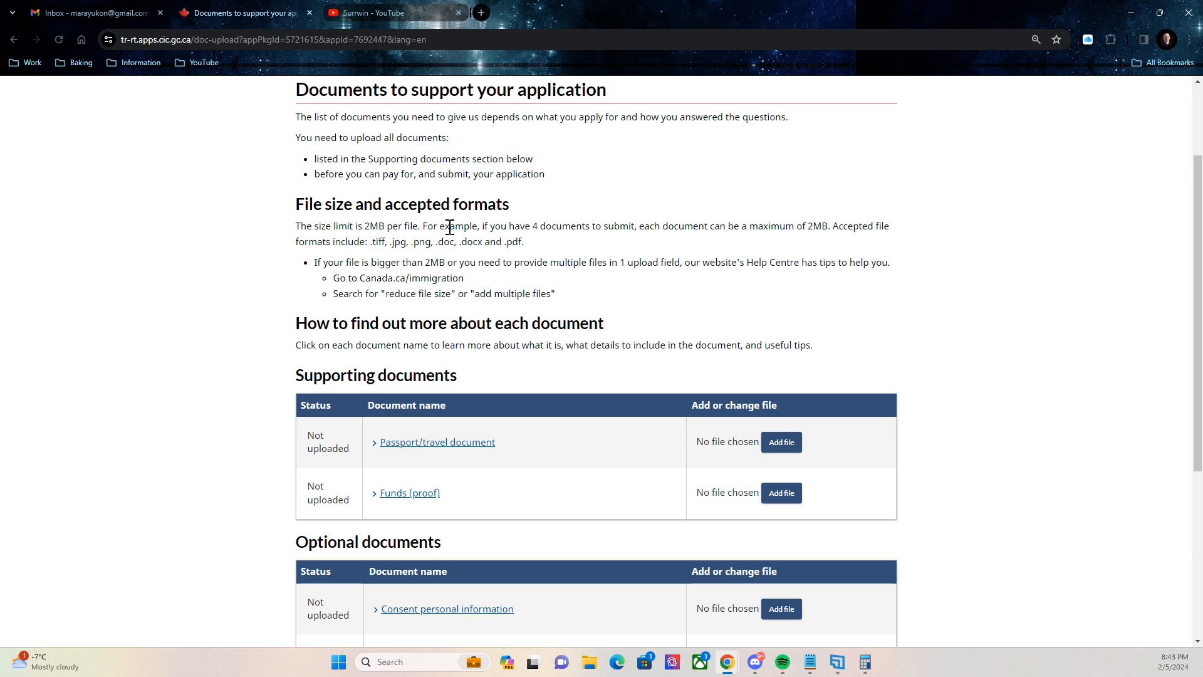
{"action": "scroll", "coordinate": [533, 238], "scroll_direction": "down", "scroll_amount": 1}
{"action": "scroll", "coordinate": [601, 219], "scroll_direction": "up", "scroll_amount": 1}
{"action": "scroll", "coordinate": [674, 140], "scroll_direction": "down", "scroll_amount": 2}
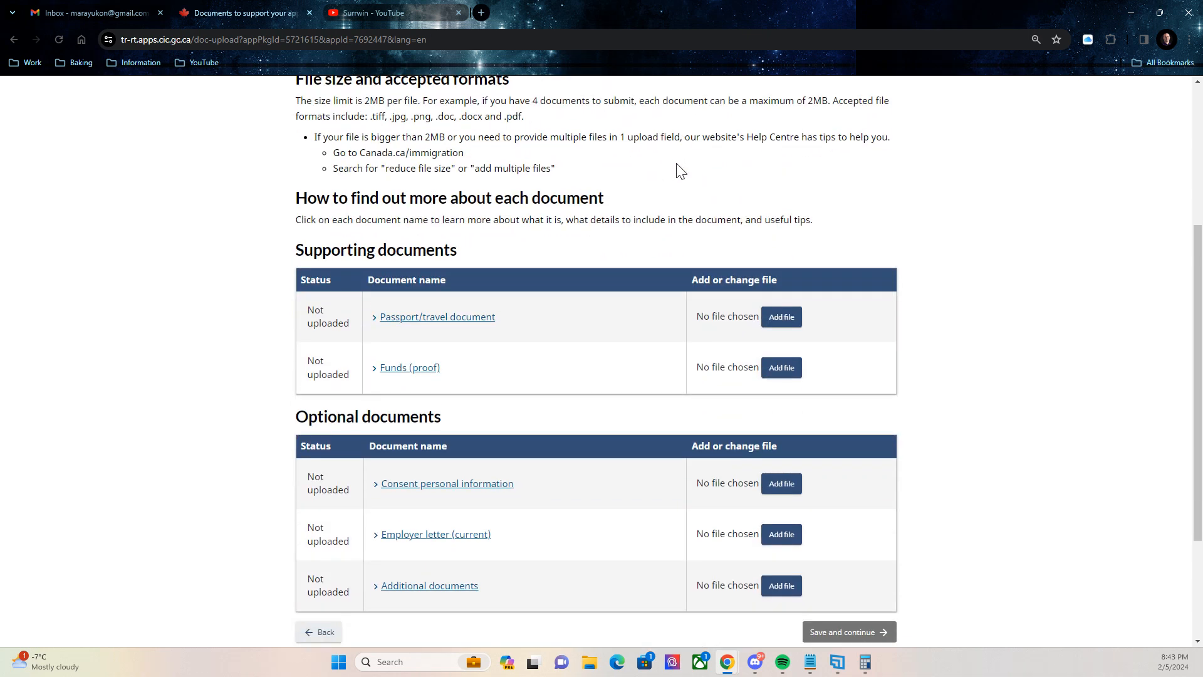
{"action": "scroll", "coordinate": [685, 201], "scroll_direction": "down", "scroll_amount": 1}
{"action": "scroll", "coordinate": [693, 163], "scroll_direction": "up", "scroll_amount": 2}
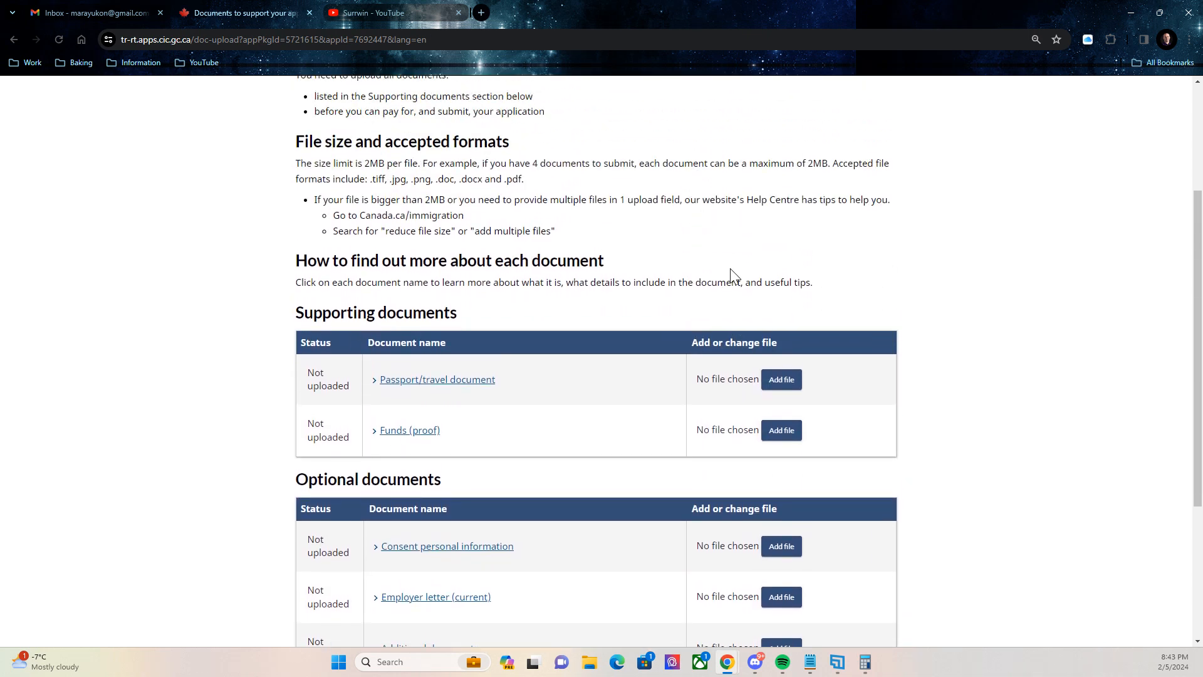
{"action": "scroll", "coordinate": [731, 269], "scroll_direction": "down", "scroll_amount": 2}
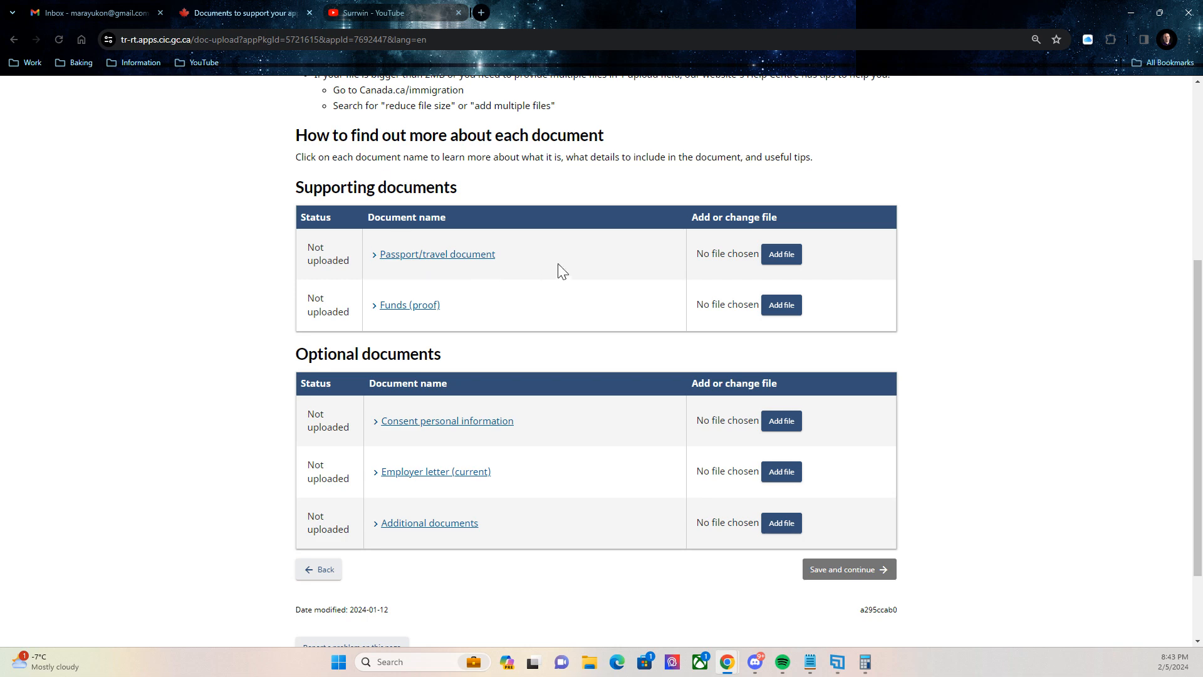
{"action": "scroll", "coordinate": [587, 259], "scroll_direction": "up", "scroll_amount": 2}
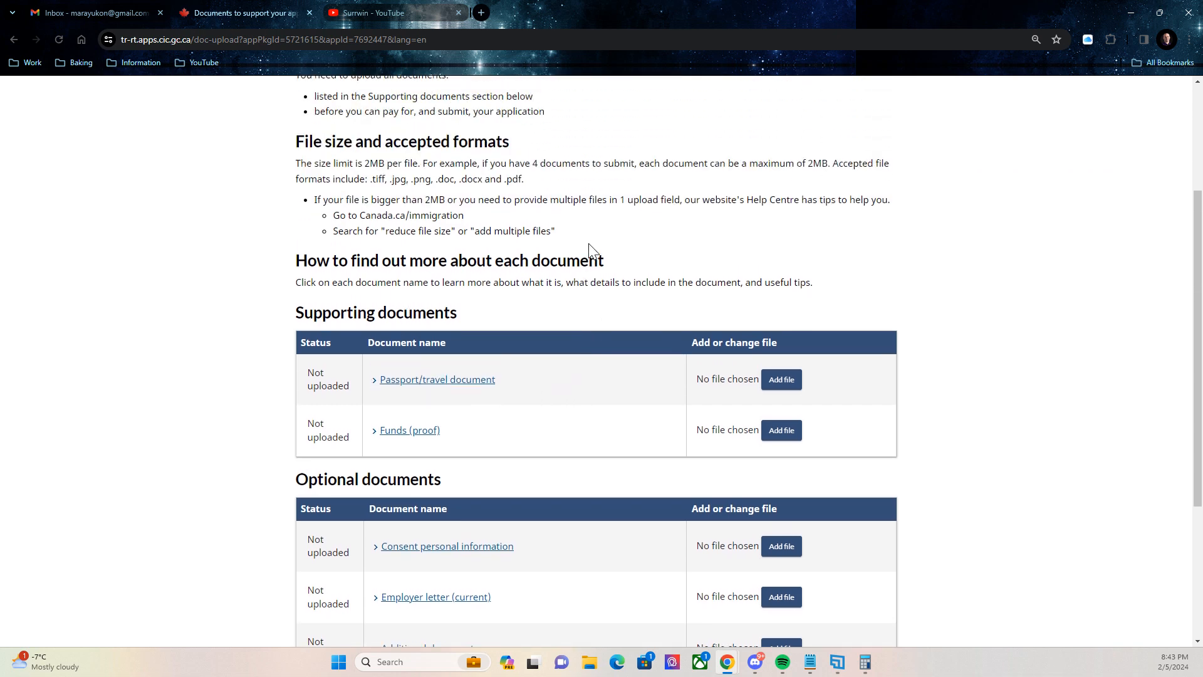
{"action": "scroll", "coordinate": [583, 264], "scroll_direction": "down", "scroll_amount": 2}
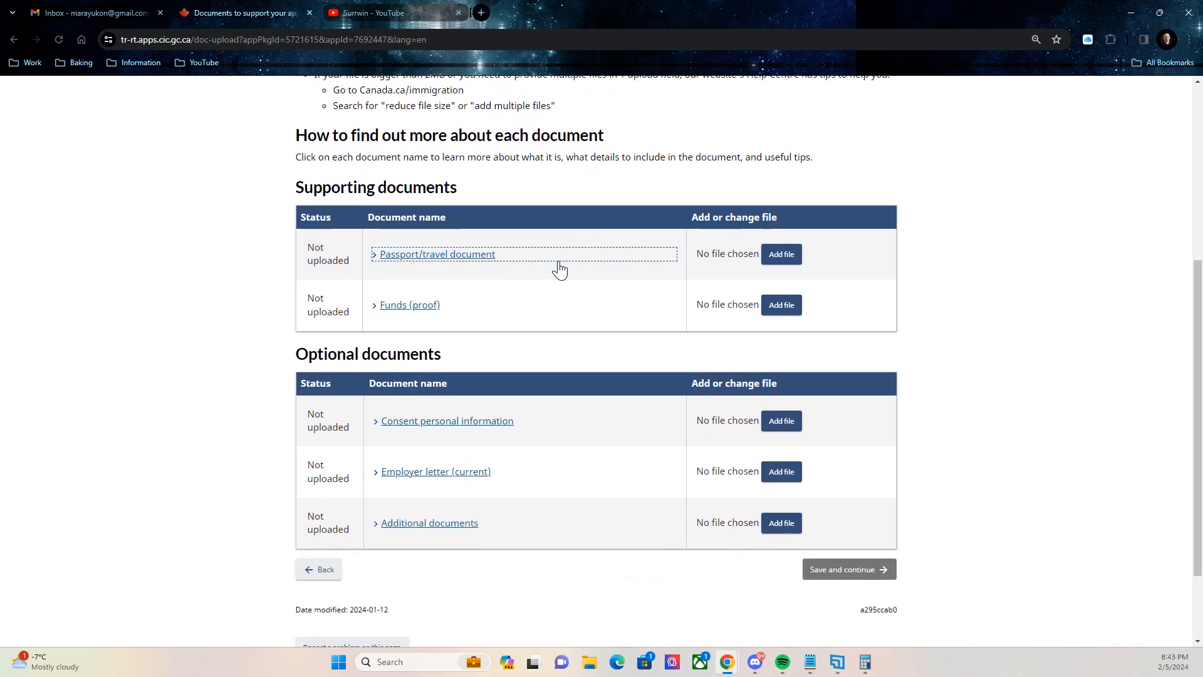
{"action": "scroll", "coordinate": [558, 268], "scroll_direction": "down", "scroll_amount": 1}
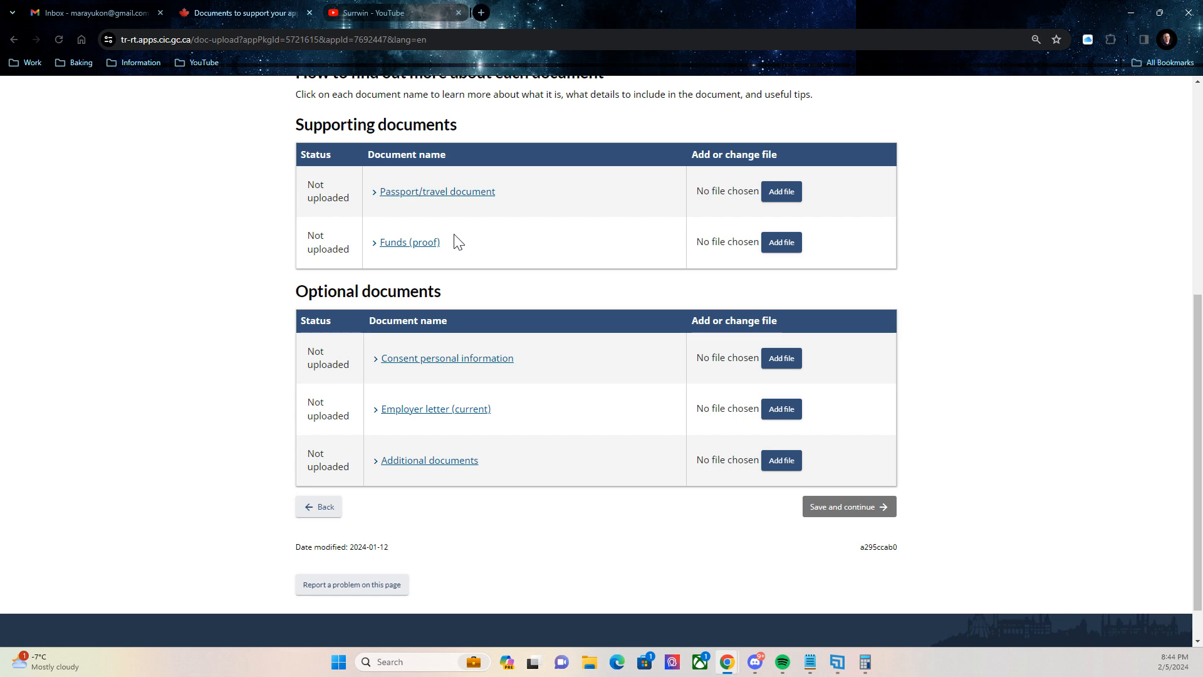
{"action": "scroll", "coordinate": [458, 242], "scroll_direction": "down", "scroll_amount": 1}
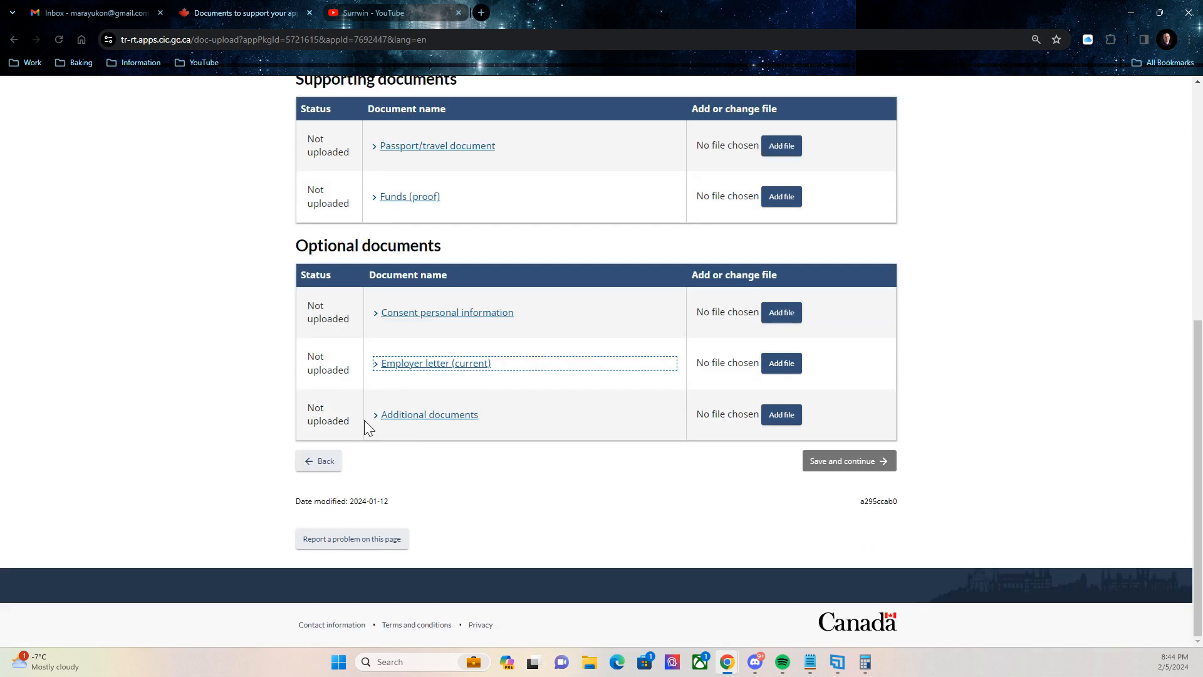
Expand the Additional documents description to read what it should contain.
{"action": "left_click", "coordinate": [388, 416]}
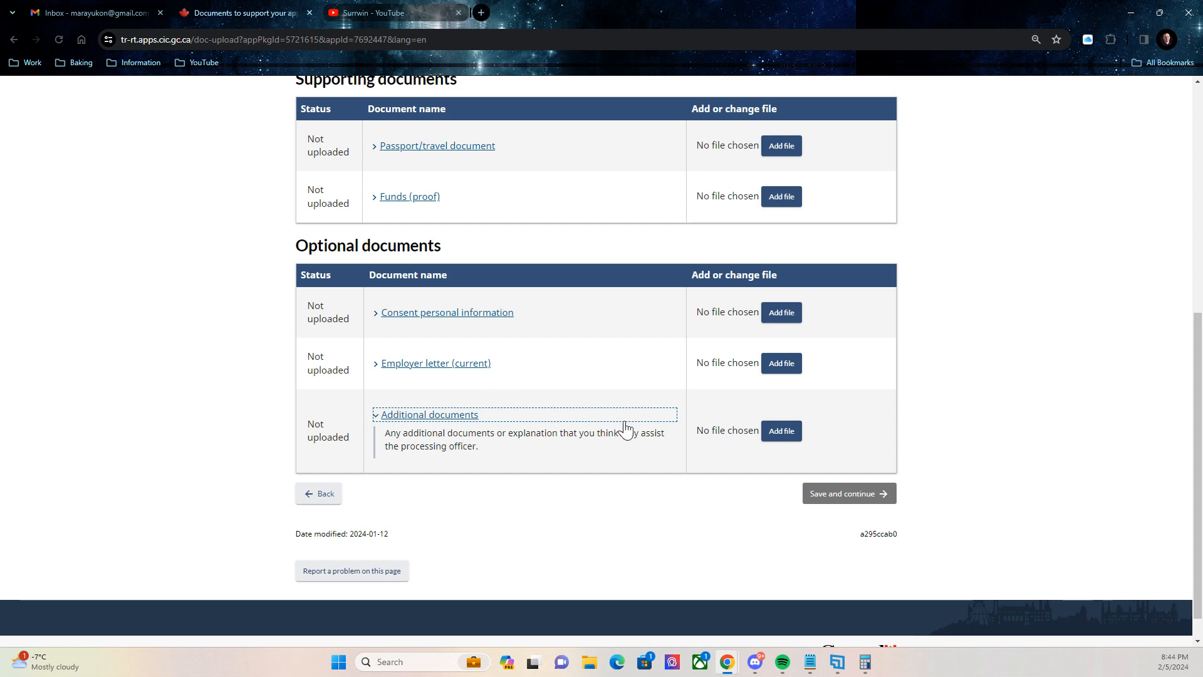
{"action": "scroll", "coordinate": [636, 389], "scroll_direction": "up", "scroll_amount": 3}
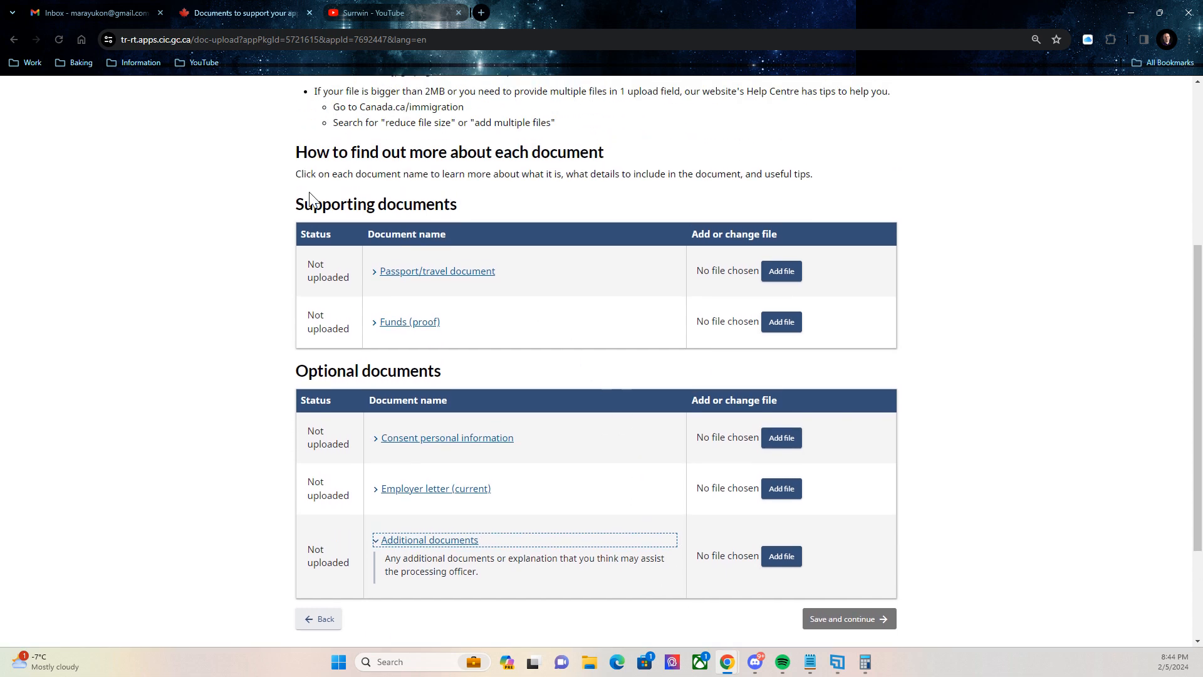
{"action": "scroll", "coordinate": [752, 201], "scroll_direction": "down", "scroll_amount": 3}
{"action": "scroll", "coordinate": [689, 232], "scroll_direction": "up", "scroll_amount": 2}
{"action": "scroll", "coordinate": [646, 239], "scroll_direction": "down", "scroll_amount": 3}
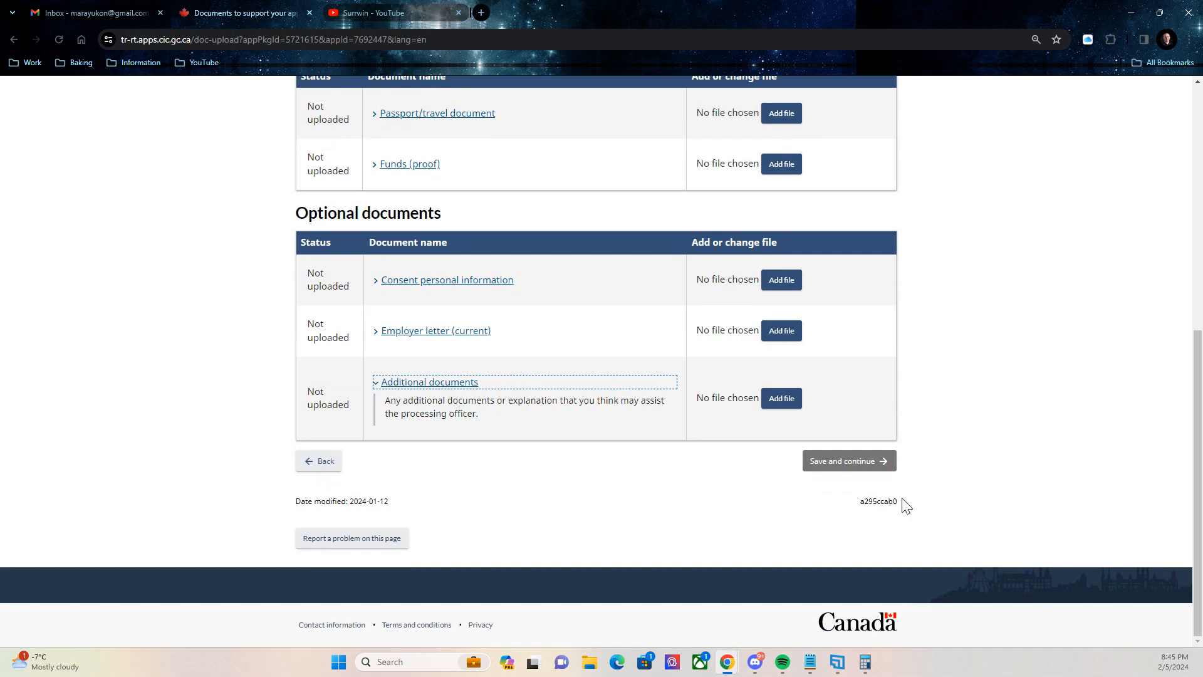
Try to continue past Documents, then reveal the Fees, Consent and declaration, and Complete steps.
{"action": "left_click", "coordinate": [841, 463]}
{"action": "scroll", "coordinate": [962, 279], "scroll_direction": "up", "scroll_amount": 7}
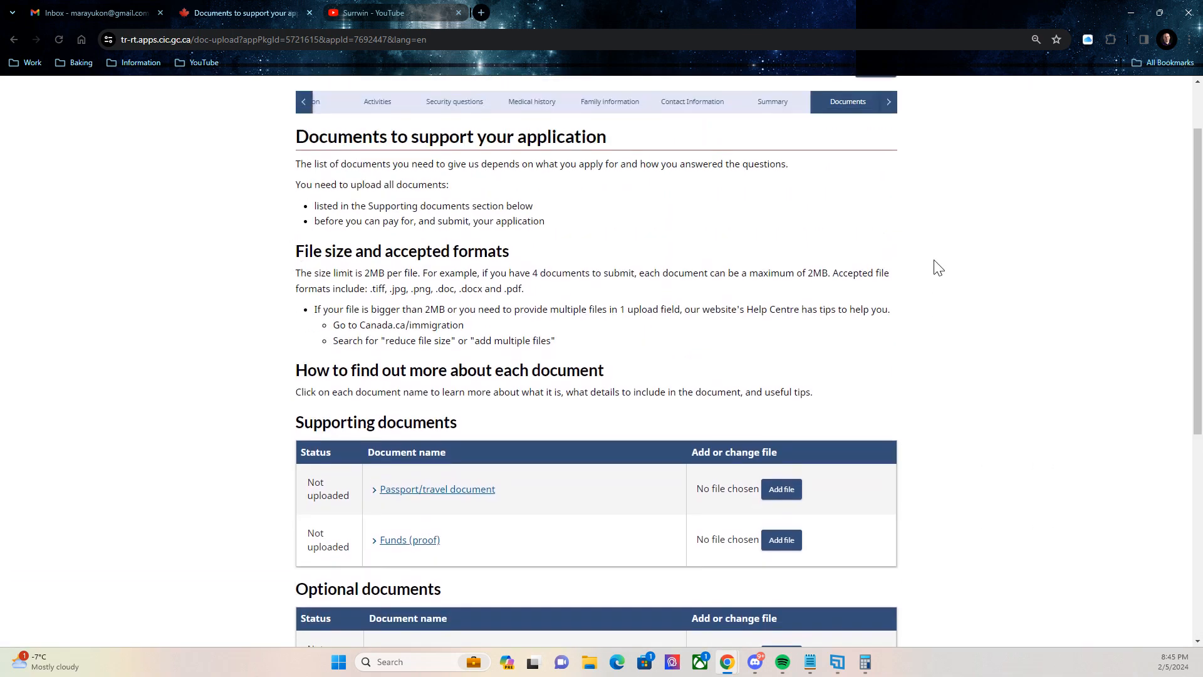
{"action": "left_click", "coordinate": [891, 188]}
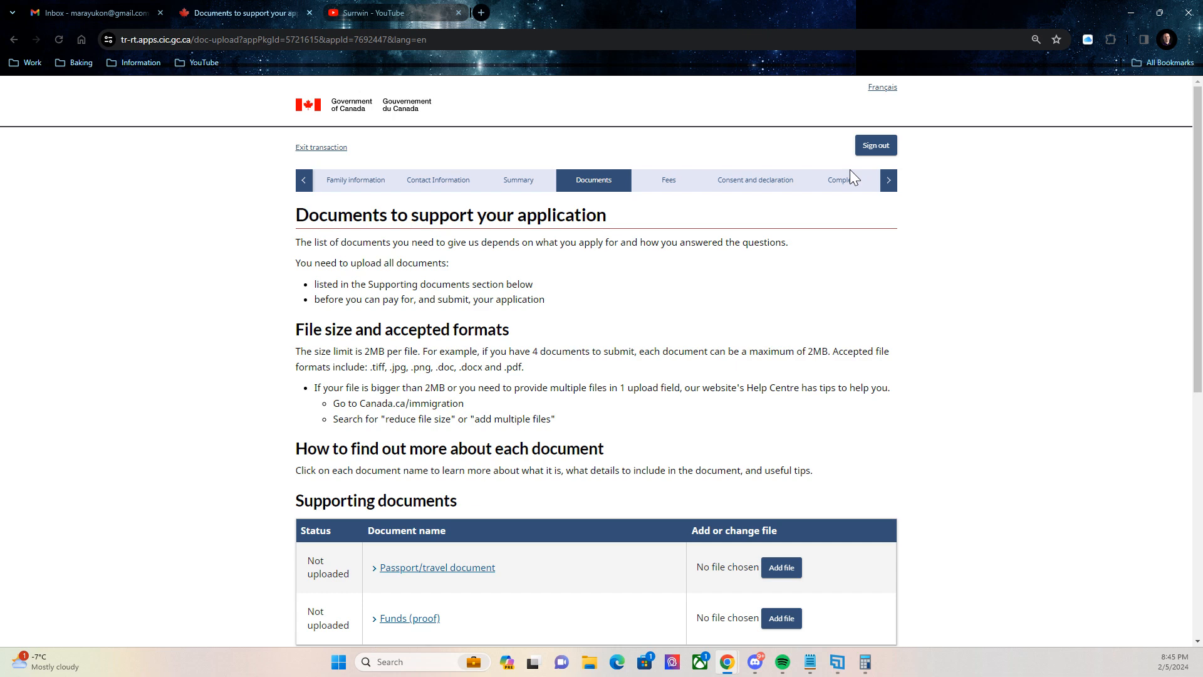
{"action": "scroll", "coordinate": [1023, 180], "scroll_direction": "down", "scroll_amount": 1}
{"action": "scroll", "coordinate": [1002, 169], "scroll_direction": "up", "scroll_amount": 1}
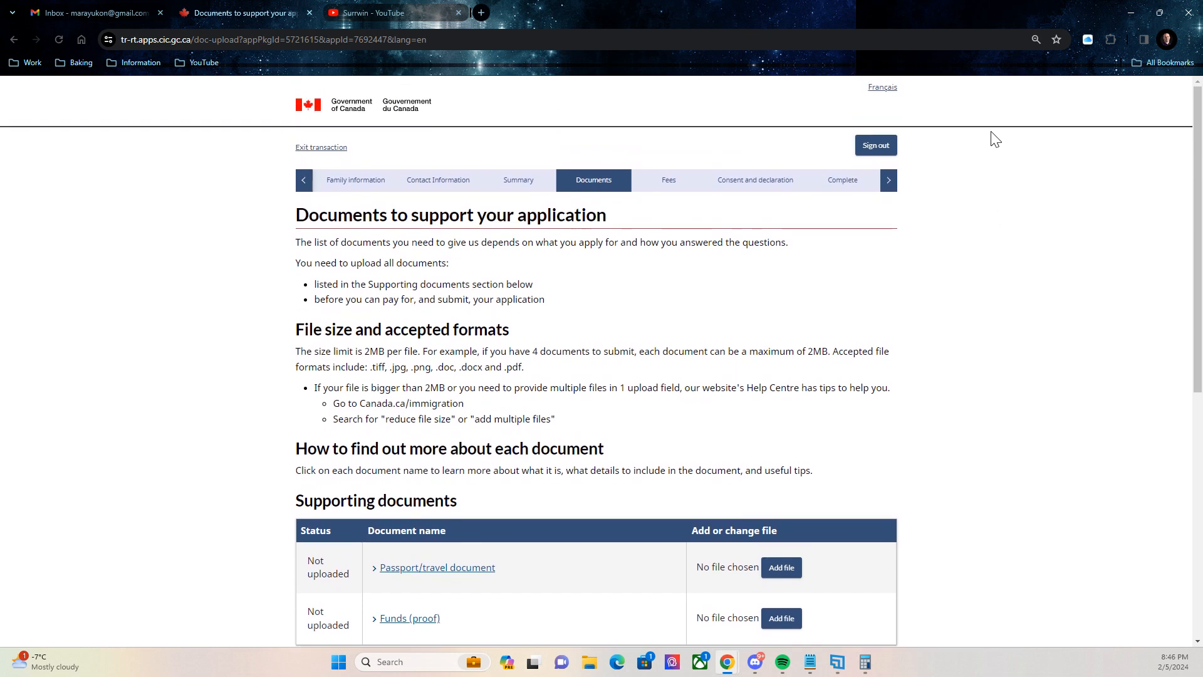